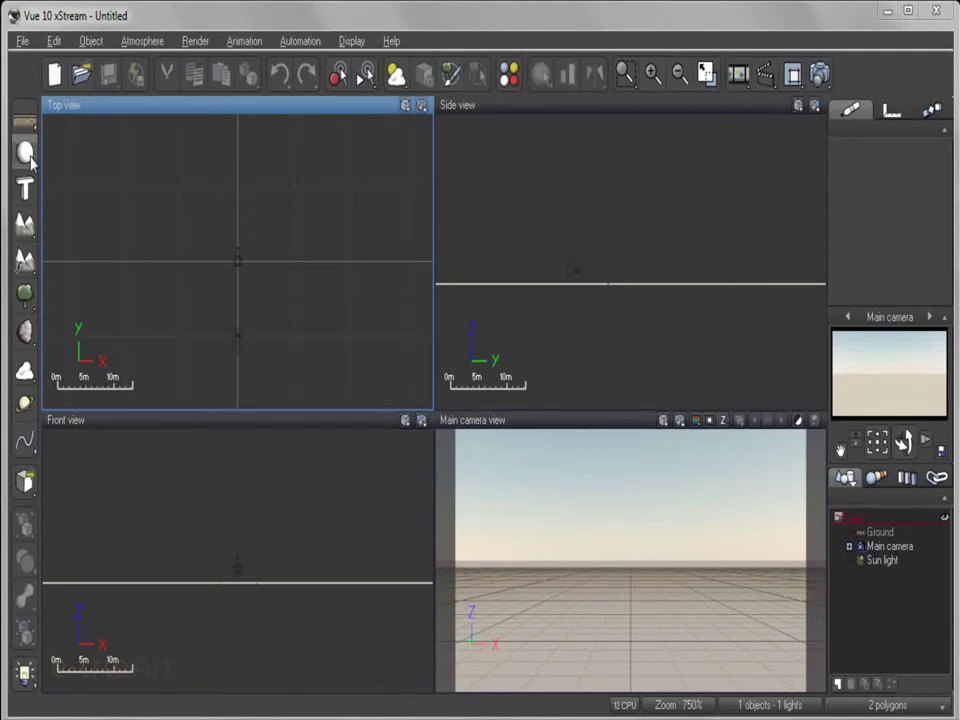
# - Add a sphere primitive to the scene
pyautogui.rightClick(30, 163)
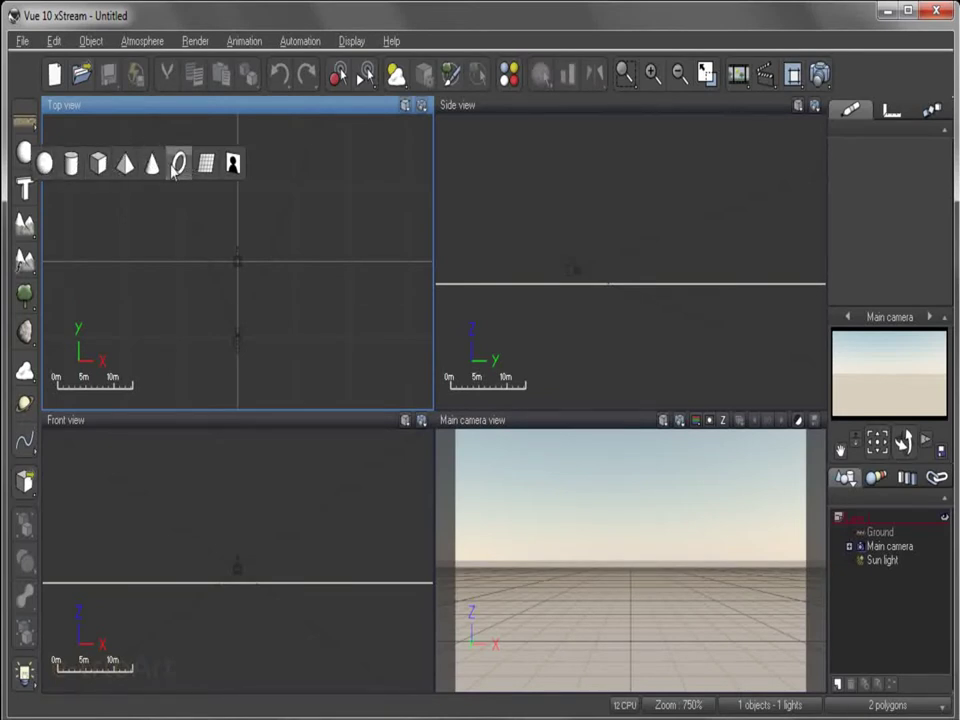
pyautogui.click(46, 164)
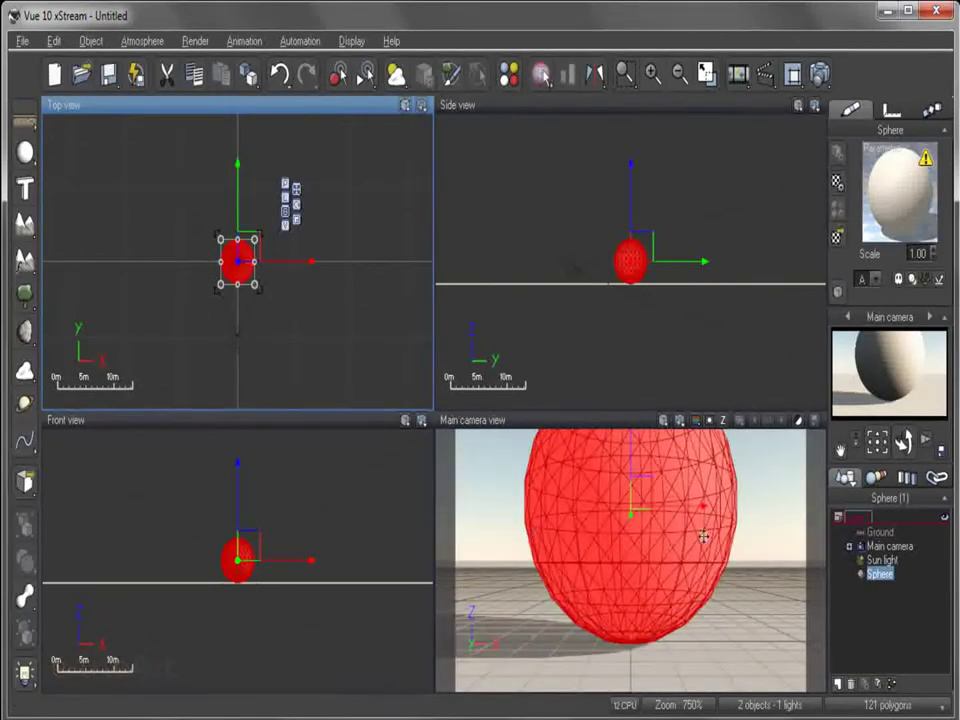
pyautogui.click(677, 607)
pyautogui.scroll(-5, 677, 607)
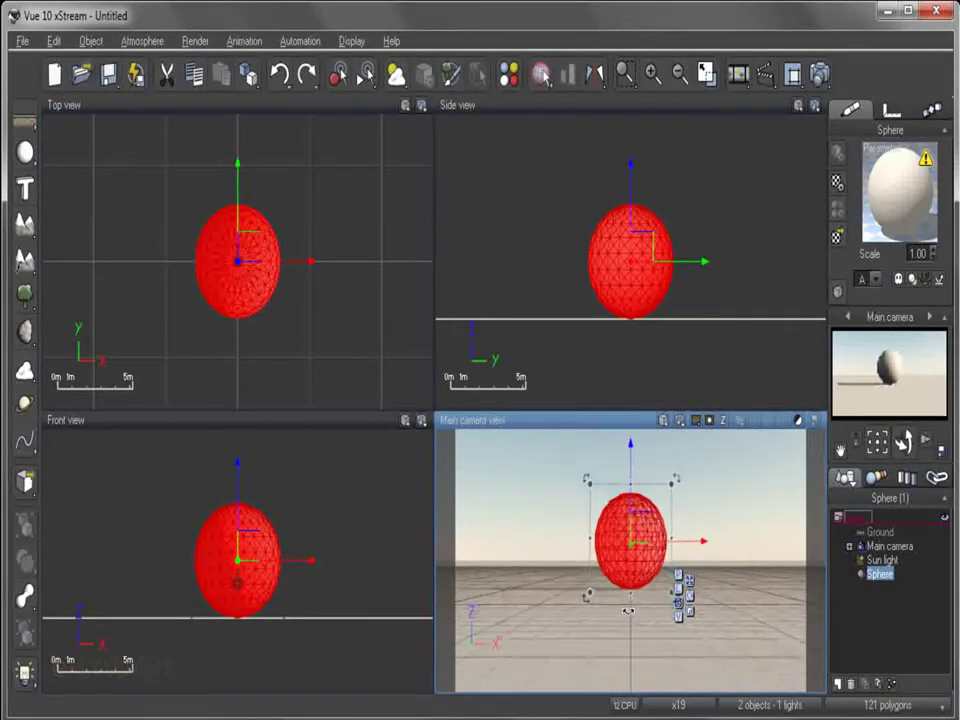
# - Stretch the sphere along X into a wide ellipsoid and lower it so its base sinks into the ground
pyautogui.moveTo(701, 541)
pyautogui.mouseDown()
pyautogui.moveTo(688, 544)
pyautogui.moveTo(694, 551)
pyautogui.mouseUp()
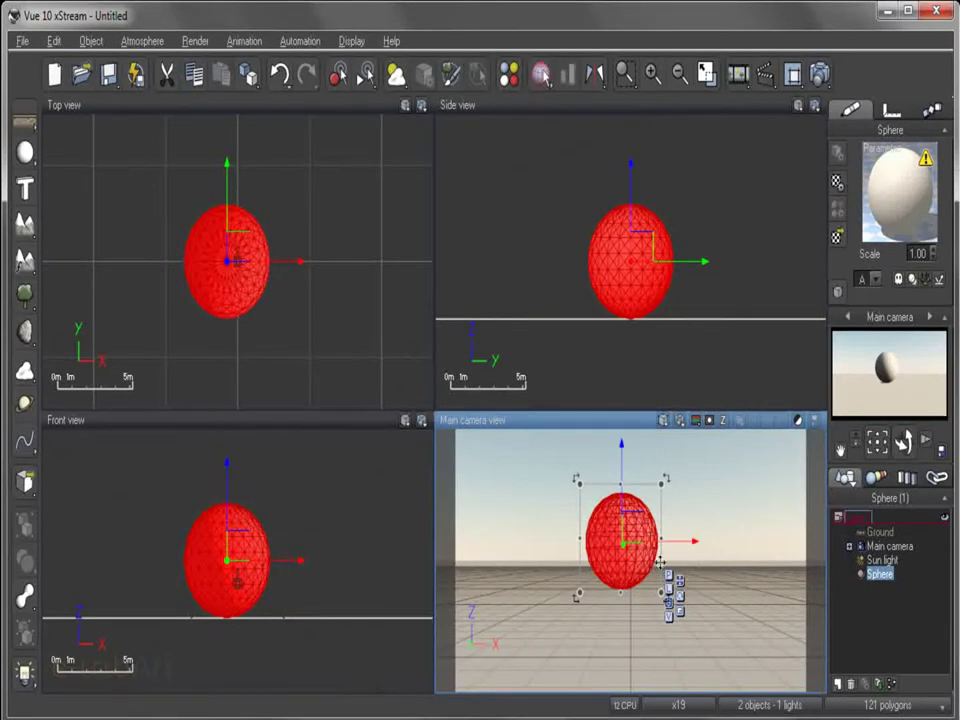
pyautogui.moveTo(663, 540)
pyautogui.mouseDown()
pyautogui.moveTo(756, 555)
pyautogui.moveTo(665, 544)
pyautogui.mouseUp()
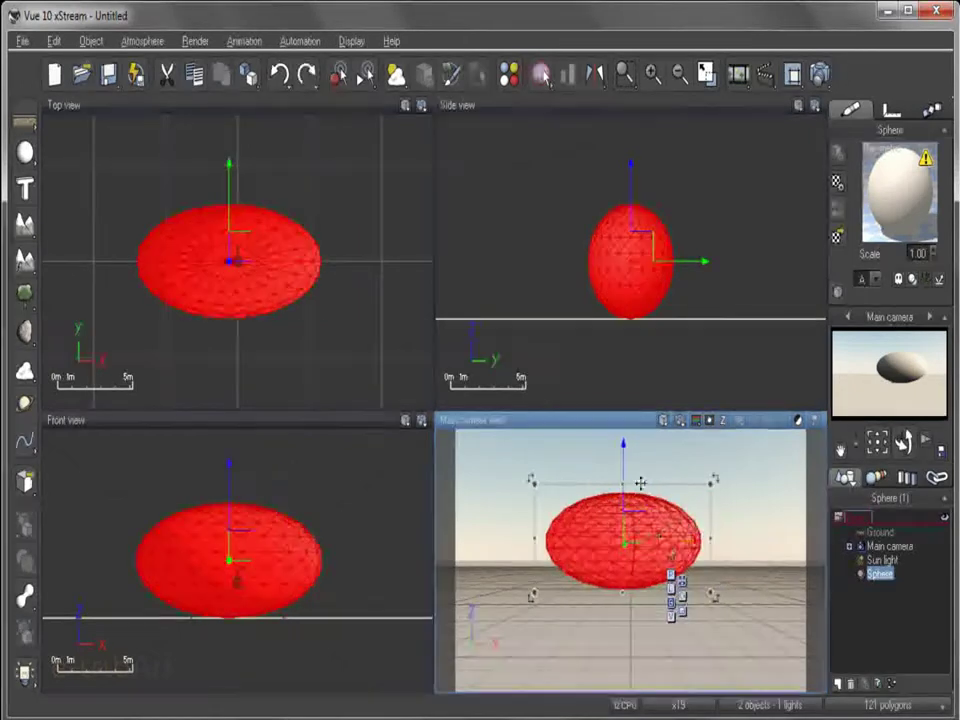
pyautogui.moveTo(621, 441)
pyautogui.mouseDown()
pyautogui.moveTo(623, 487)
pyautogui.moveTo(625, 455)
pyautogui.mouseUp()
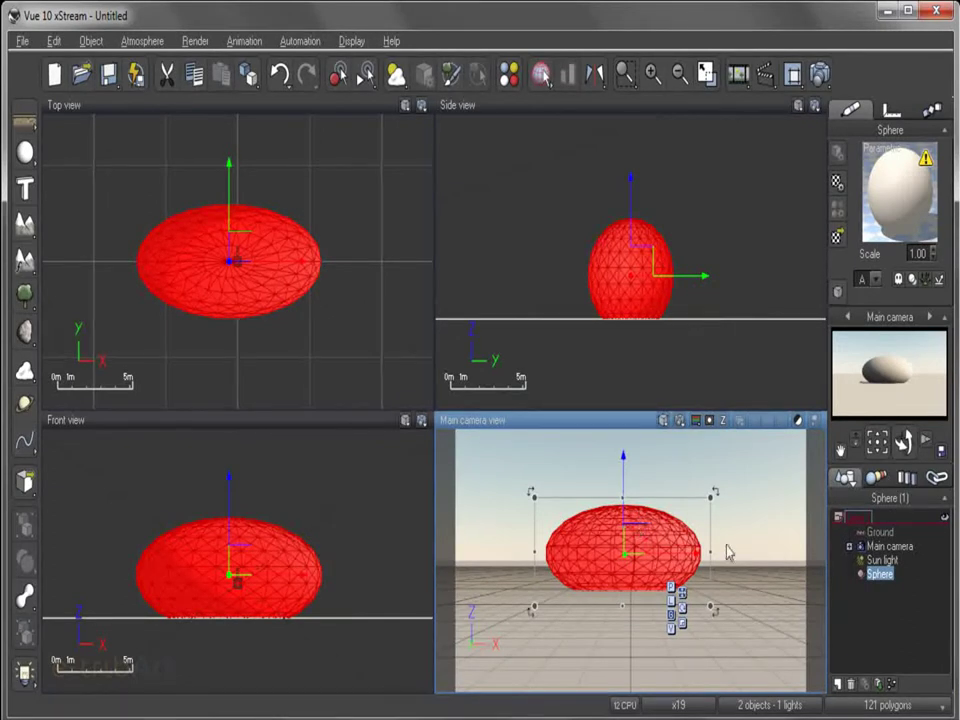
pyautogui.moveTo(708, 551)
pyautogui.mouseDown()
pyautogui.moveTo(722, 551)
pyautogui.moveTo(680, 549)
pyautogui.moveTo(737, 560)
pyautogui.moveTo(721, 556)
pyautogui.mouseUp()
# - Duplicate the ellipsoid and place the copy sideways along X and slightly higher, overlapping the original
pyautogui.hotkey('ctrl', 'd')
pyautogui.moveTo(671, 461); pyautogui.dragTo(670, 456)
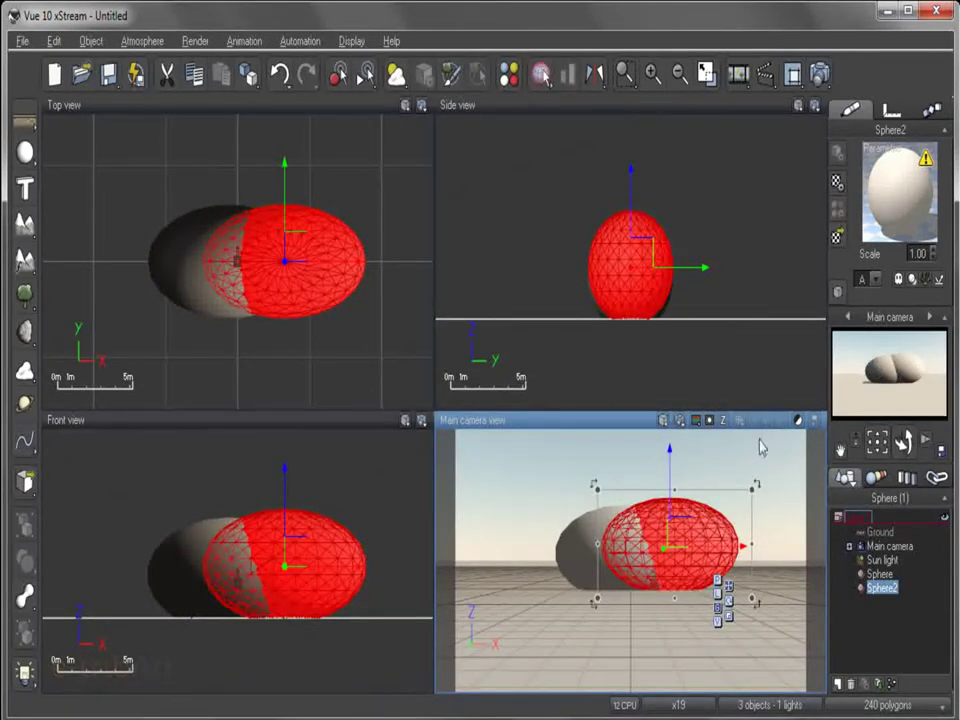
pyautogui.click(868, 574)
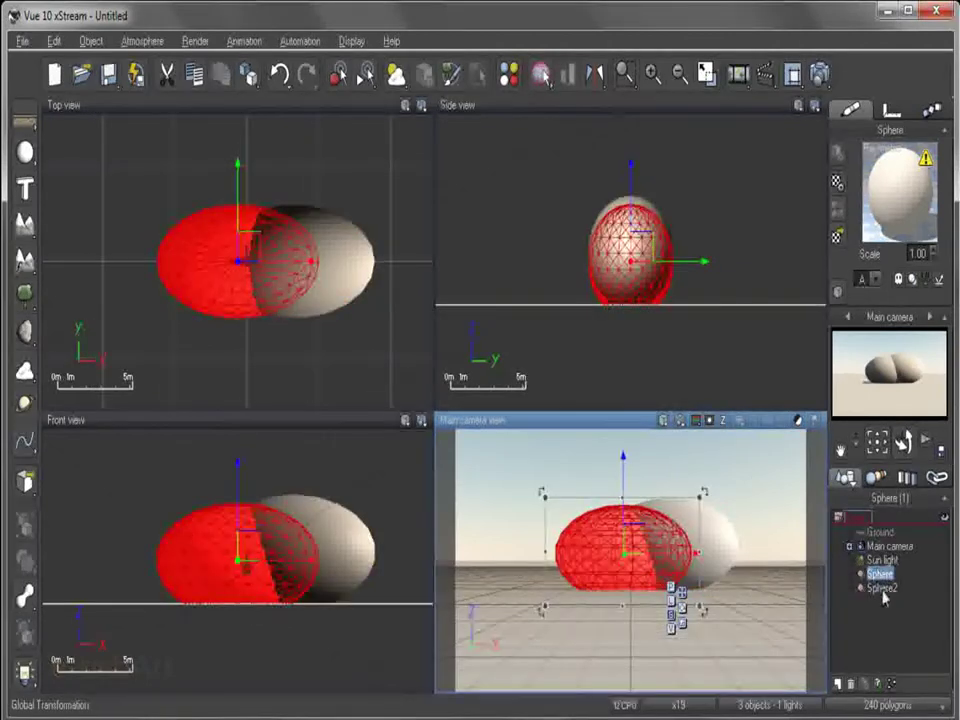
pyautogui.click(876, 588)
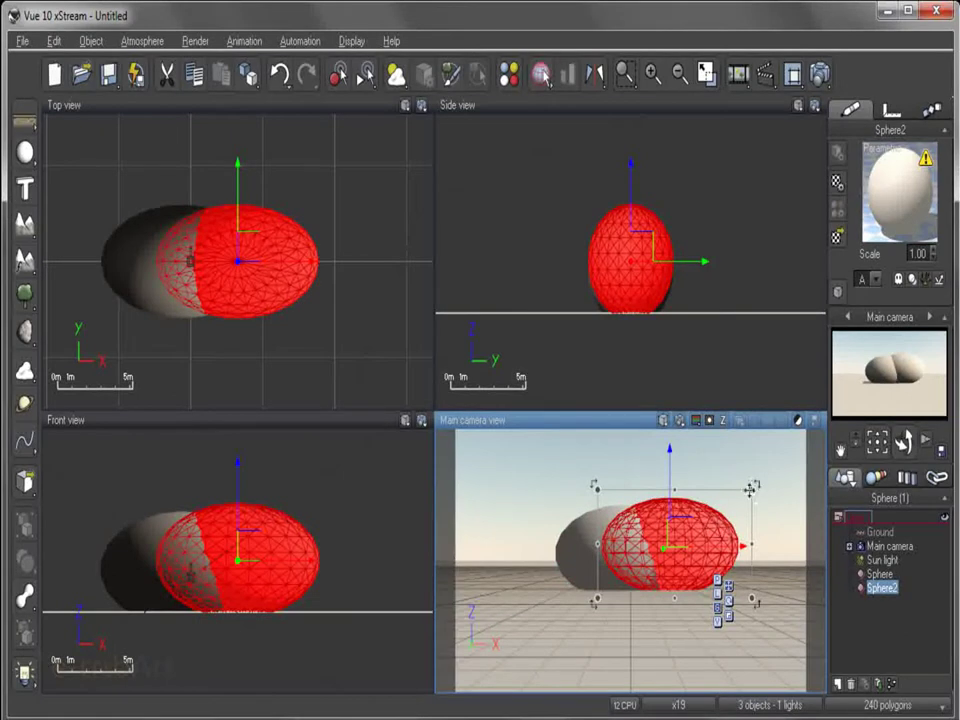
# - Rotate the duplicated ellipsoid so it stands nearly upright with a slight tilt
pyautogui.click(679, 553)
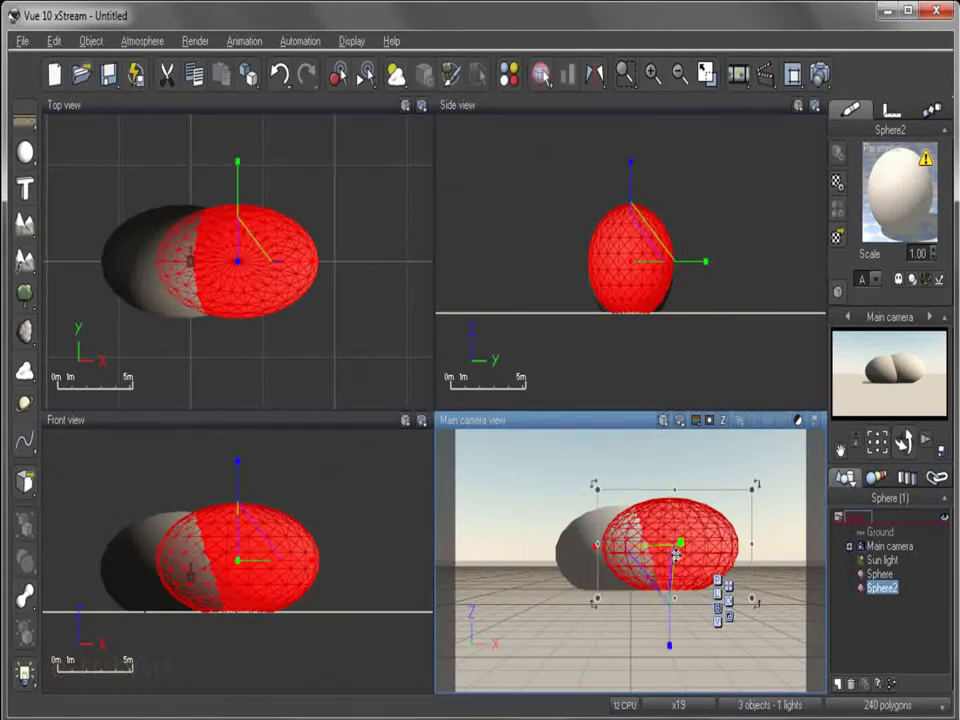
pyautogui.click(676, 553)
pyautogui.moveTo(675, 513); pyautogui.dragTo(690, 545)
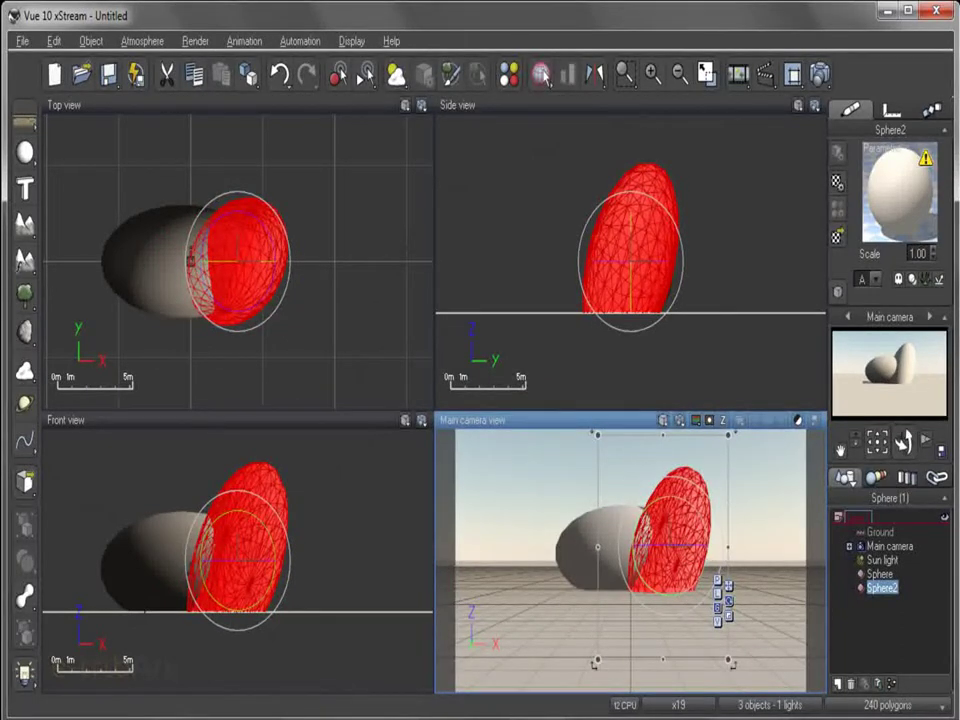
# - Duplicate the upright ellipsoid and place the copy on the opposite side of the central one
pyautogui.moveTo(904, 442); pyautogui.dragTo(902, 446)
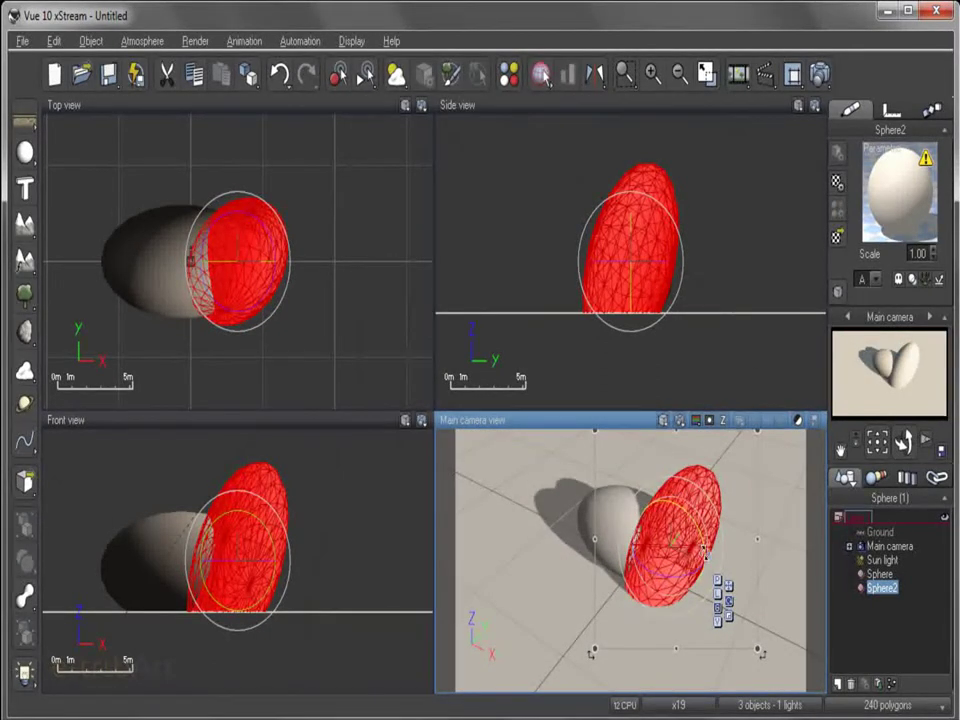
pyautogui.moveTo(737, 598); pyautogui.dragTo(645, 513)
pyautogui.hotkey('ctrl', 'd')
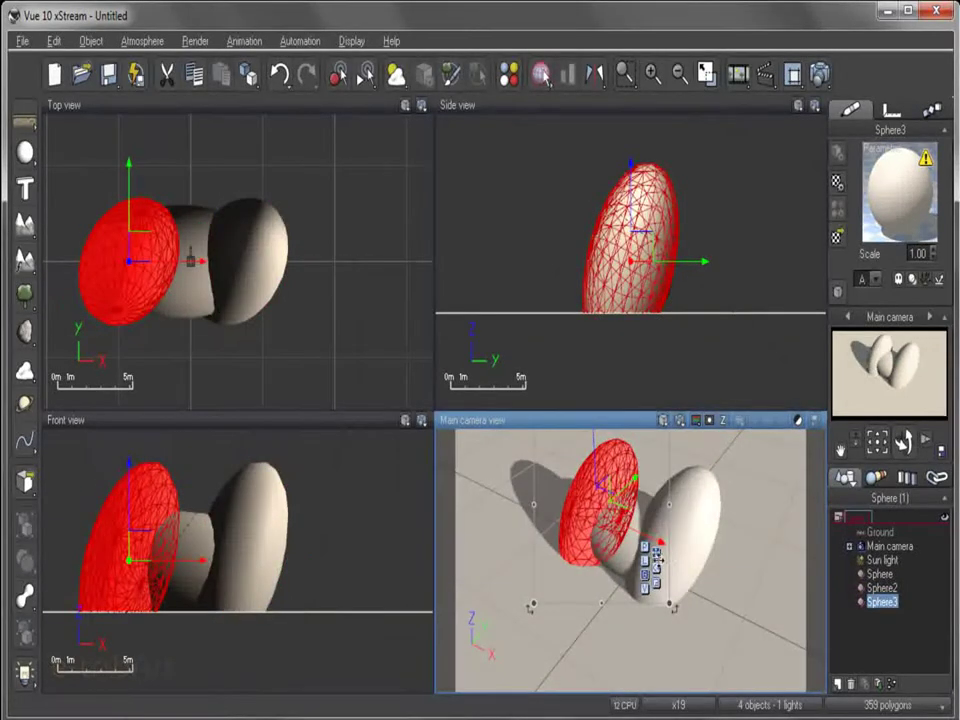
# - Scale the third ellipsoid narrower along X and longer along Y
pyautogui.press('Tab')
pyautogui.press('Tab')
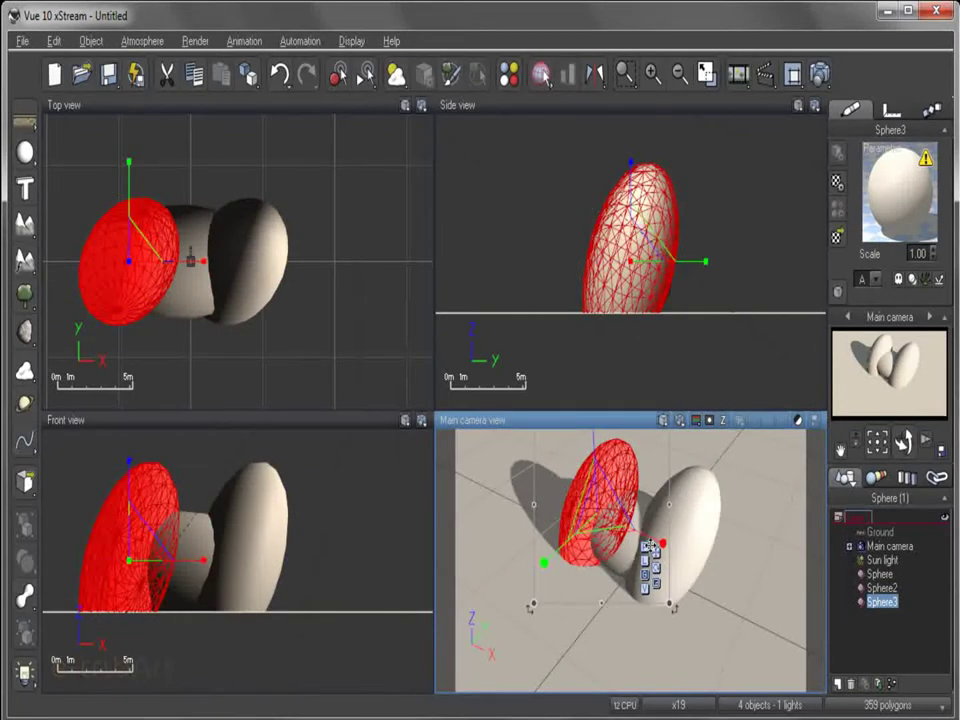
pyautogui.moveTo(662, 541); pyautogui.dragTo(650, 545)
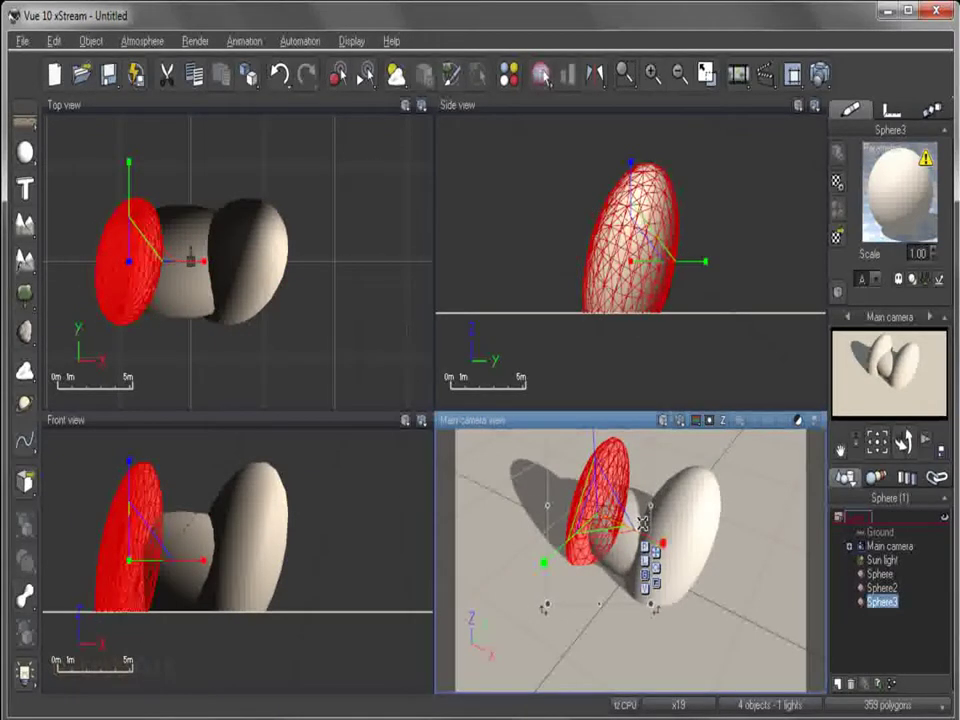
pyautogui.moveTo(547, 563); pyautogui.dragTo(499, 584)
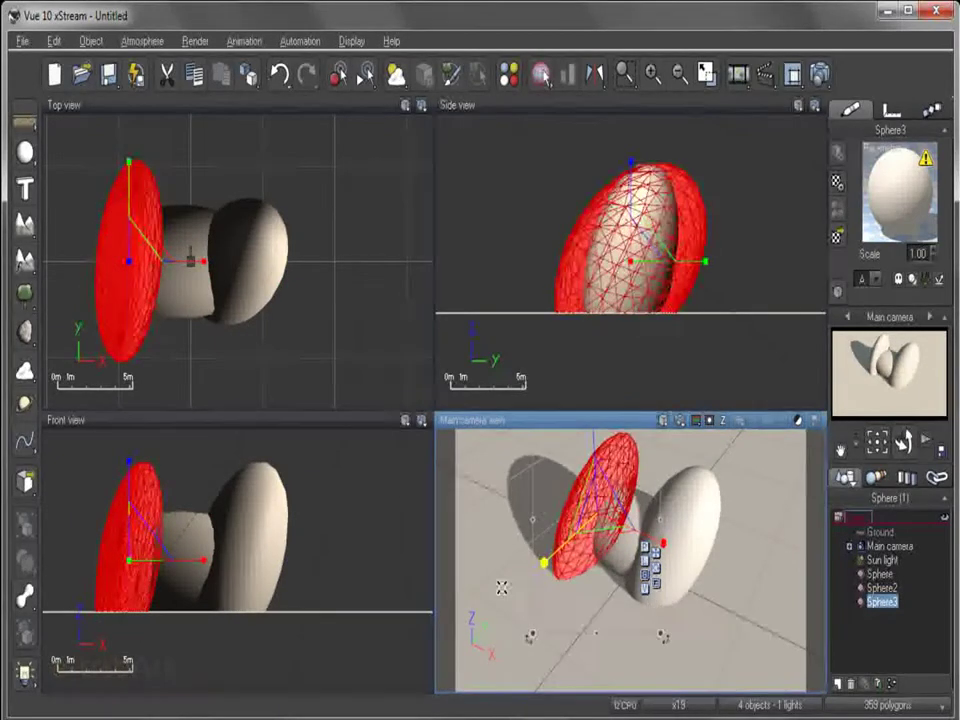
# - Rotate the third ellipsoid so it lies diagonally against the central one when seen from above
pyautogui.press('Tab')
pyautogui.press('Tab')
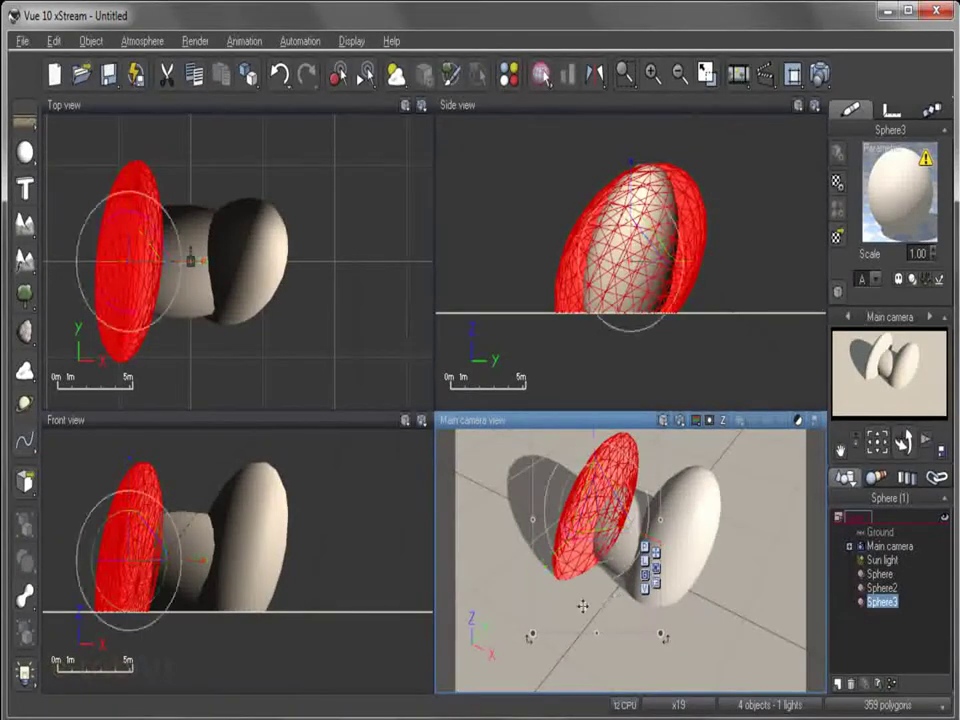
pyautogui.moveTo(585, 541); pyautogui.dragTo(611, 527)
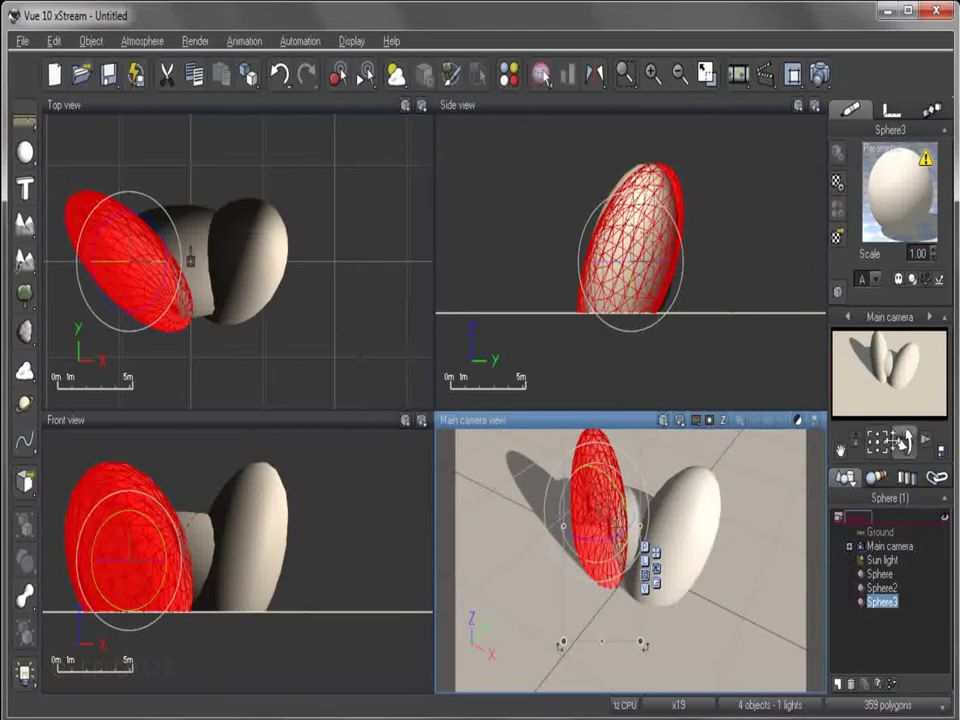
# - Move the Sphere2 ellipsoid backwards along the Y axis, away from the camera, so it sits behind the central one
pyautogui.moveTo(904, 439); pyautogui.dragTo(904, 442)
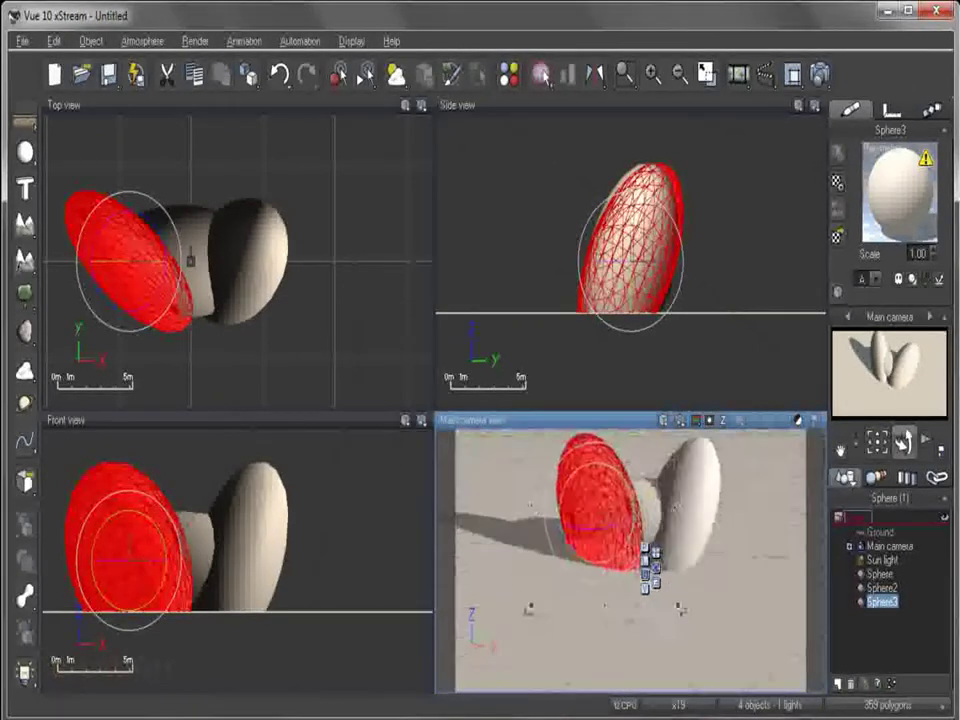
pyautogui.click(688, 506)
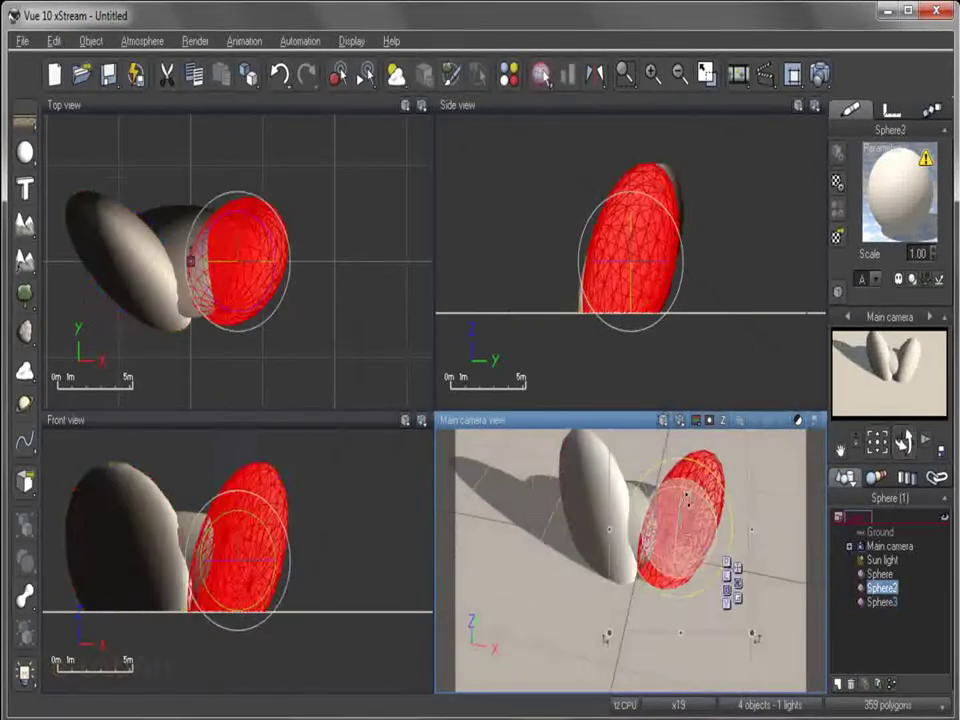
pyautogui.press('1')
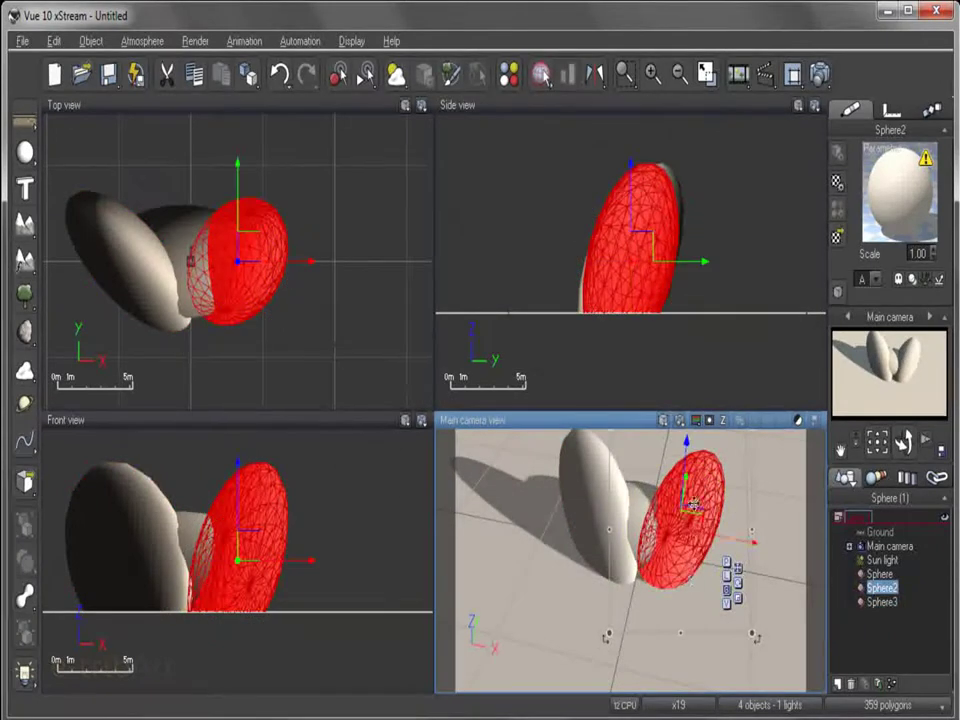
pyautogui.moveTo(688, 478)
pyautogui.mouseDown()
pyautogui.moveTo(690, 530)
pyautogui.moveTo(699, 461)
pyautogui.mouseUp()
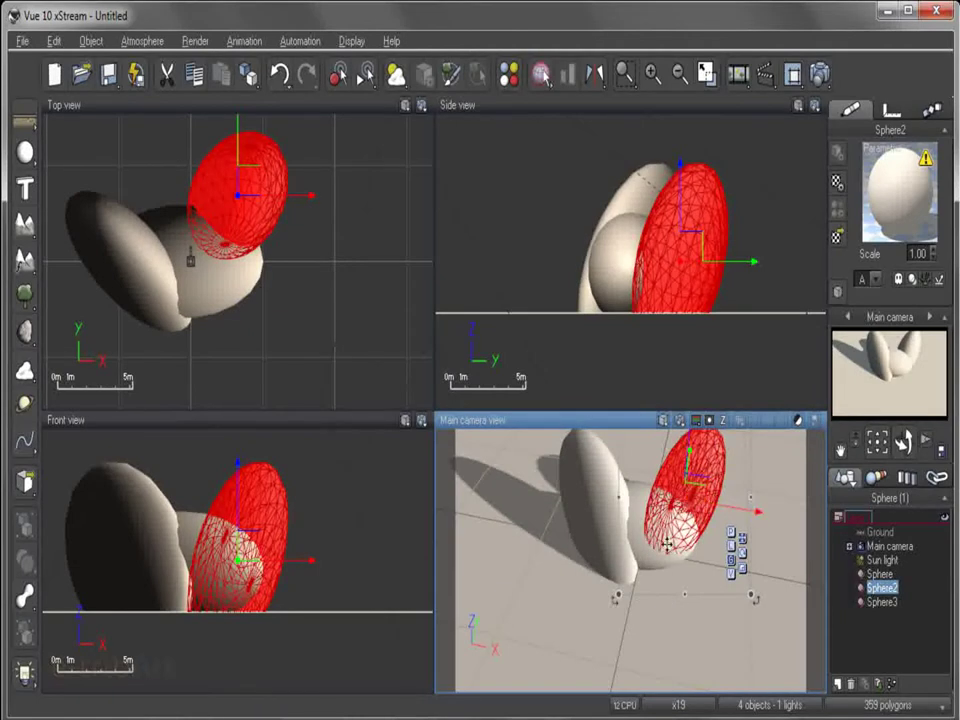
# - Tilt the central ellipsoid diagonally and show the main camera view alone across the whole workspace
pyautogui.click(650, 551)
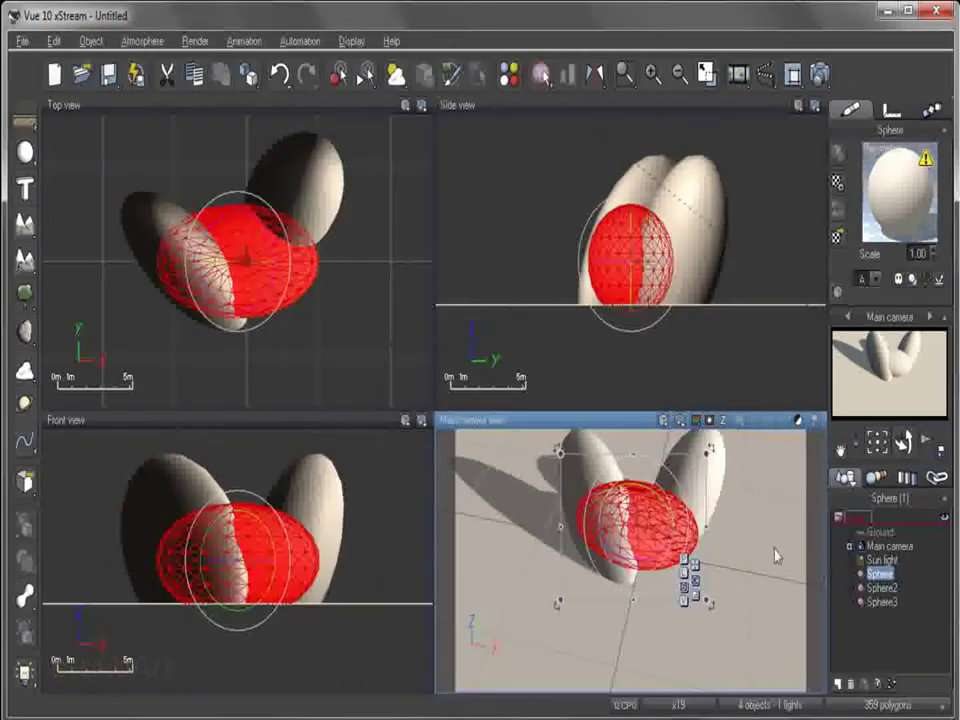
pyautogui.moveTo(663, 500); pyautogui.dragTo(636, 489)
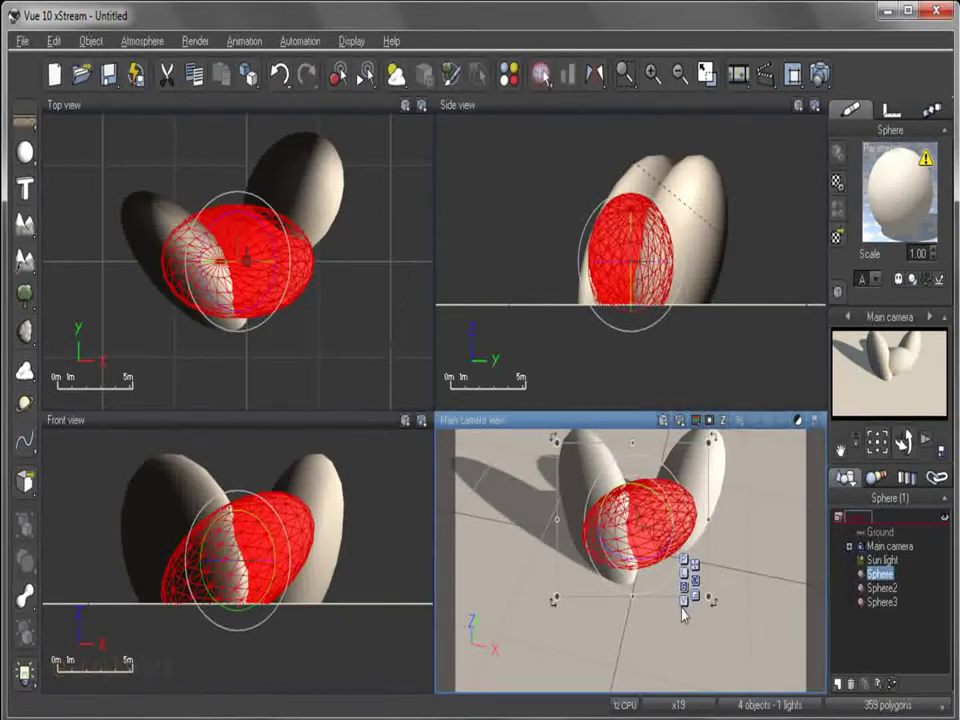
pyautogui.moveTo(905, 441); pyautogui.dragTo(905, 425)
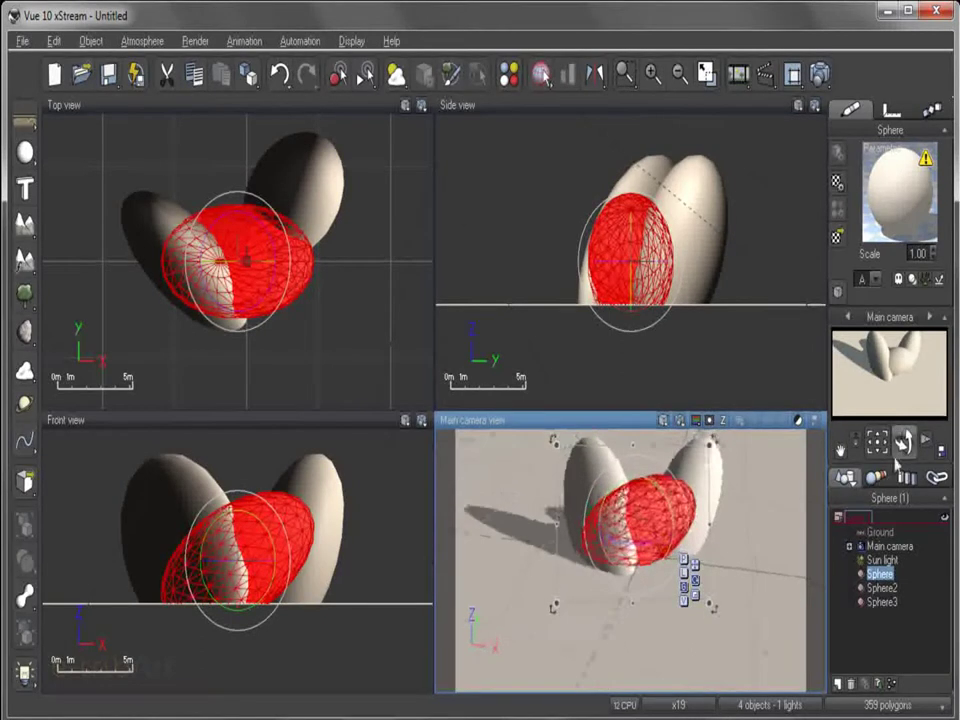
pyautogui.moveTo(663, 409); pyautogui.dragTo(663, 412)
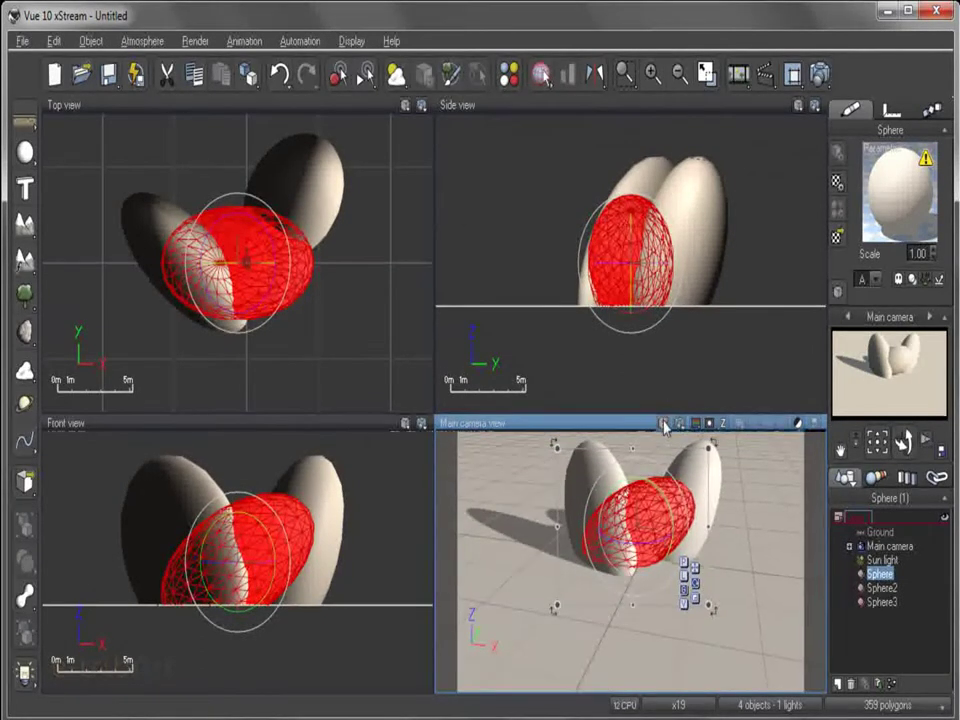
pyautogui.rightClick(666, 426)
pyautogui.click(684, 439)
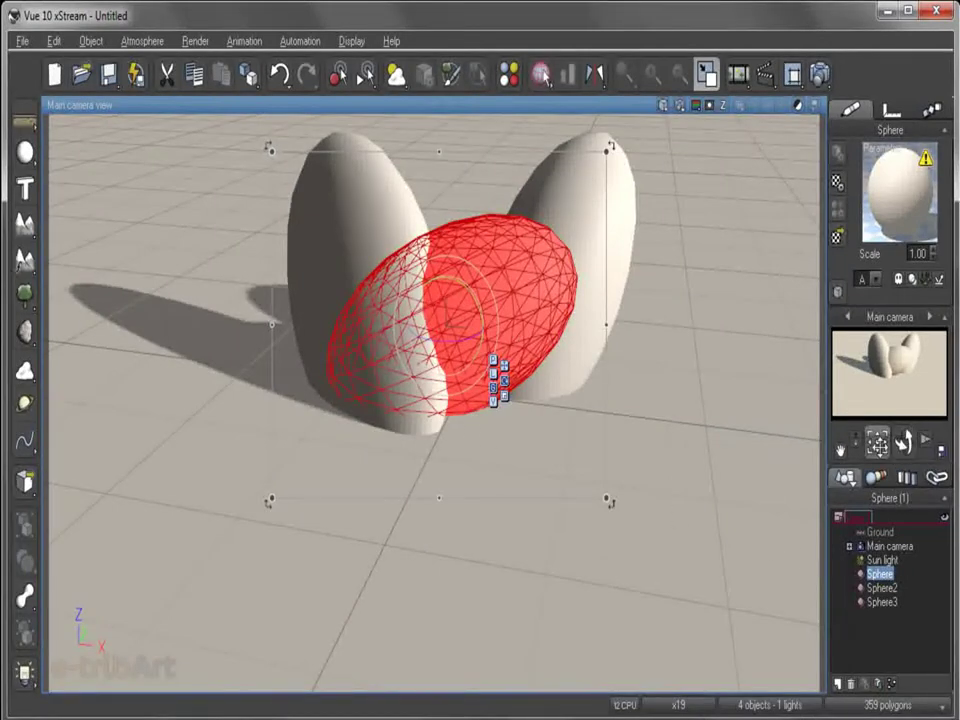
# - Widen the central ellipsoid and make the two outer ellipsoids taller
pyautogui.moveTo(841, 450); pyautogui.dragTo(876, 447)
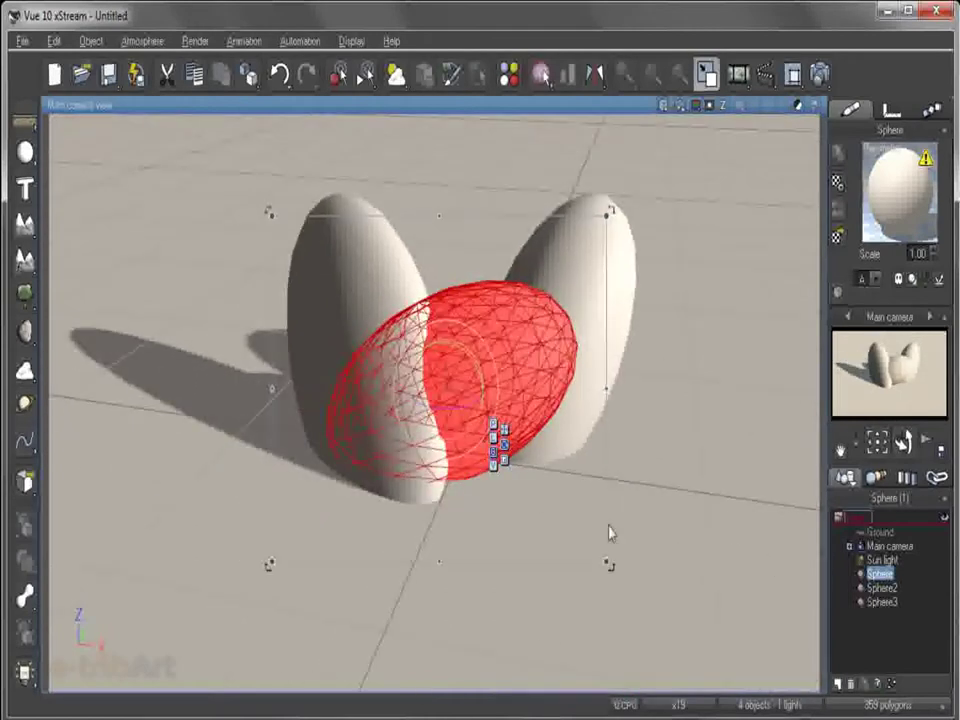
pyautogui.click(638, 375)
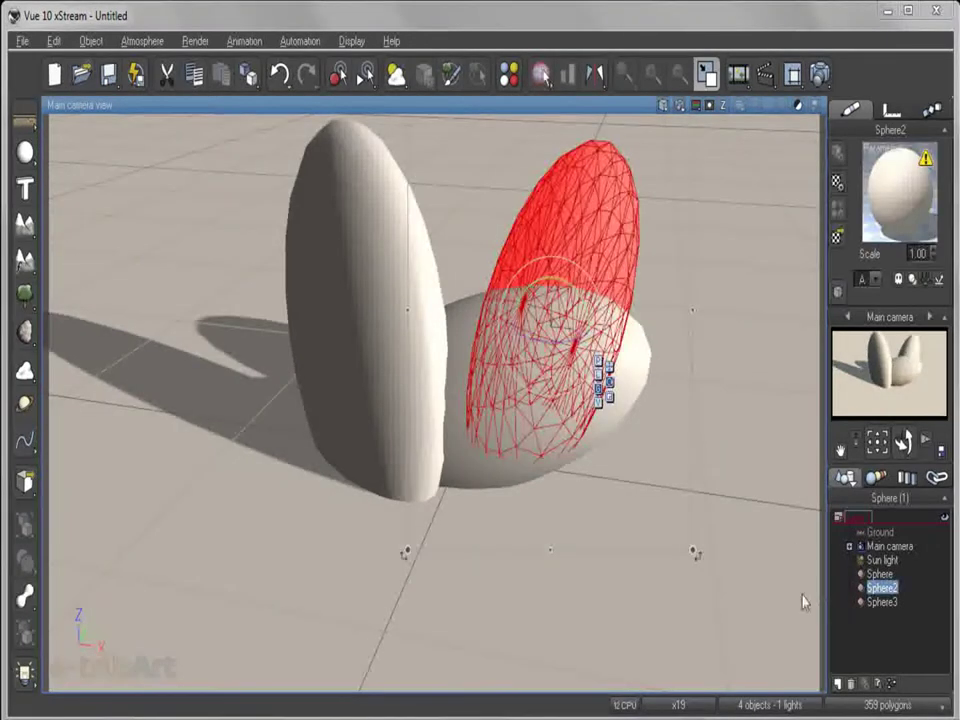
# - Combine Sphere, Sphere2 and Sphere3 into one metablob object and render it in the main camera view
pyautogui.click(876, 575)
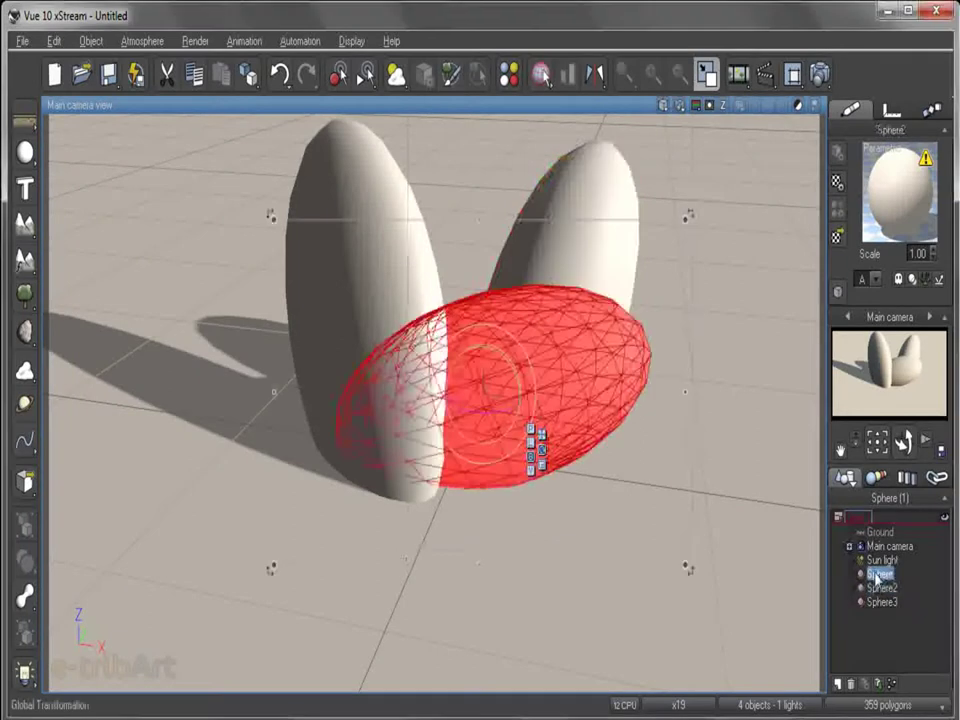
pyautogui.click(878, 589)
pyautogui.click(879, 563)
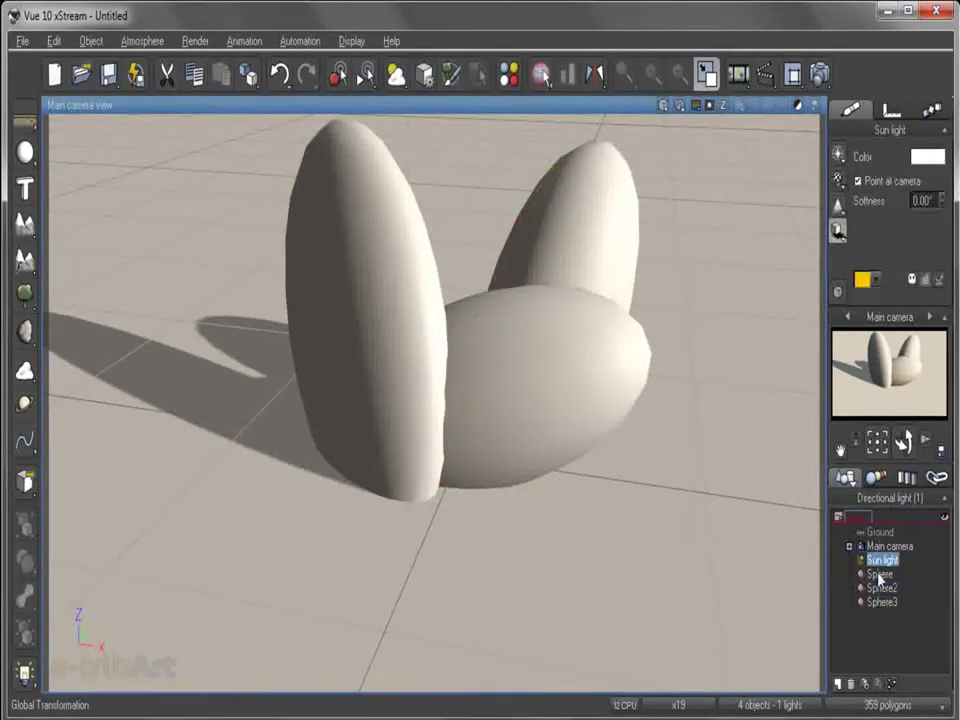
pyautogui.press('Down')
pyautogui.hotkey('shift', 'Down')
pyautogui.hotkey('shift', 'Down')
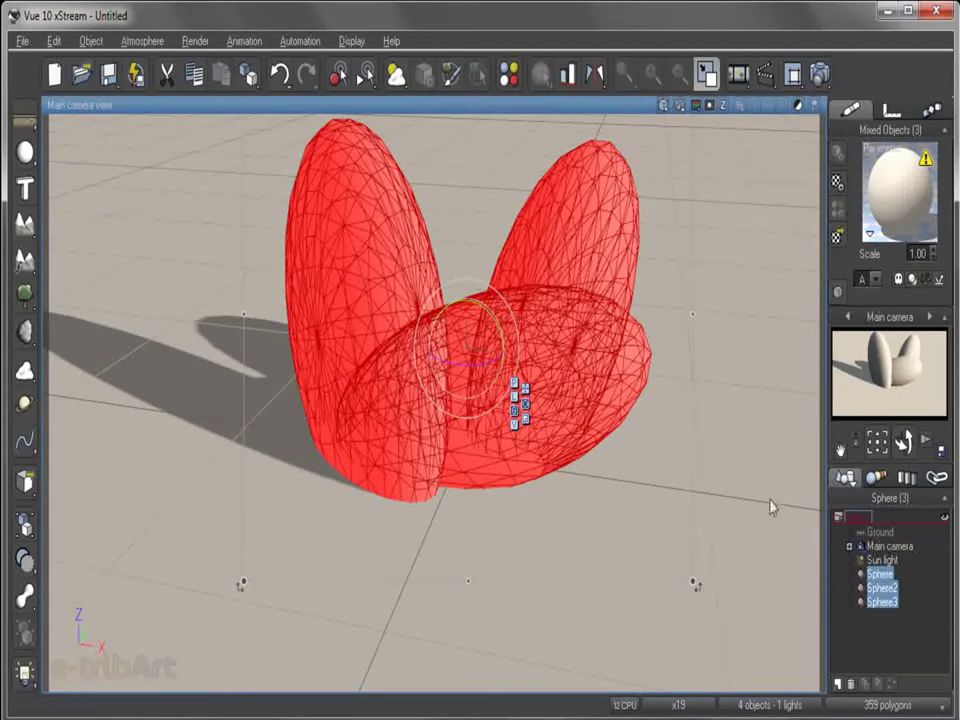
pyautogui.rightClick(27, 600)
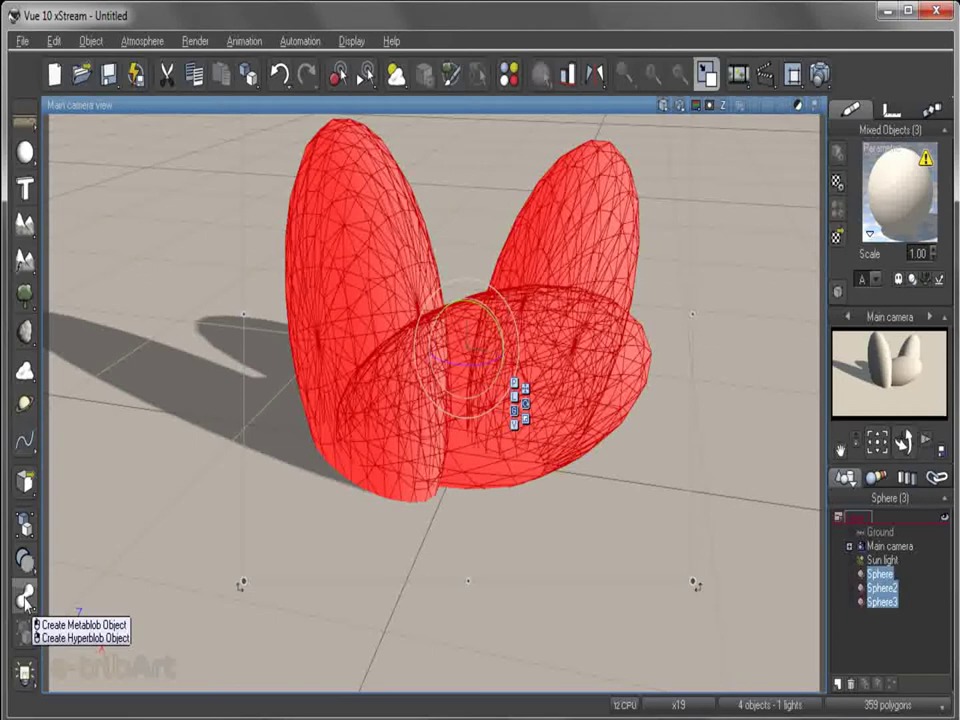
pyautogui.click(82, 624)
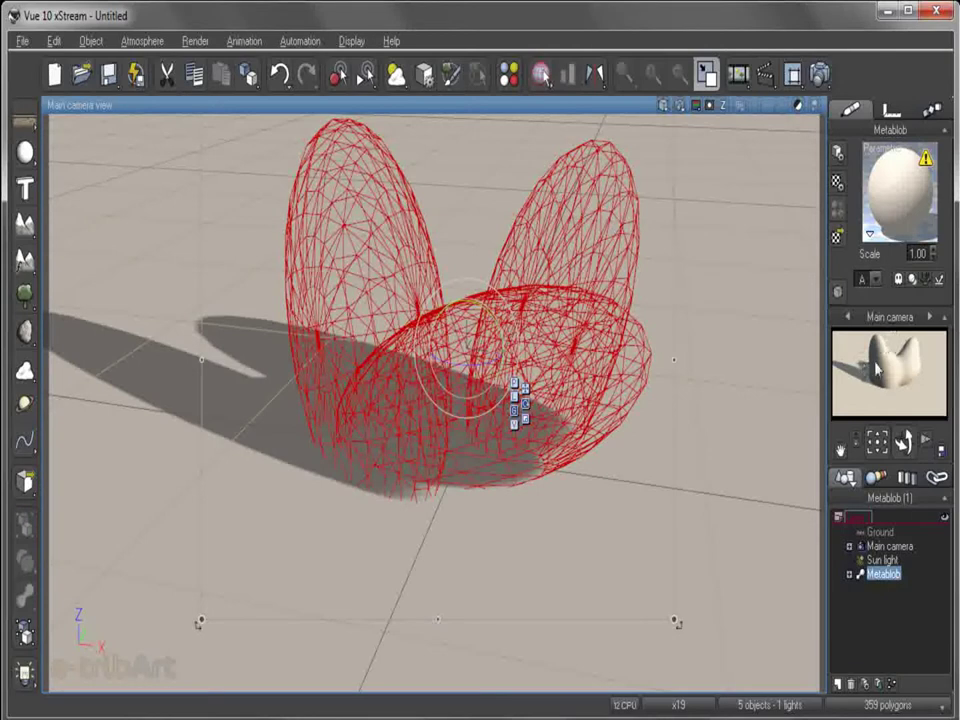
pyautogui.click(675, 106)
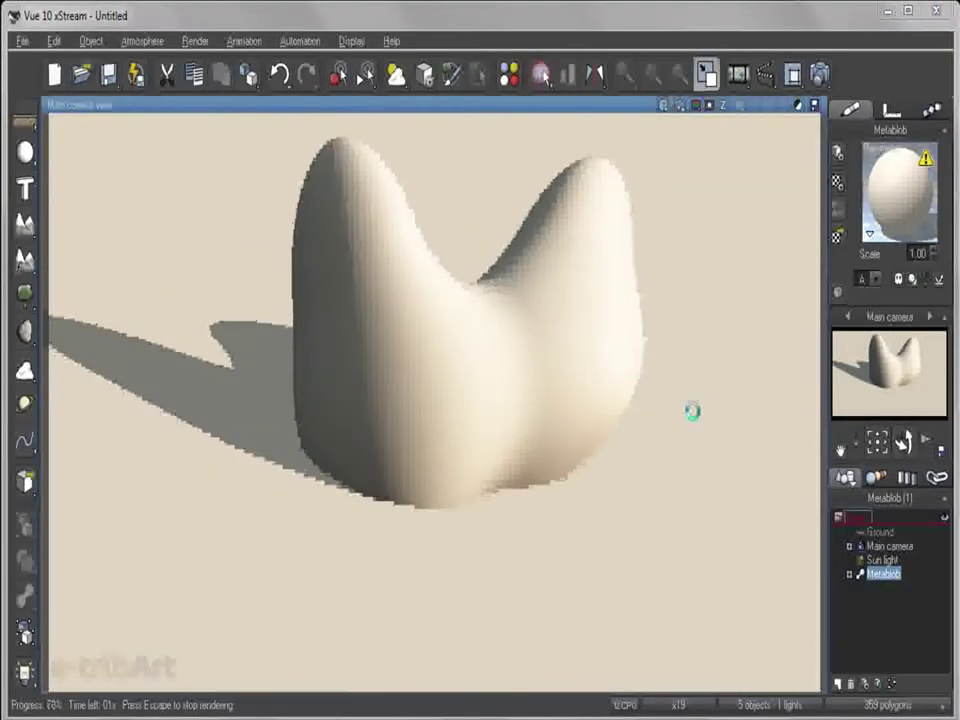
# - Add the finished metablob render to the render stack despite the size limit and accept the post render options
pyautogui.click(358, 222)
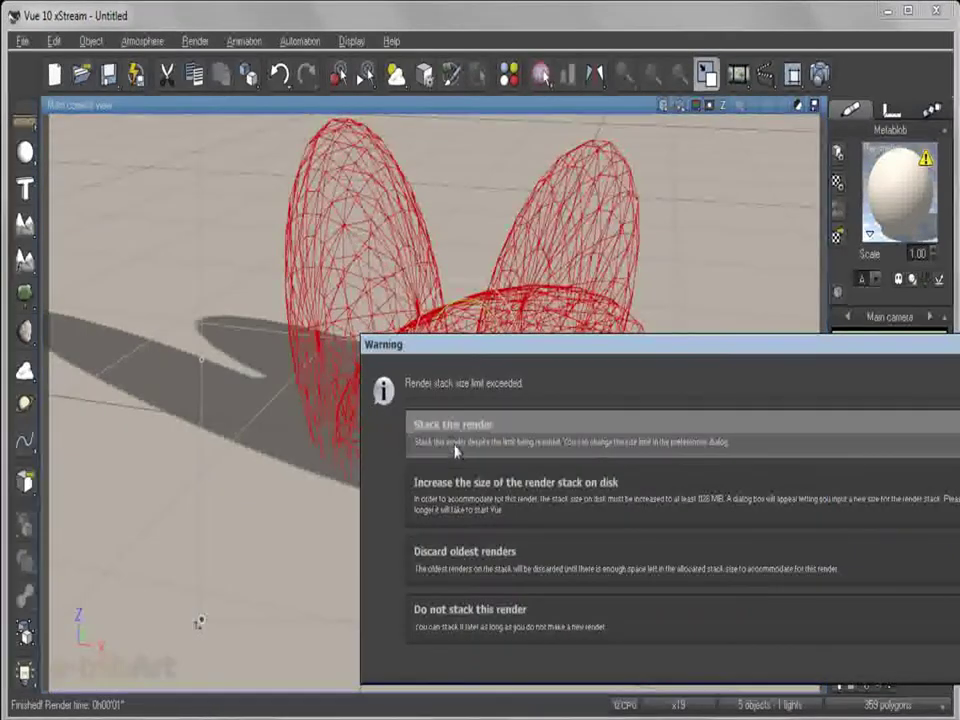
pyautogui.moveTo(481, 346); pyautogui.dragTo(490, 323)
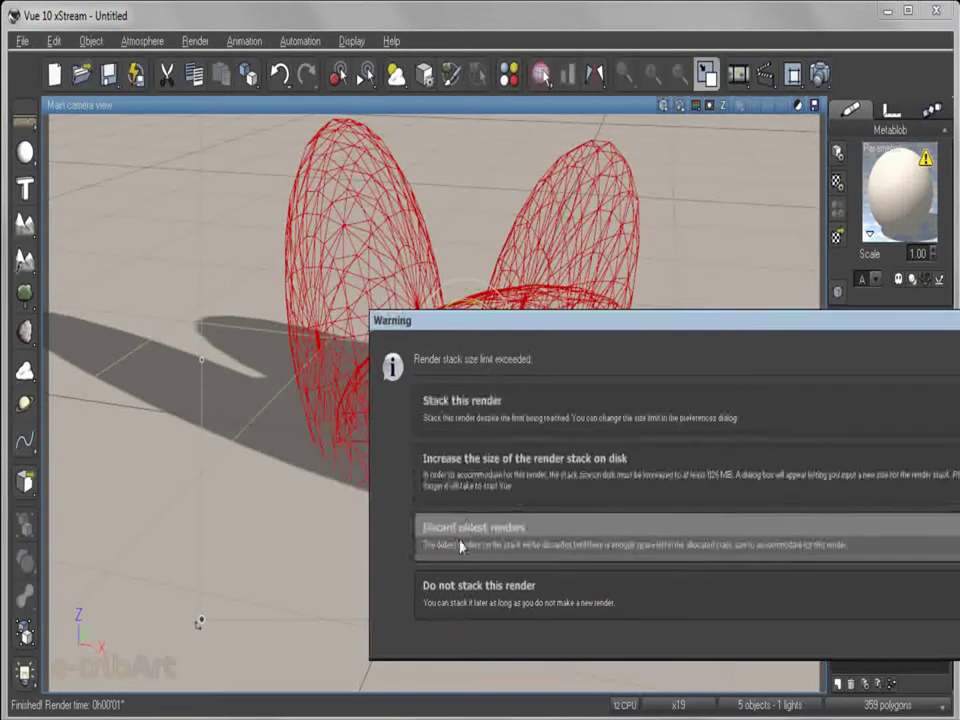
pyautogui.click(469, 426)
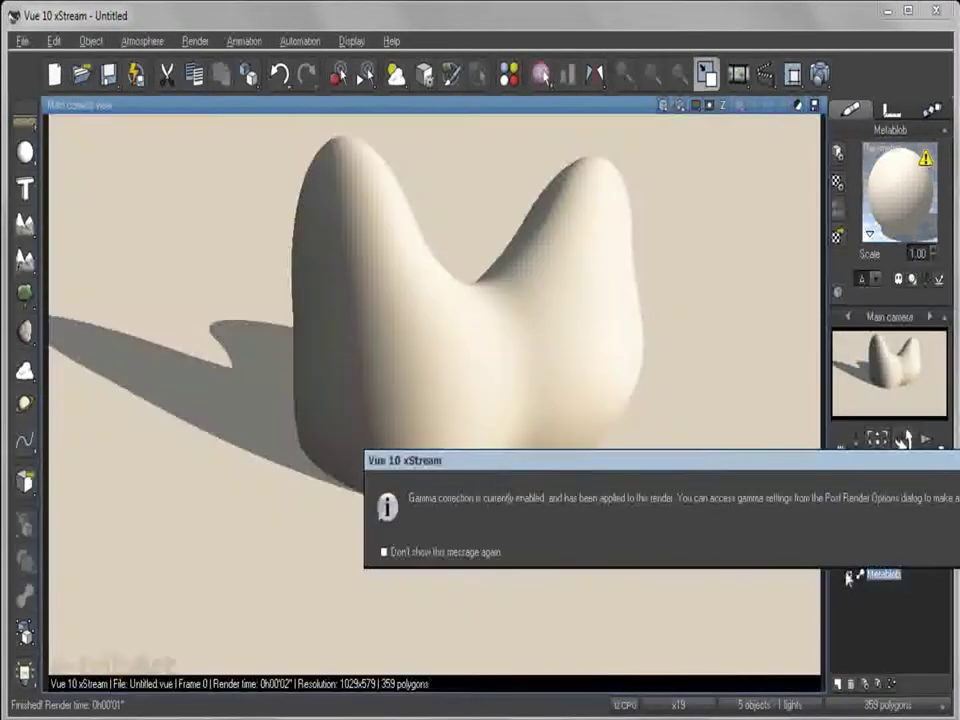
pyautogui.press('Return')
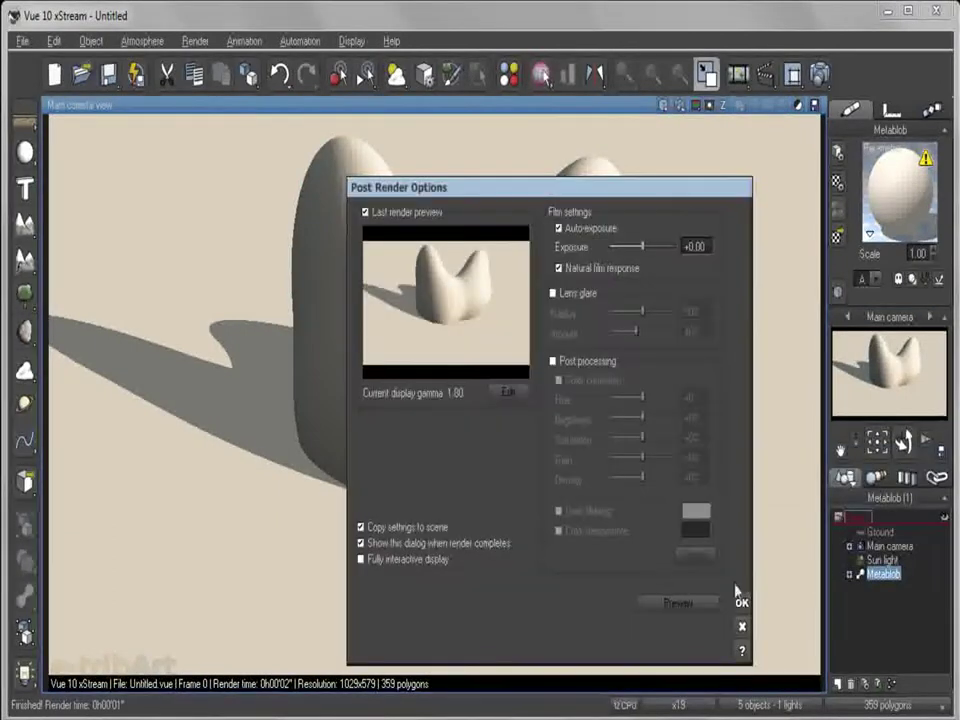
pyautogui.click(740, 603)
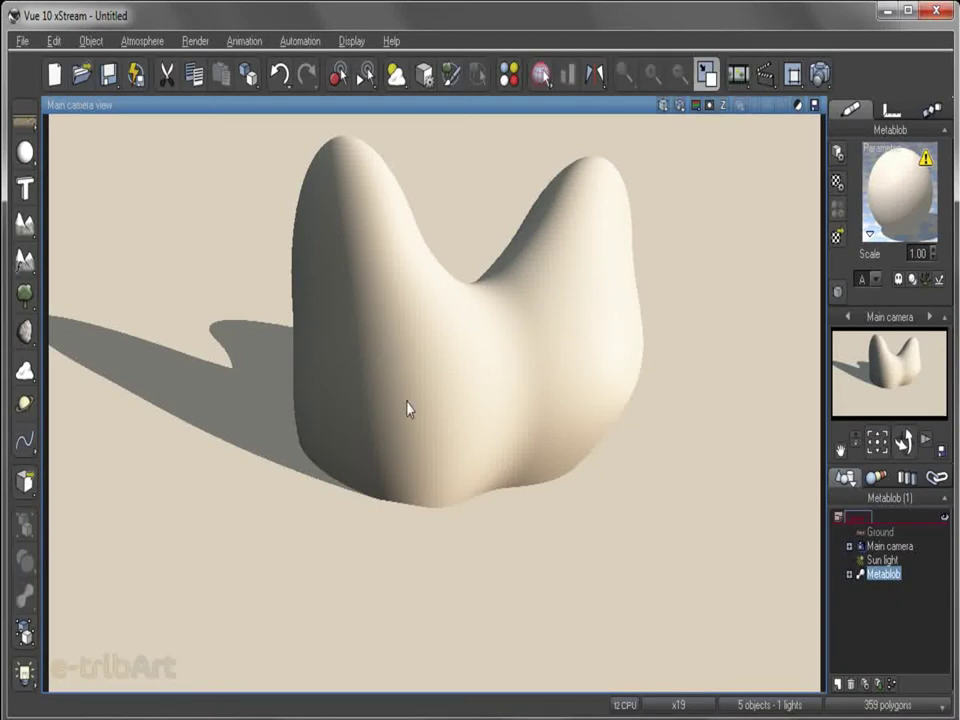
# - Expand the Metablob and rotate its central Sphere component so that it turns and tilts towards the opposite diagonal
pyautogui.click(849, 575)
pyautogui.click(891, 588)
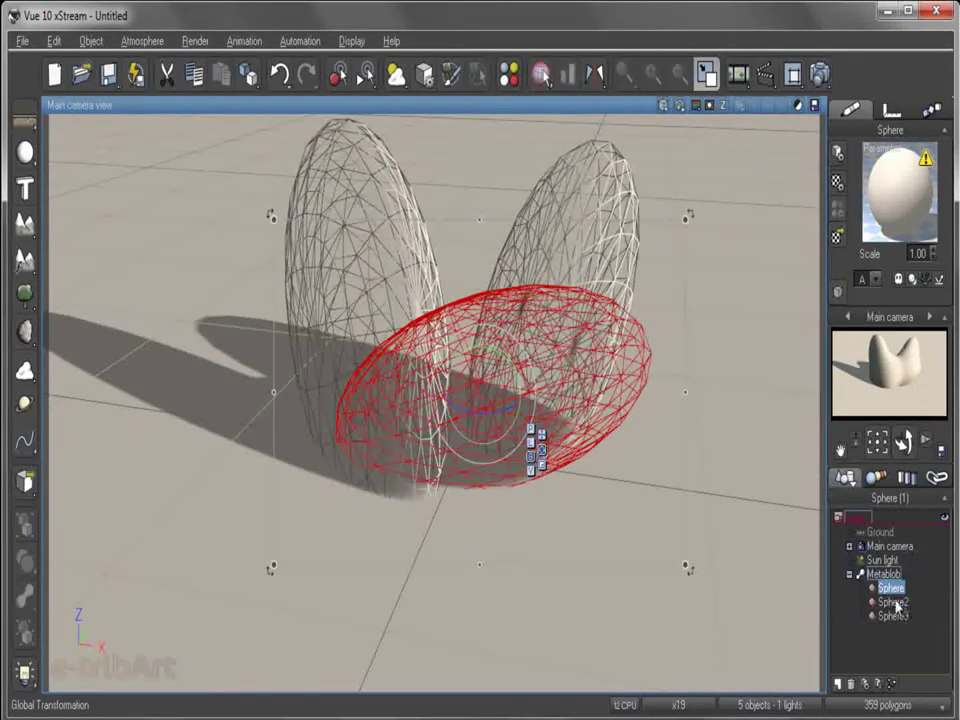
pyautogui.click(893, 602)
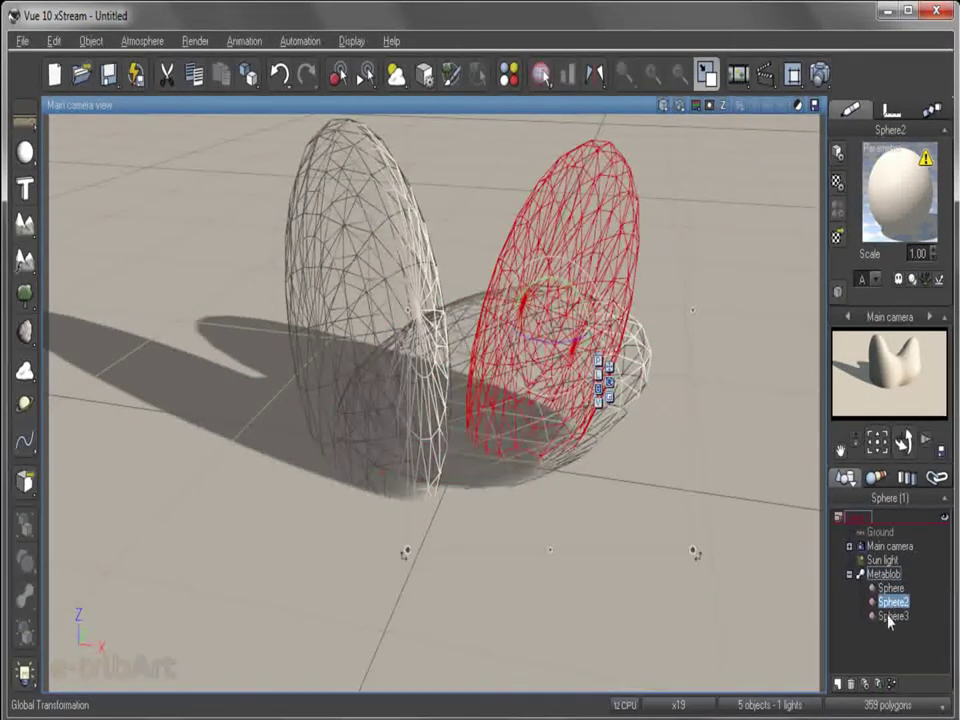
pyautogui.click(891, 616)
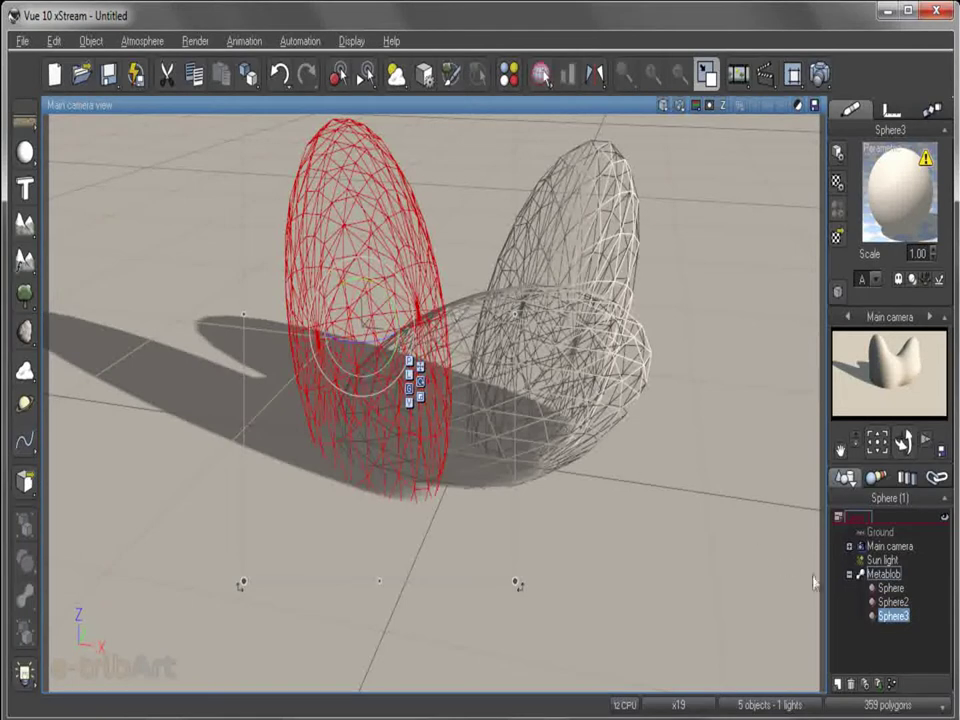
pyautogui.click(883, 603)
pyautogui.click(565, 415)
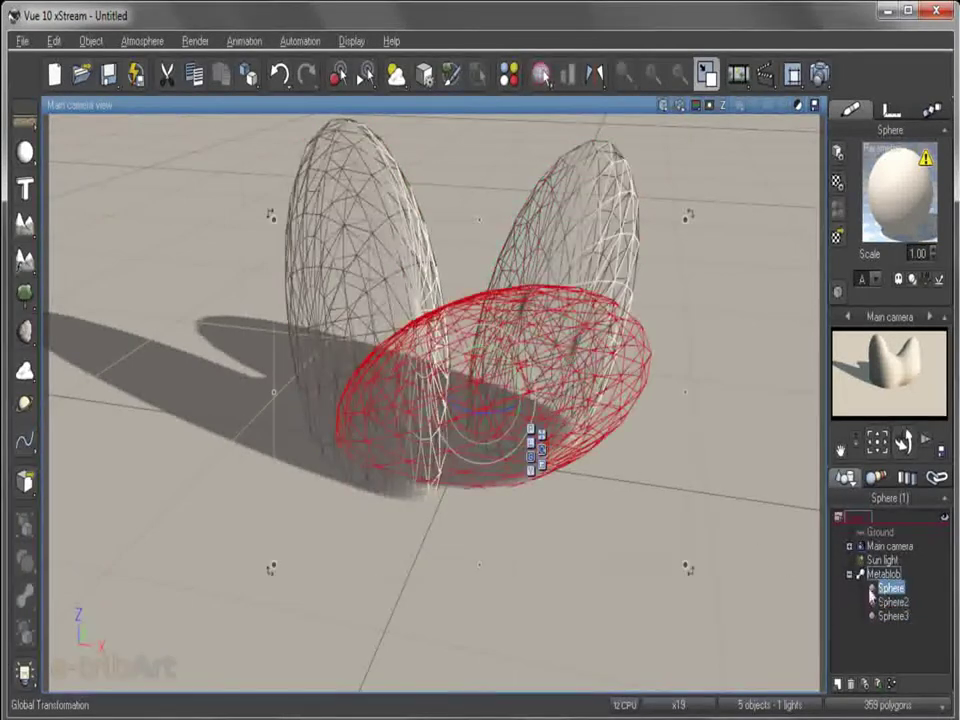
pyautogui.moveTo(516, 407); pyautogui.dragTo(490, 415)
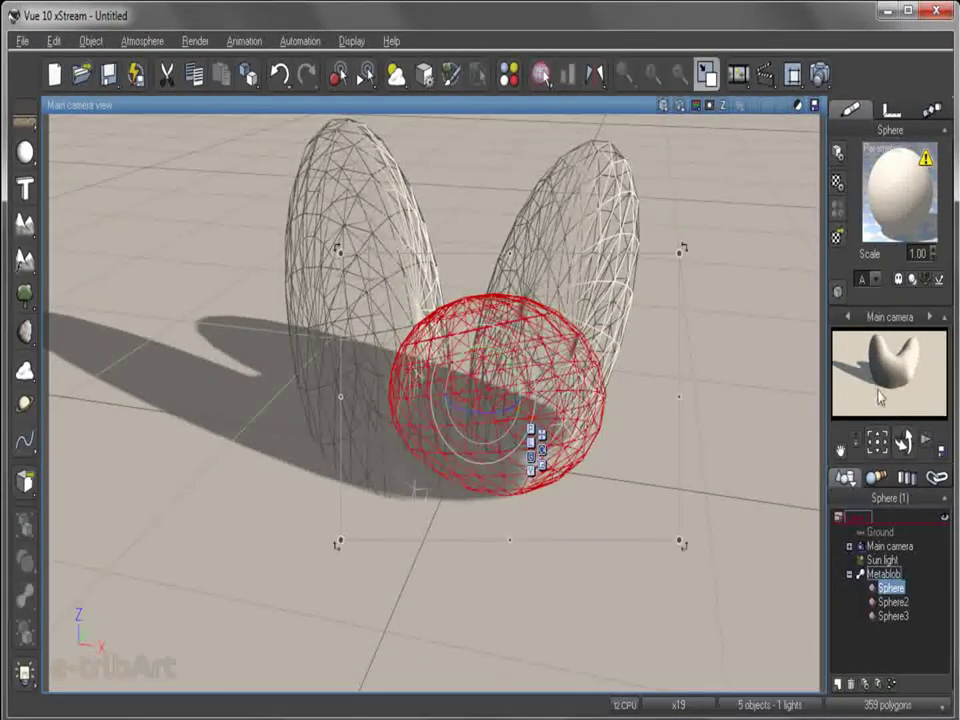
pyautogui.moveTo(482, 381); pyautogui.dragTo(480, 410)
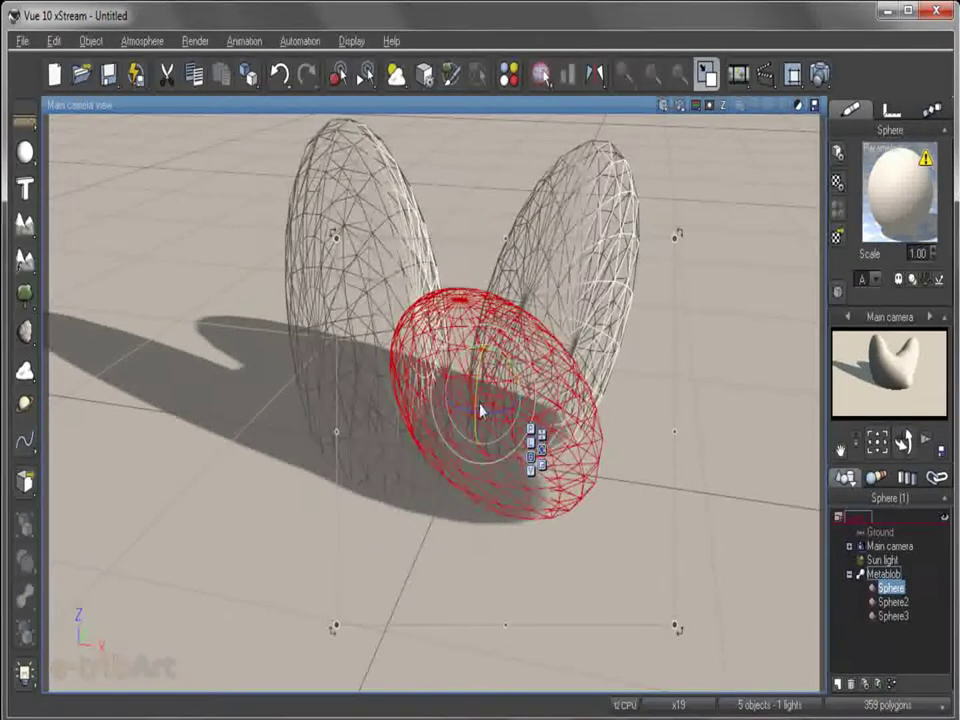
# - Make the Sphere2 ellipsoid inside the Metablob narrower and bring it closer to the central one
pyautogui.click(343, 200)
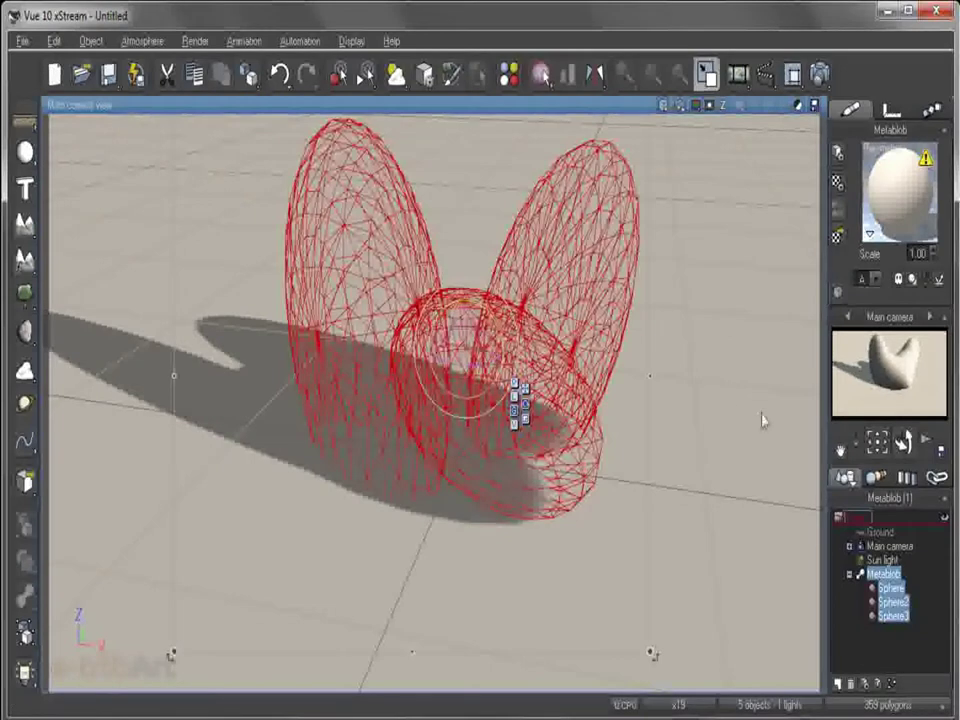
pyautogui.click(886, 602)
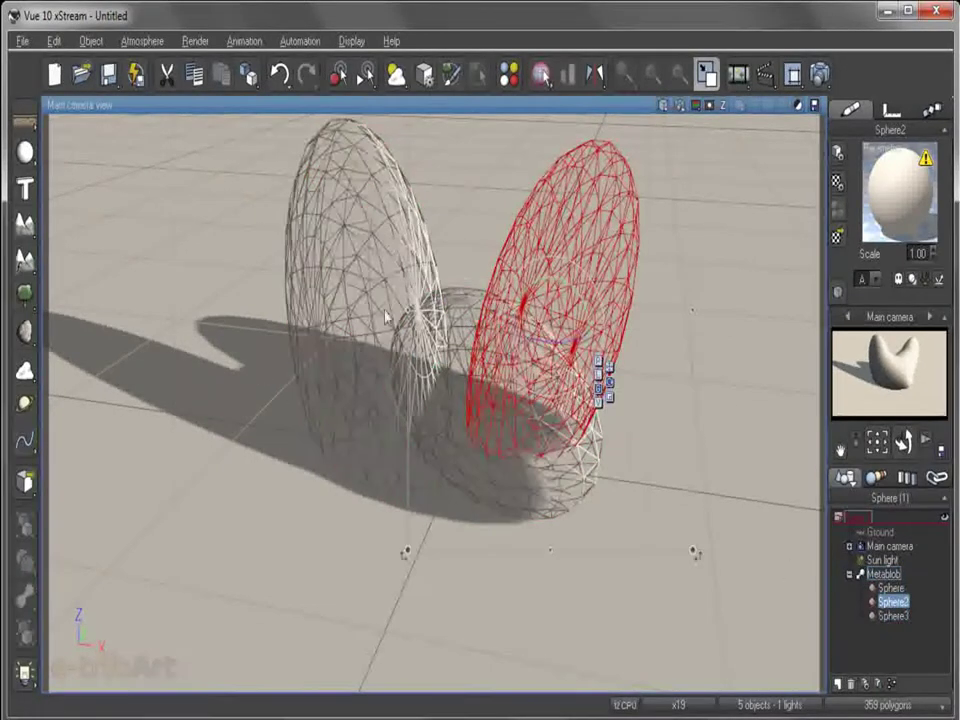
pyautogui.moveTo(557, 276); pyautogui.dragTo(568, 282)
pyautogui.moveTo(697, 310); pyautogui.dragTo(613, 317)
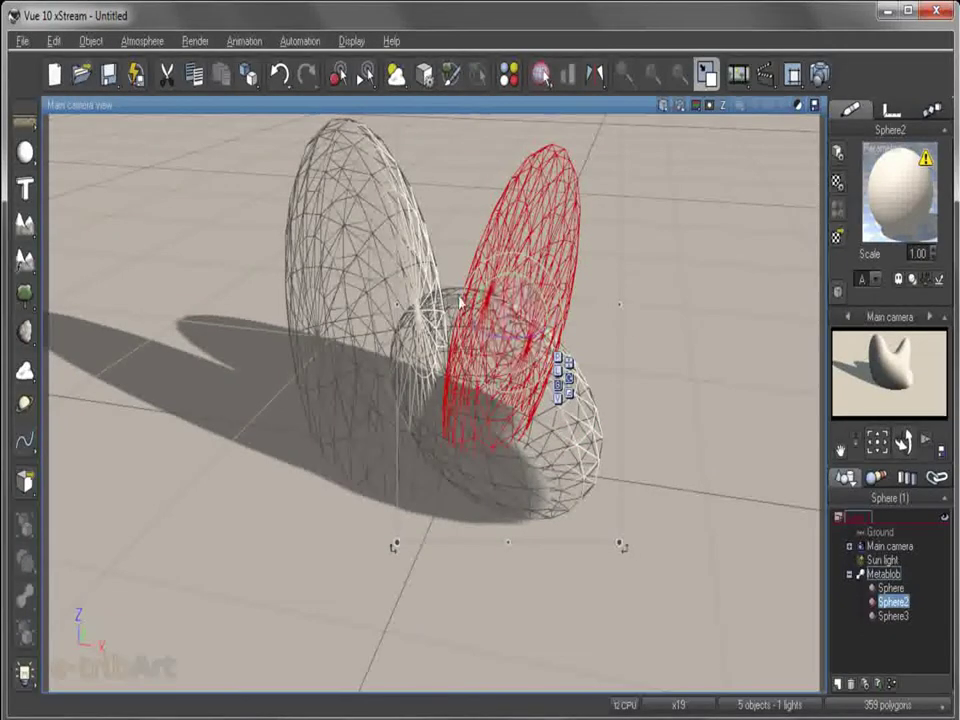
# - Add a torus primitive to the scene and raise it along the Z axis between the ellipsoids
pyautogui.click(332, 203)
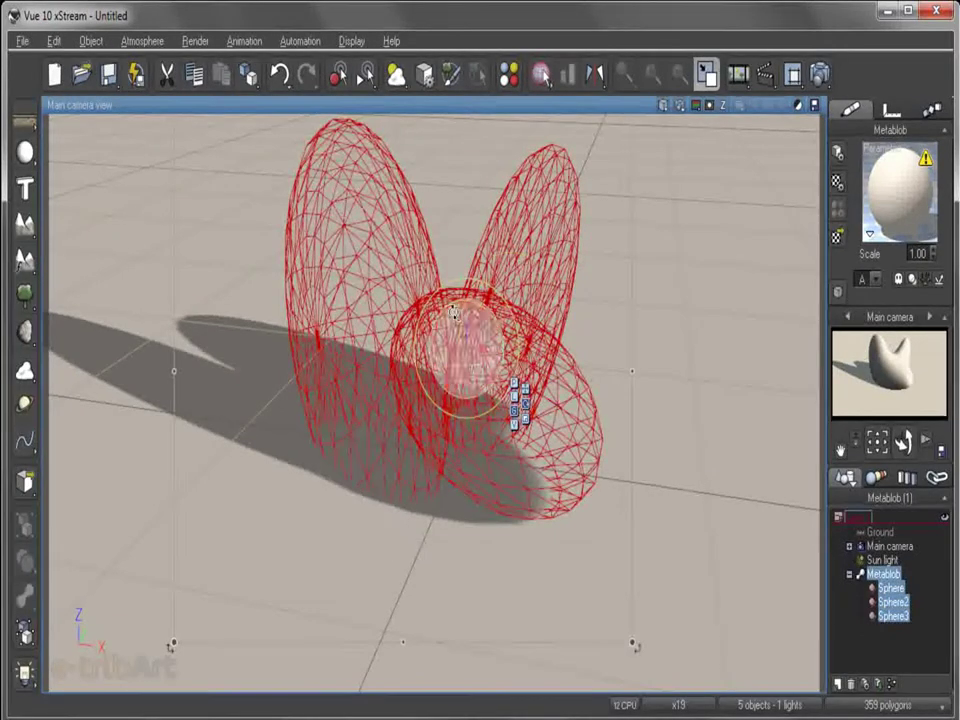
pyautogui.moveTo(451, 308); pyautogui.dragTo(453, 310)
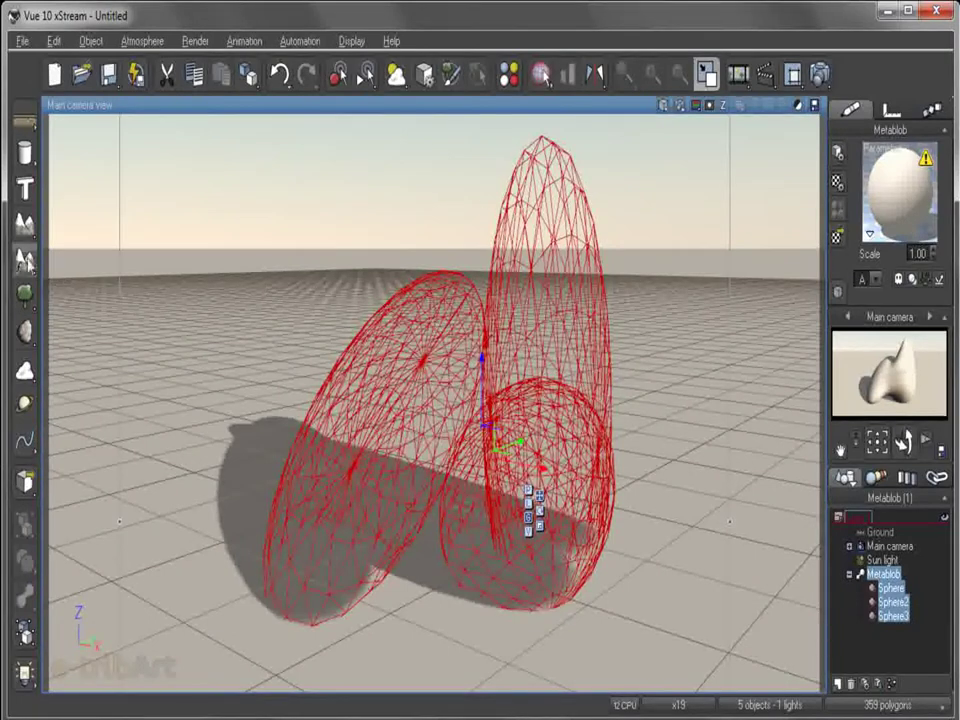
pyautogui.click(25, 153)
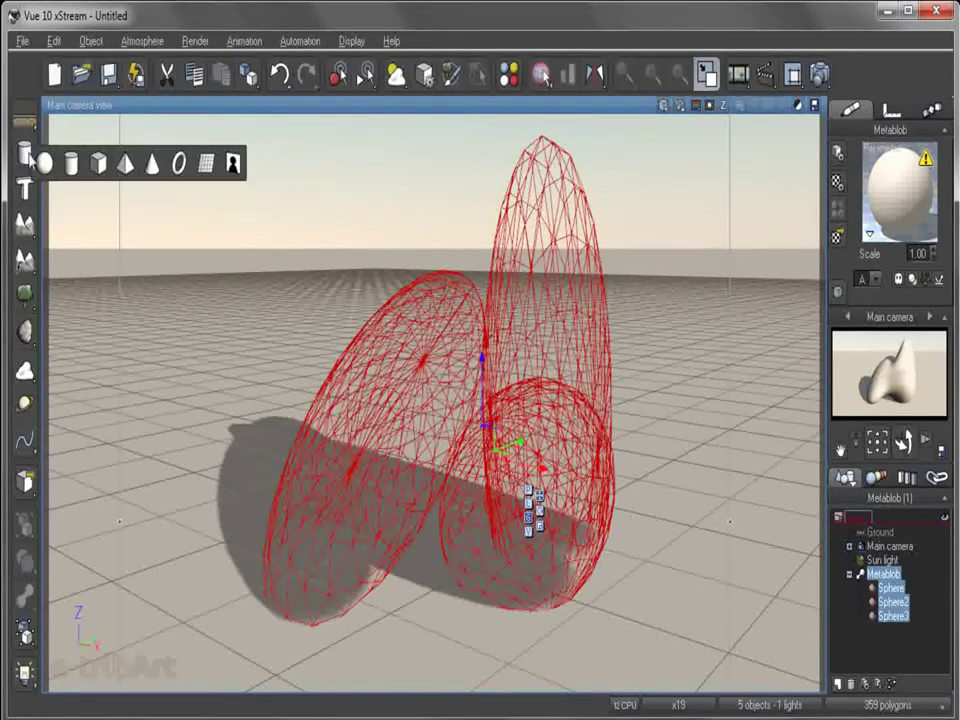
pyautogui.click(180, 163)
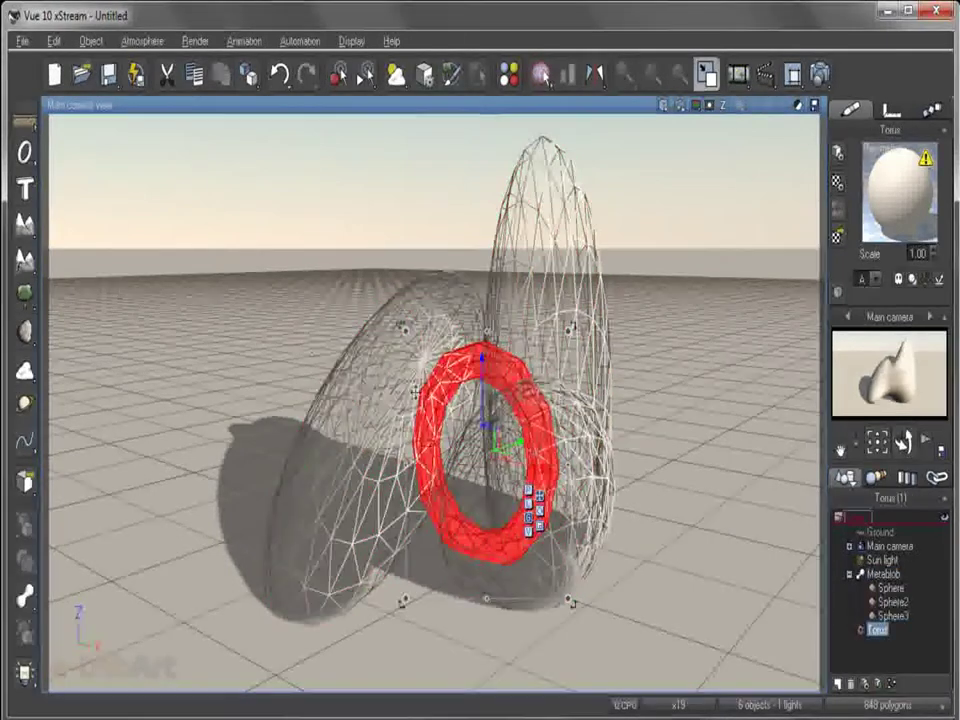
pyautogui.moveTo(484, 360); pyautogui.dragTo(467, 246)
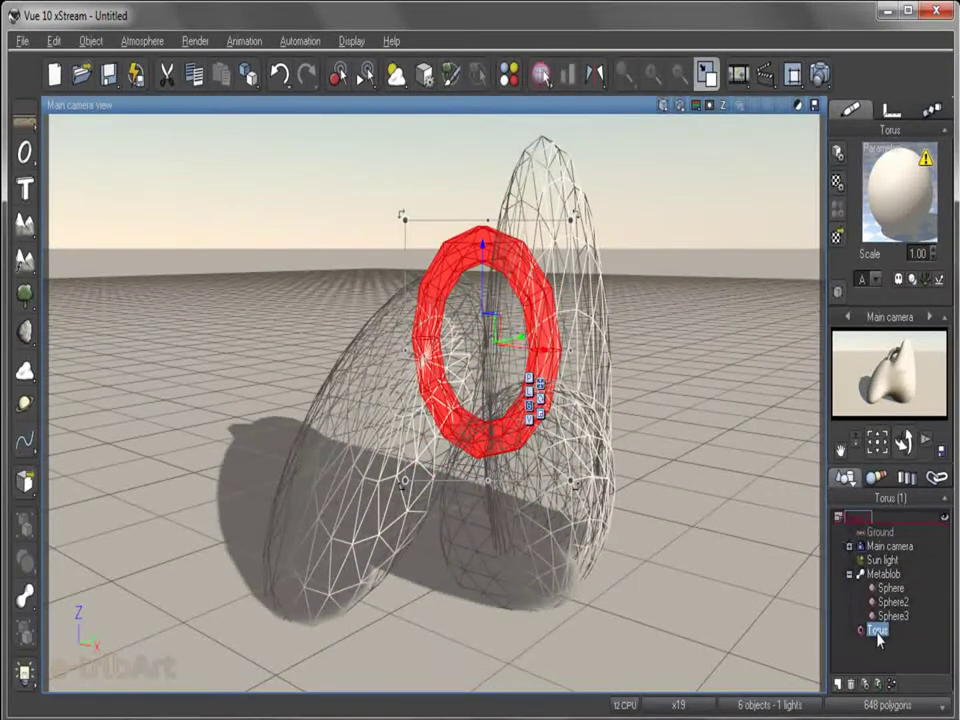
# - Set the torus thickness to 0.28 and raise the torus further along Z so its upper half clears the central ellipsoid
pyautogui.rightClick(877, 634)
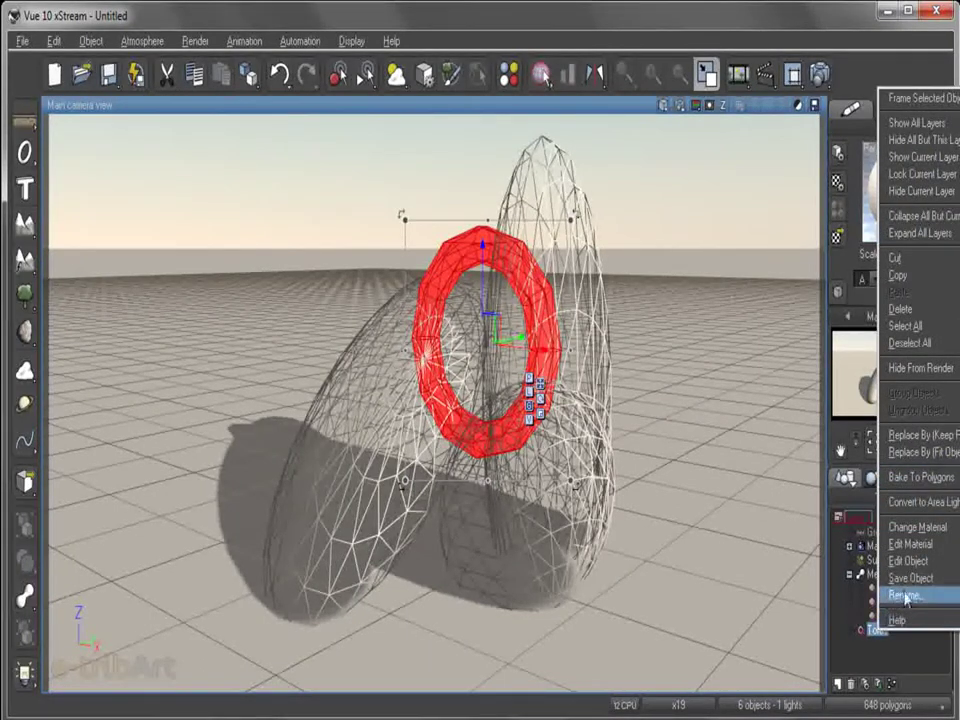
pyautogui.click(907, 561)
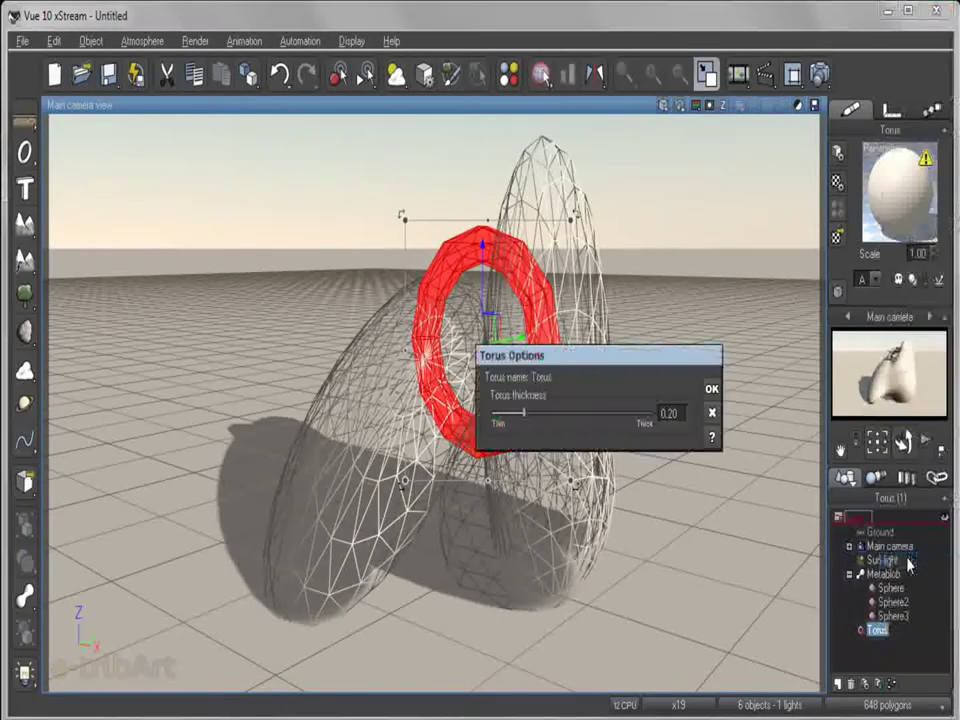
pyautogui.moveTo(523, 413); pyautogui.dragTo(551, 430)
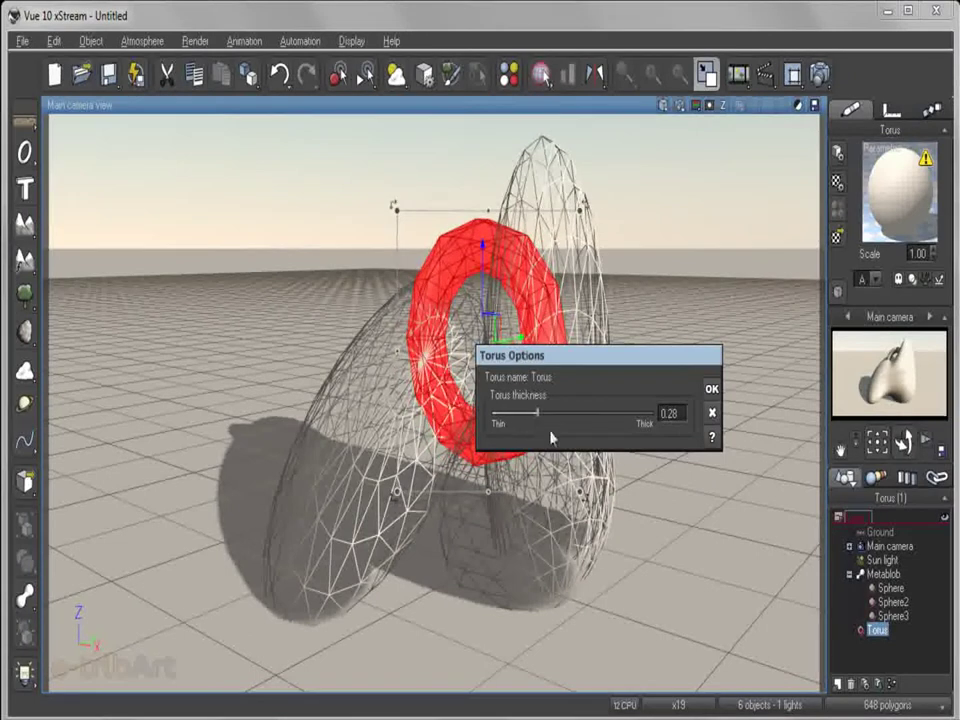
pyautogui.click(713, 391)
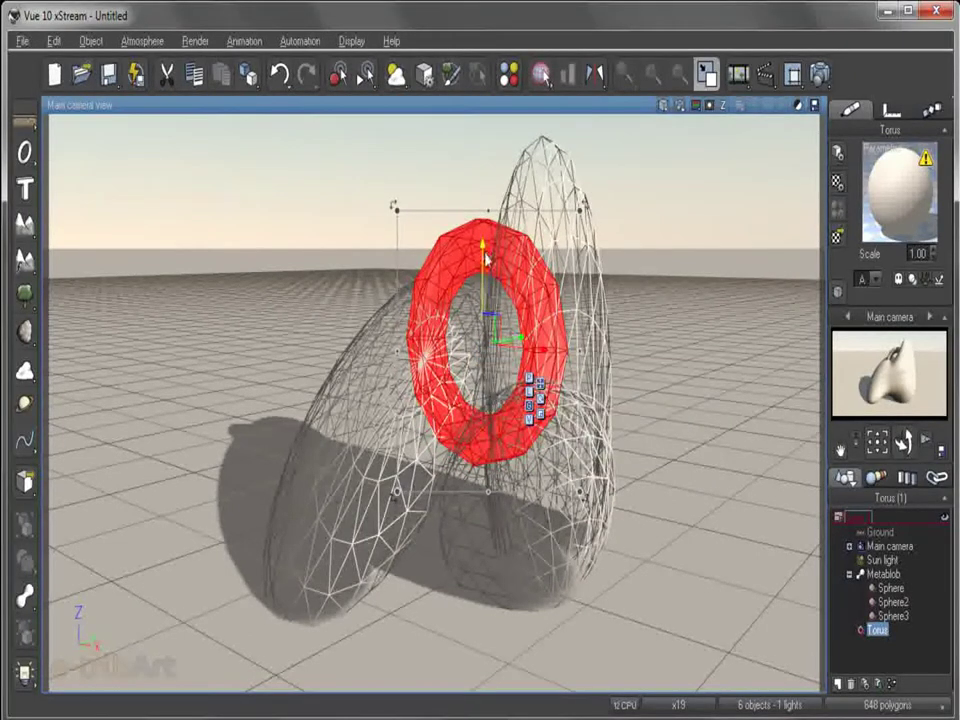
pyautogui.moveTo(482, 244); pyautogui.dragTo(483, 206)
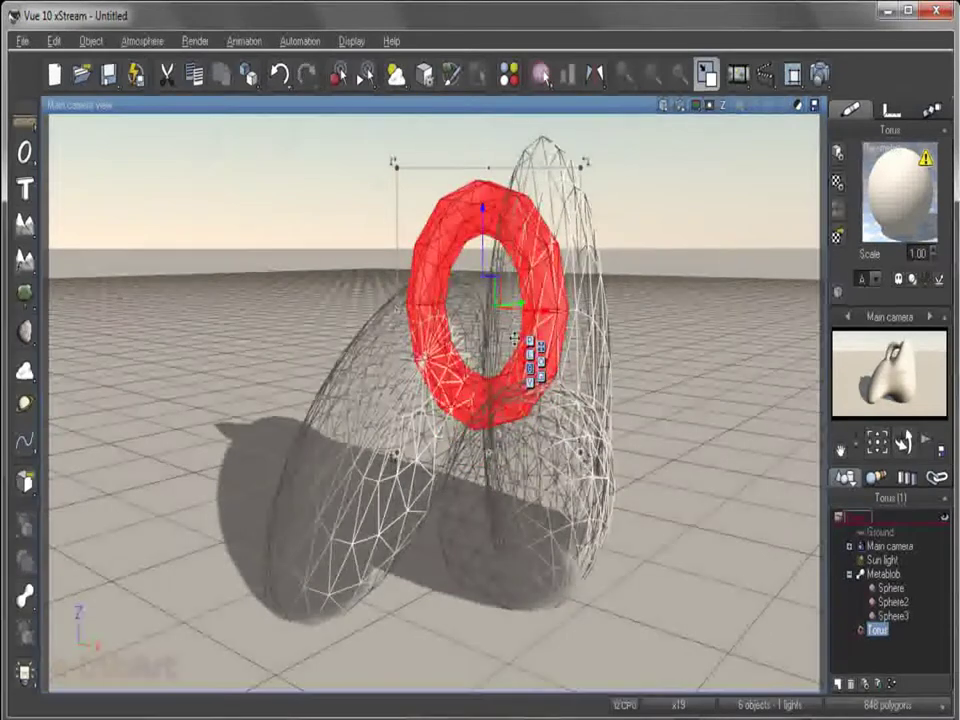
pyautogui.moveTo(488, 289); pyautogui.dragTo(488, 196)
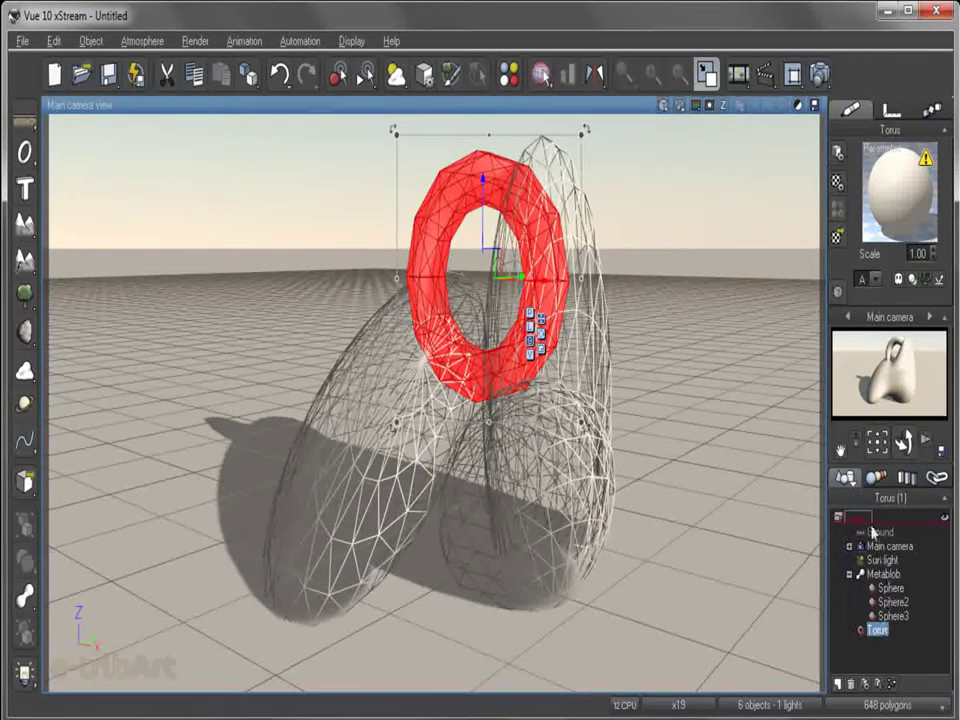
# - Put the Torus into the Metablob as a component alongside the three spheres
pyautogui.click(883, 636)
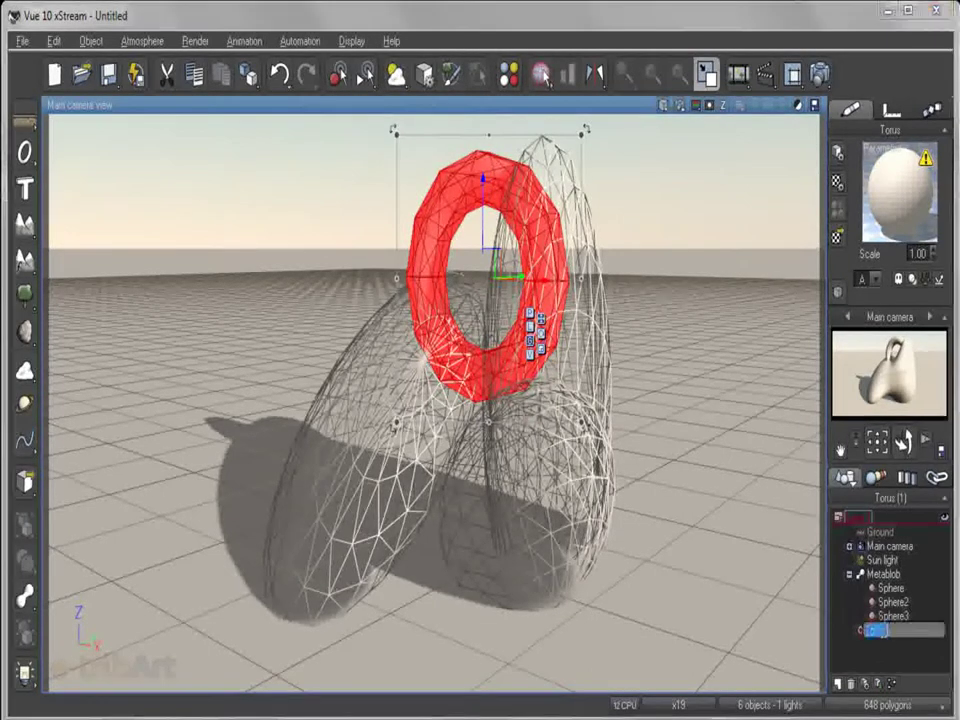
pyautogui.click(880, 645)
pyautogui.click(878, 632)
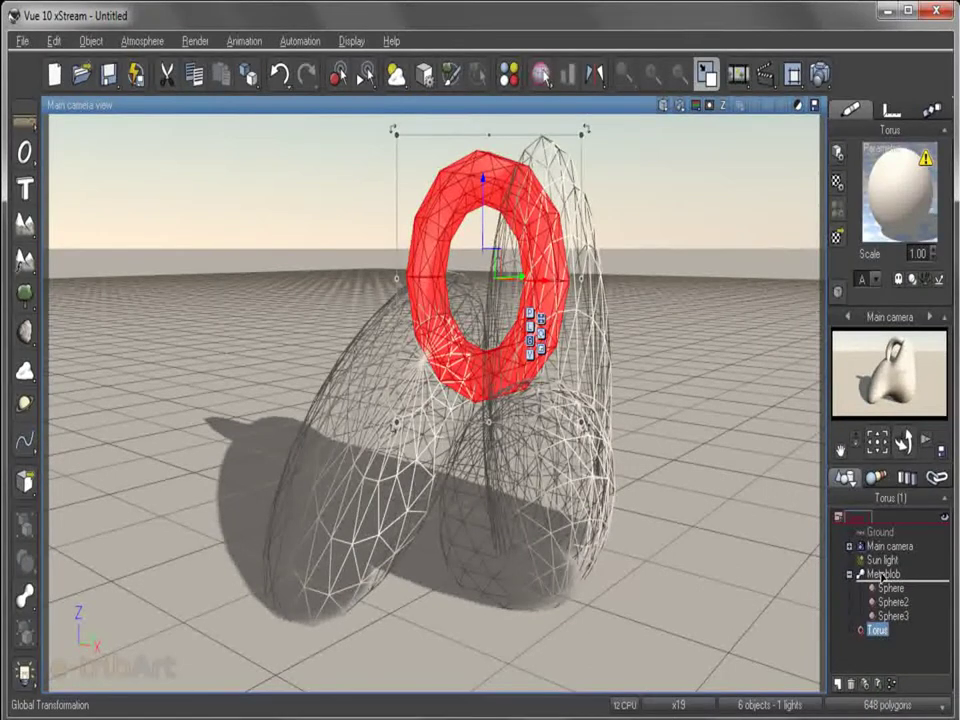
pyautogui.moveTo(868, 576); pyautogui.dragTo(880, 579)
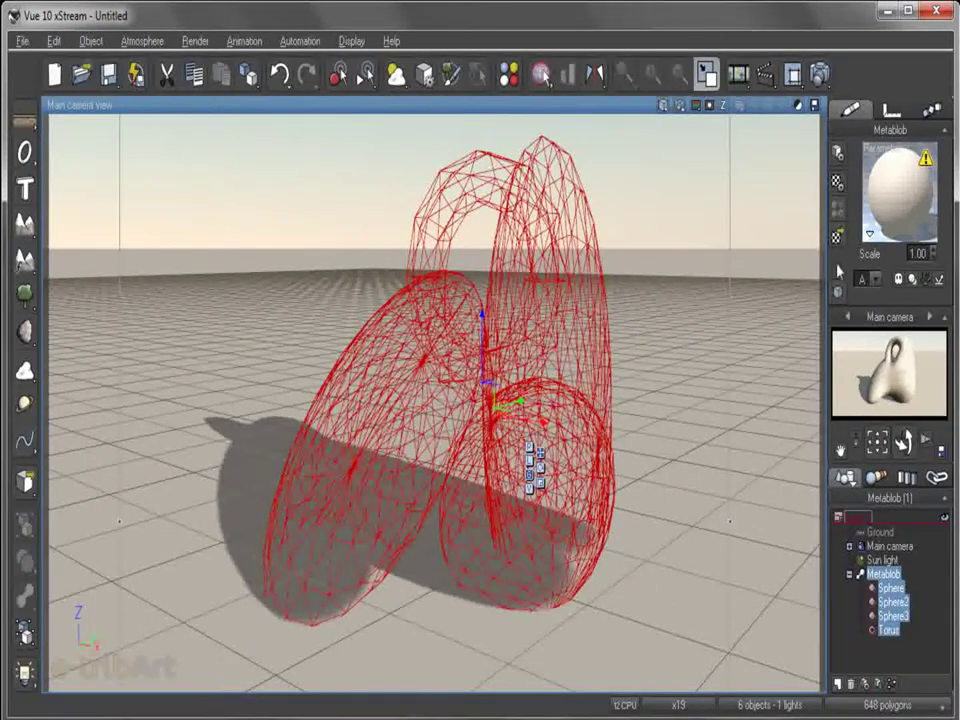
# - Render the Metablob with its torus in the main camera view, stack the render and accept the post render options
pyautogui.click(676, 106)
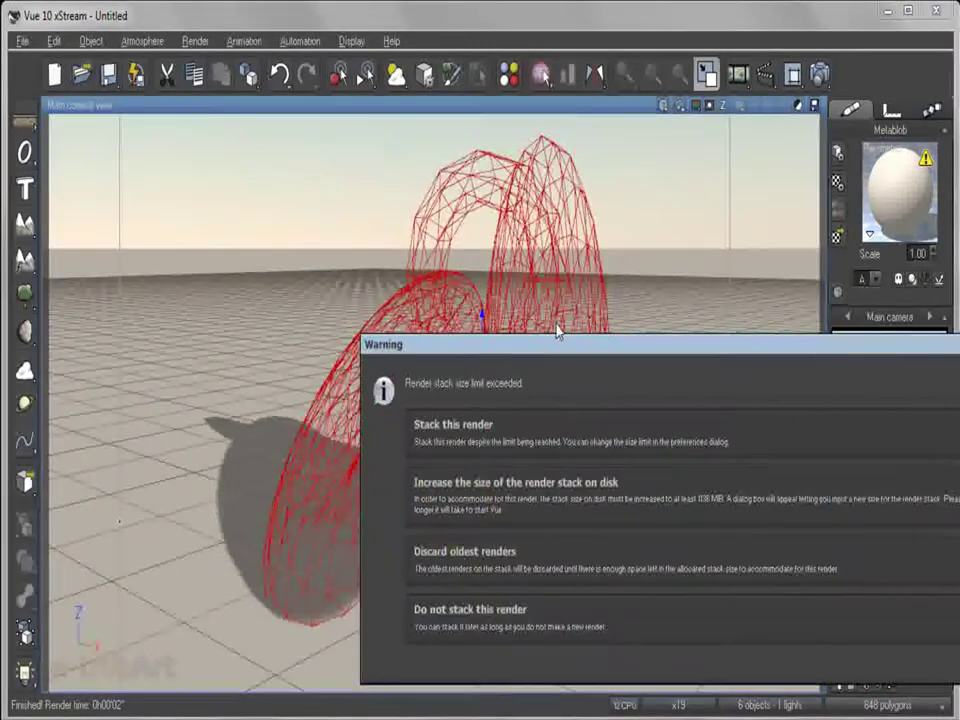
pyautogui.click(549, 435)
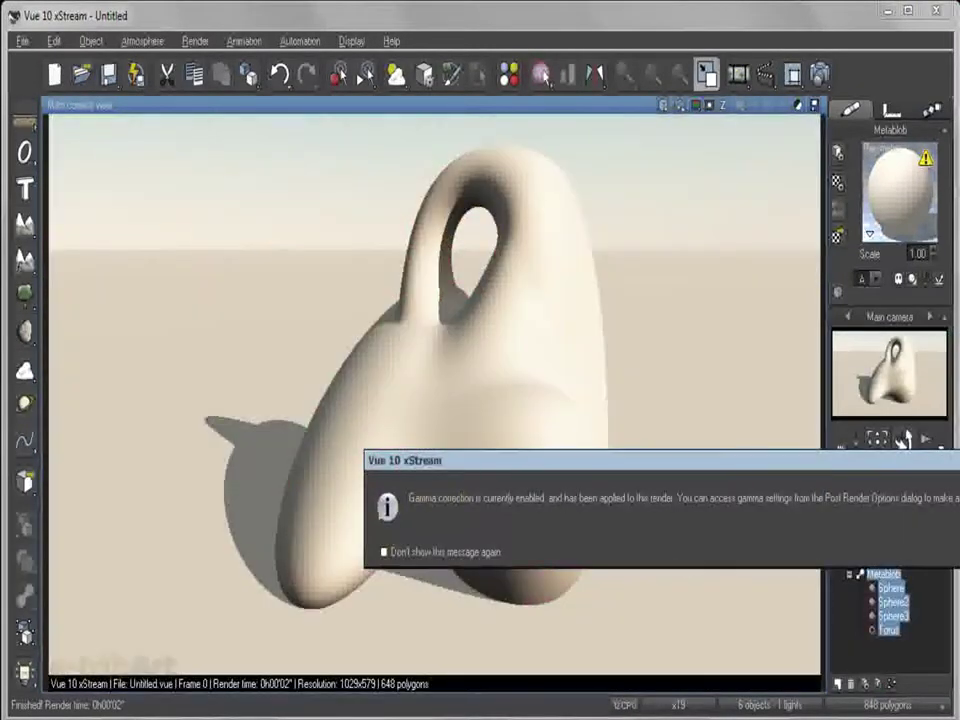
pyautogui.click(955, 553)
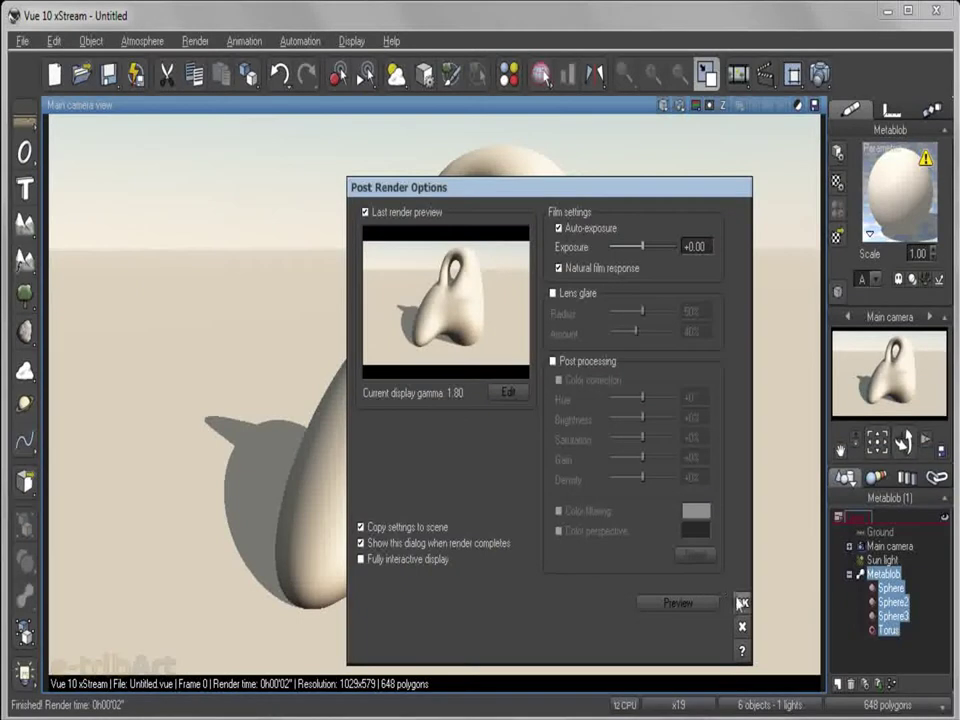
pyautogui.press('Return')
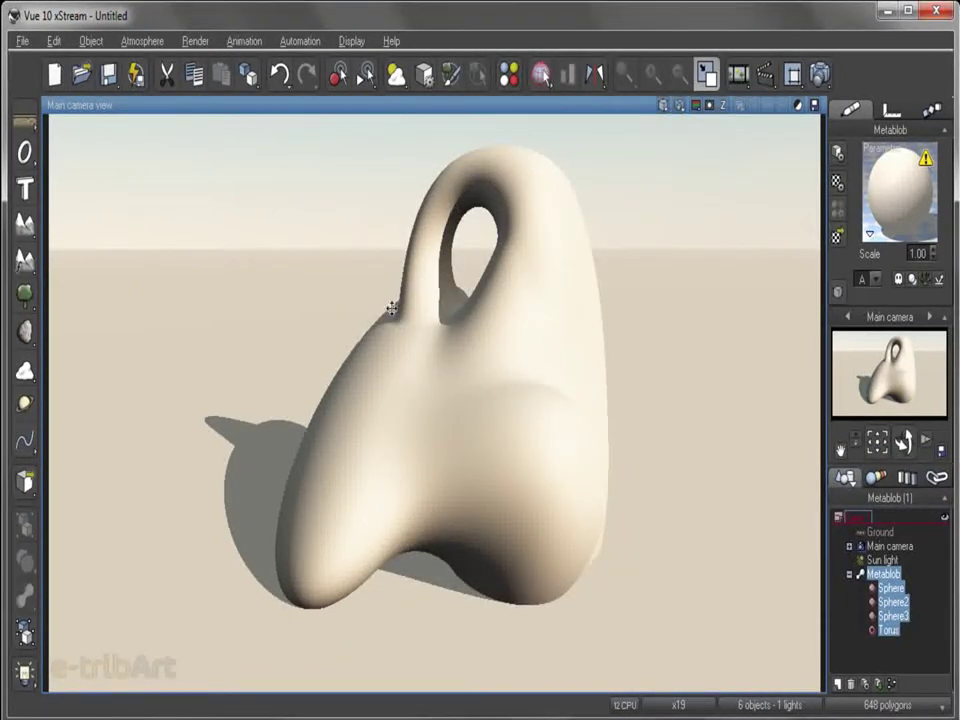
# - Highlight the Metablob's components one by one, from Torus up to Sphere, and select the whole Metablob
pyautogui.click(887, 631)
pyautogui.click(890, 616)
pyautogui.click(884, 602)
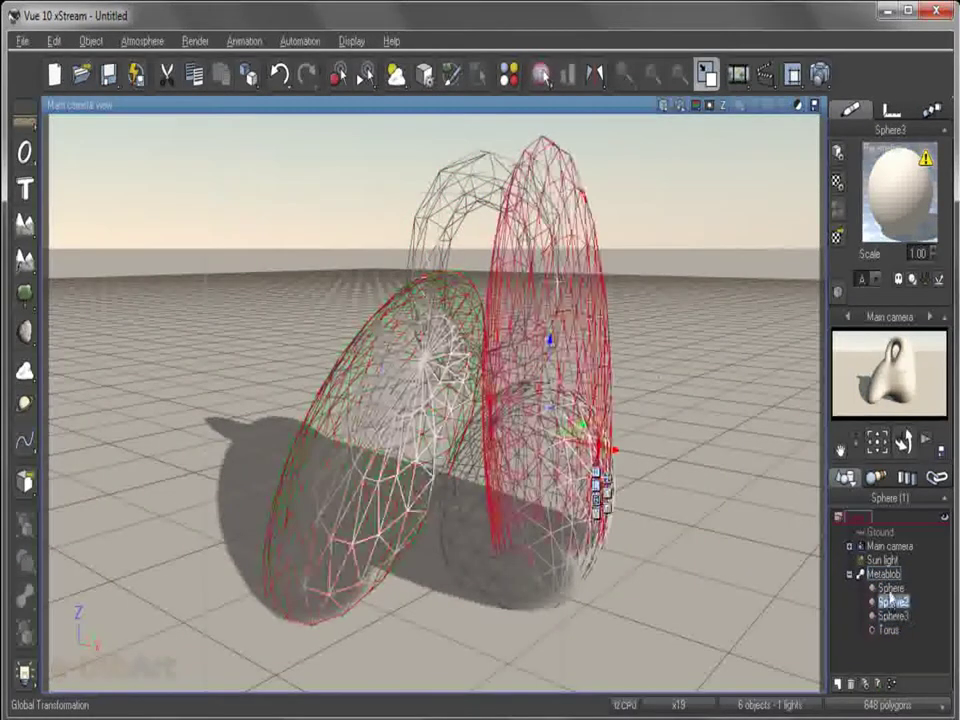
pyautogui.click(888, 589)
pyautogui.click(883, 574)
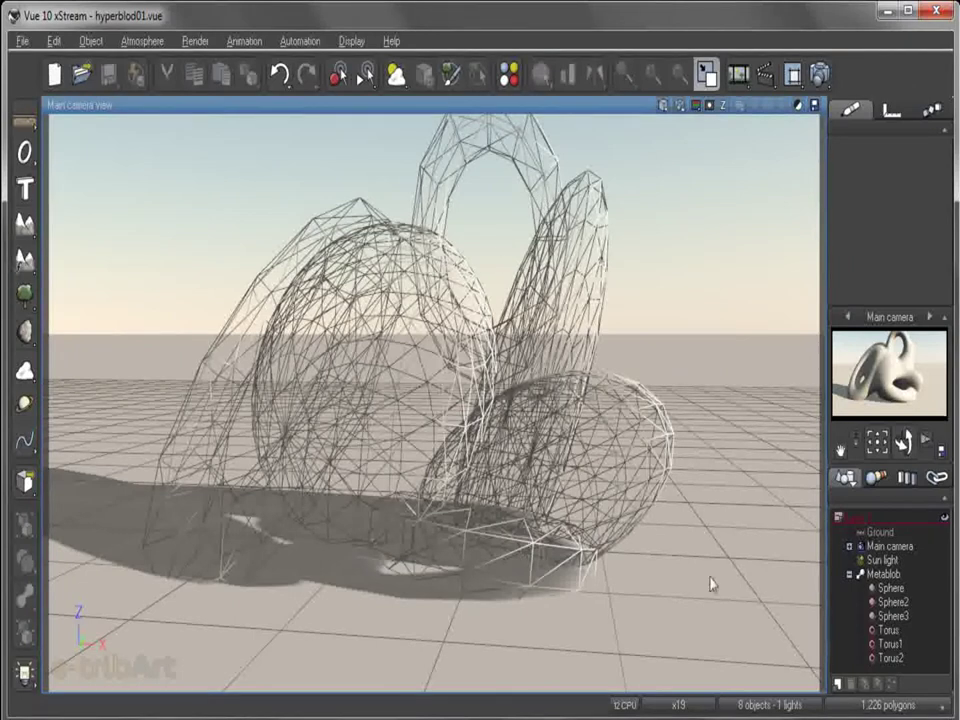
# - Highlight Torus2, Torus1 and Torus in turn, the whole Metablob and its Sphere component to identify them in the camera view
pyautogui.click(889, 658)
pyautogui.click(889, 644)
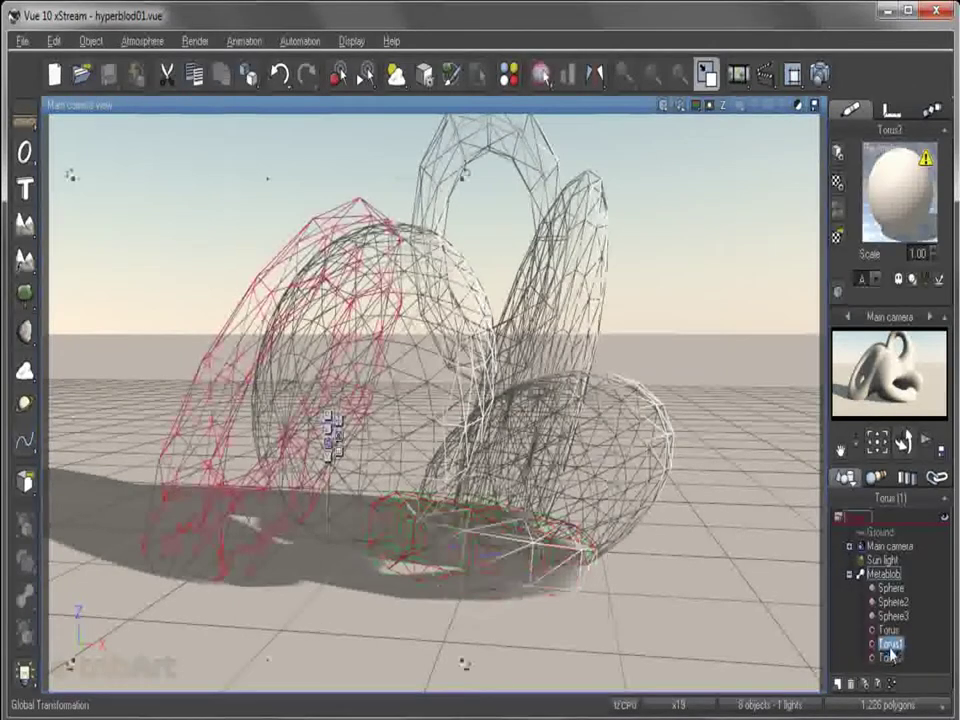
pyautogui.click(889, 630)
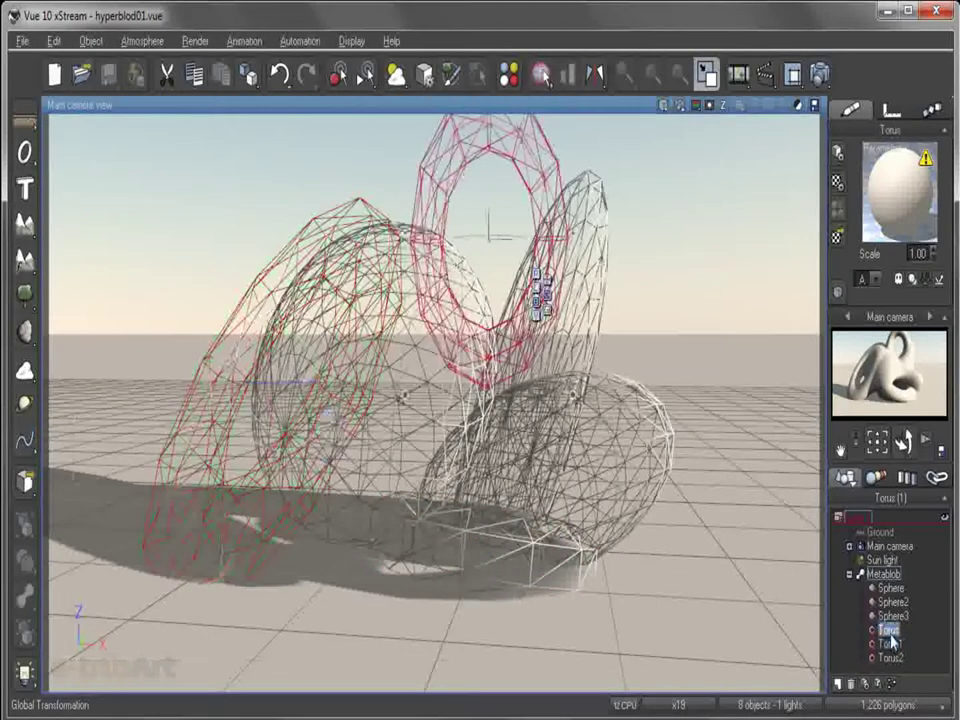
pyautogui.click(882, 576)
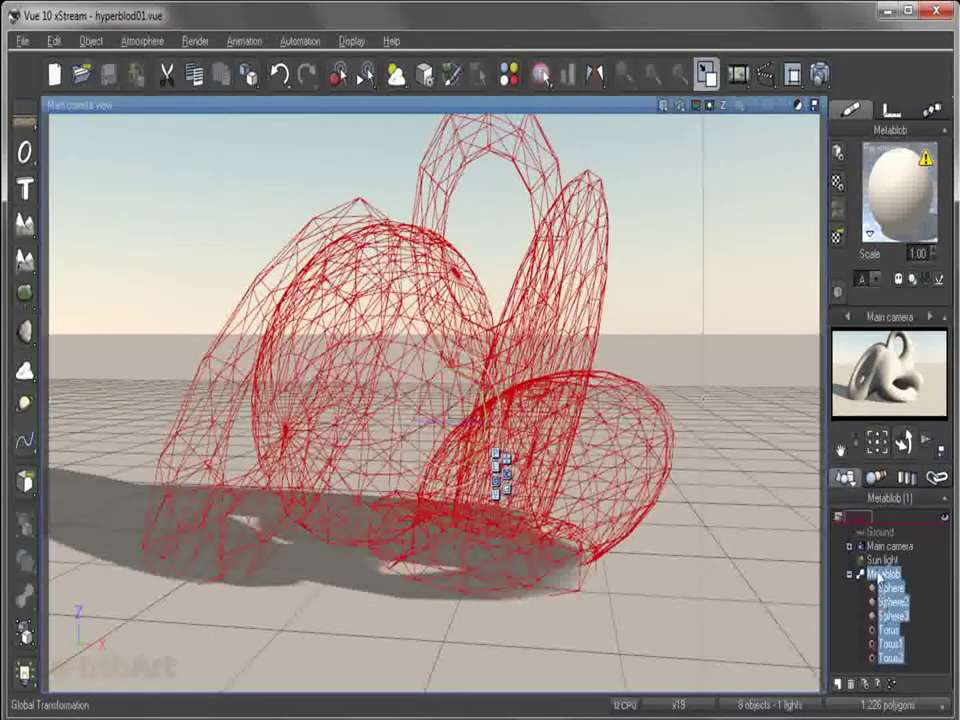
pyautogui.rightClick(872, 380)
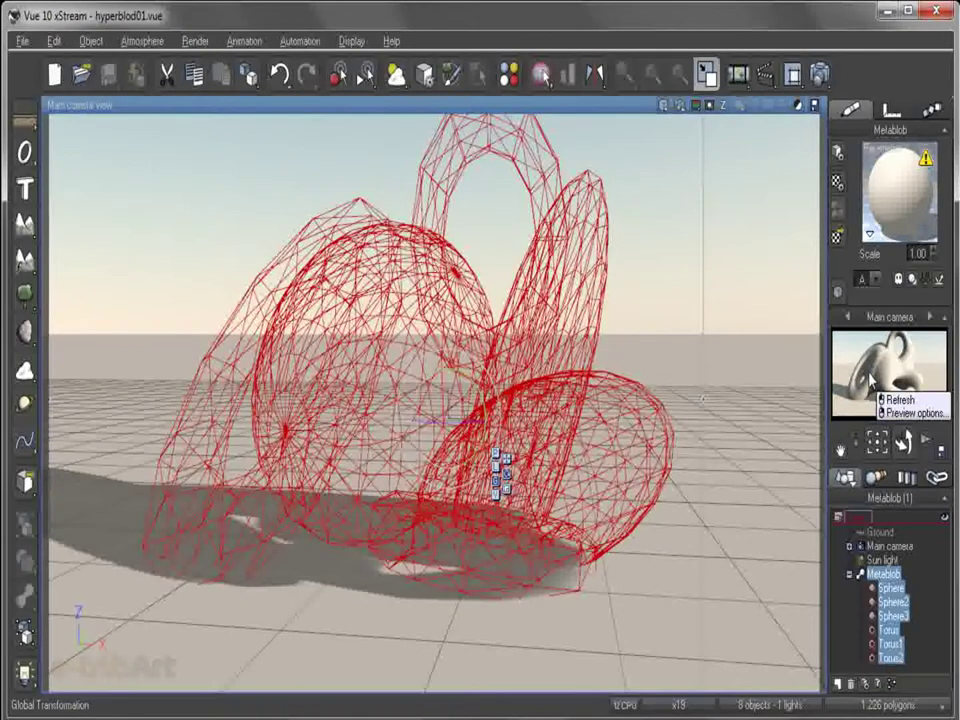
pyautogui.press('Escape')
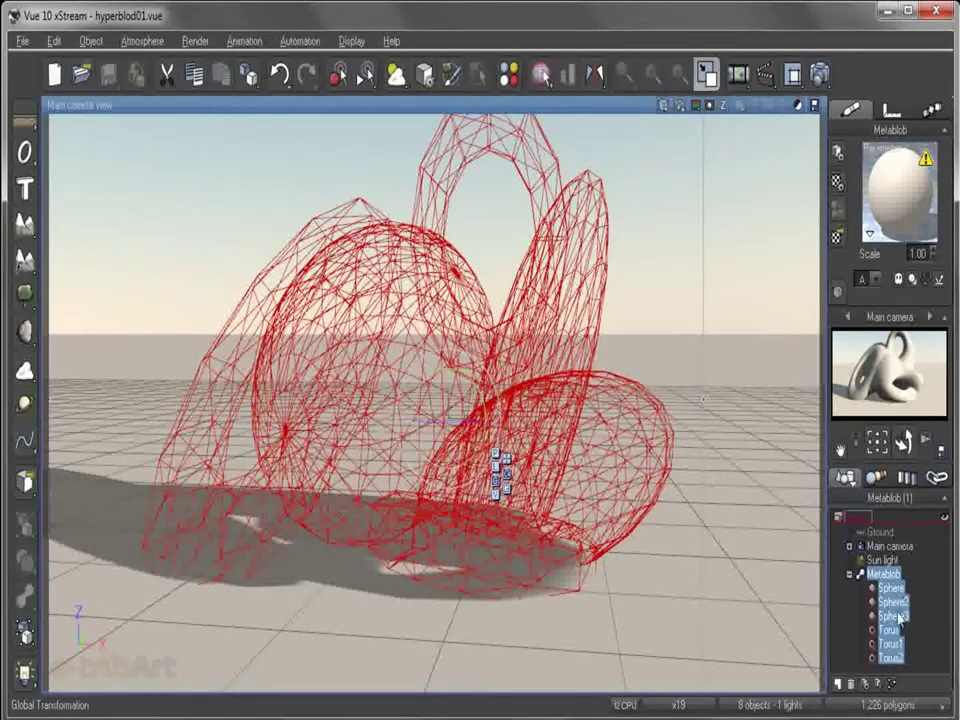
pyautogui.click(890, 588)
# - Set the torus thickness of the Metablob component Torus2 to 0.41, keeping its envelope distance and intensity
pyautogui.click(889, 659)
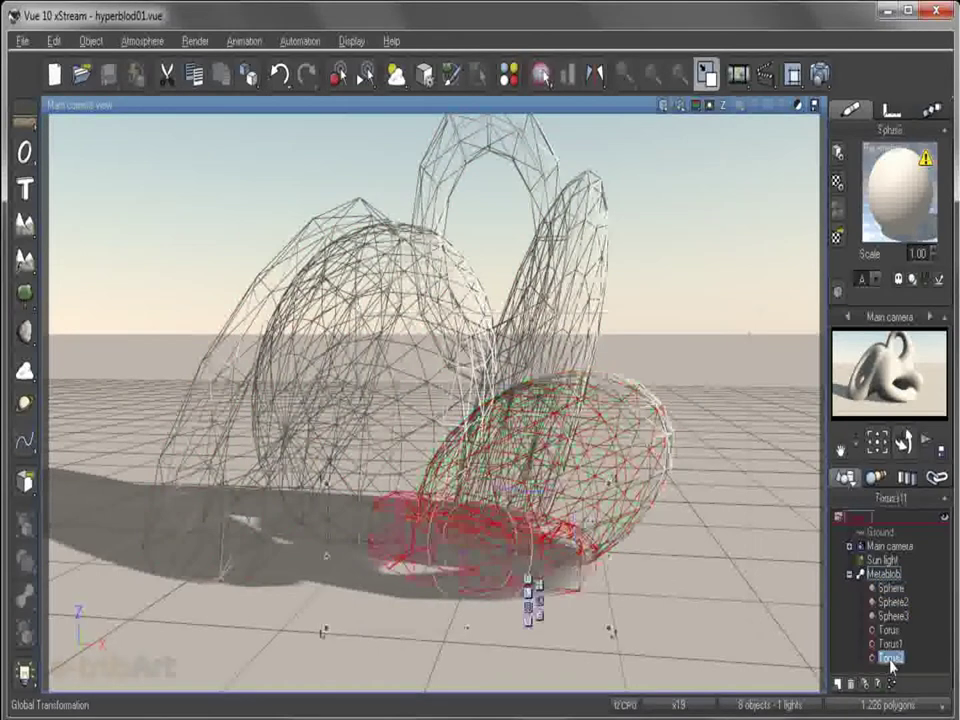
pyautogui.rightClick(893, 660)
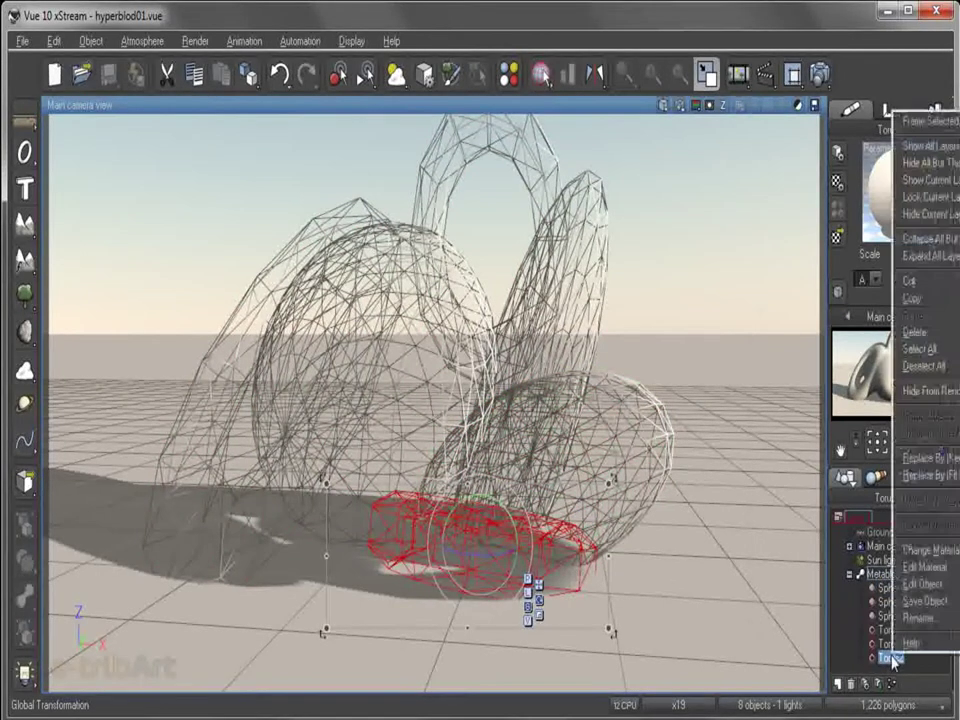
pyautogui.click(921, 591)
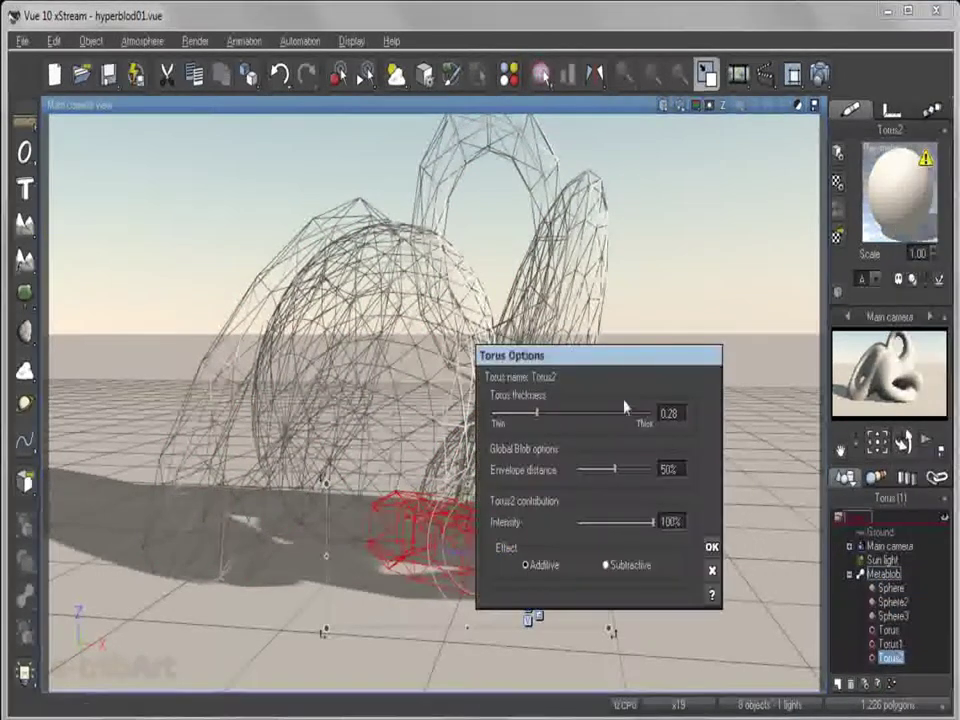
pyautogui.moveTo(613, 366); pyautogui.dragTo(604, 206)
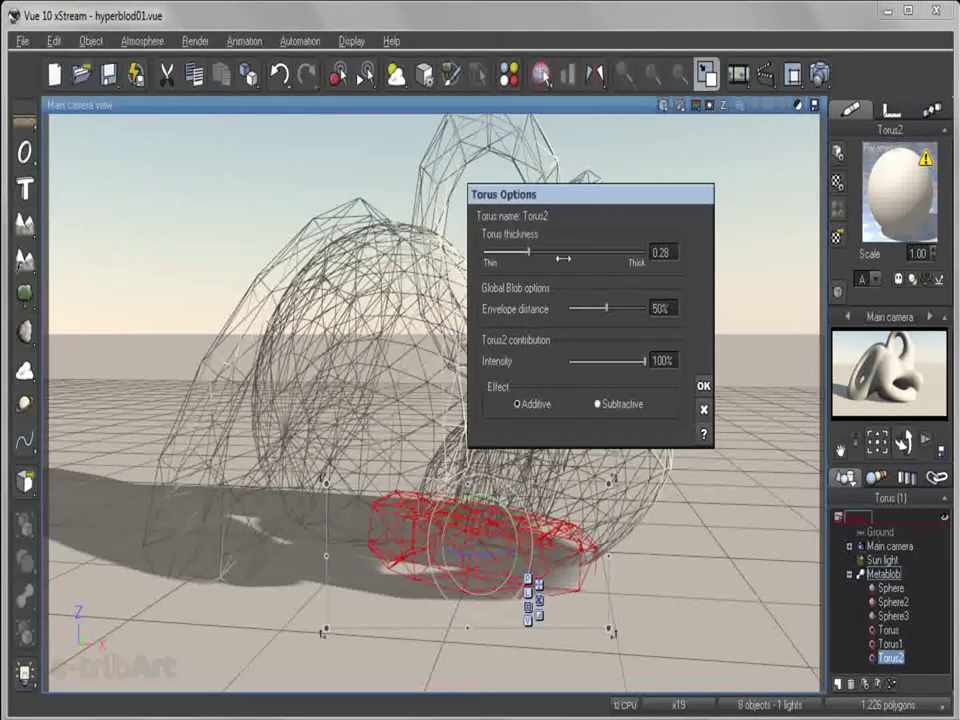
pyautogui.moveTo(529, 253); pyautogui.dragTo(554, 253)
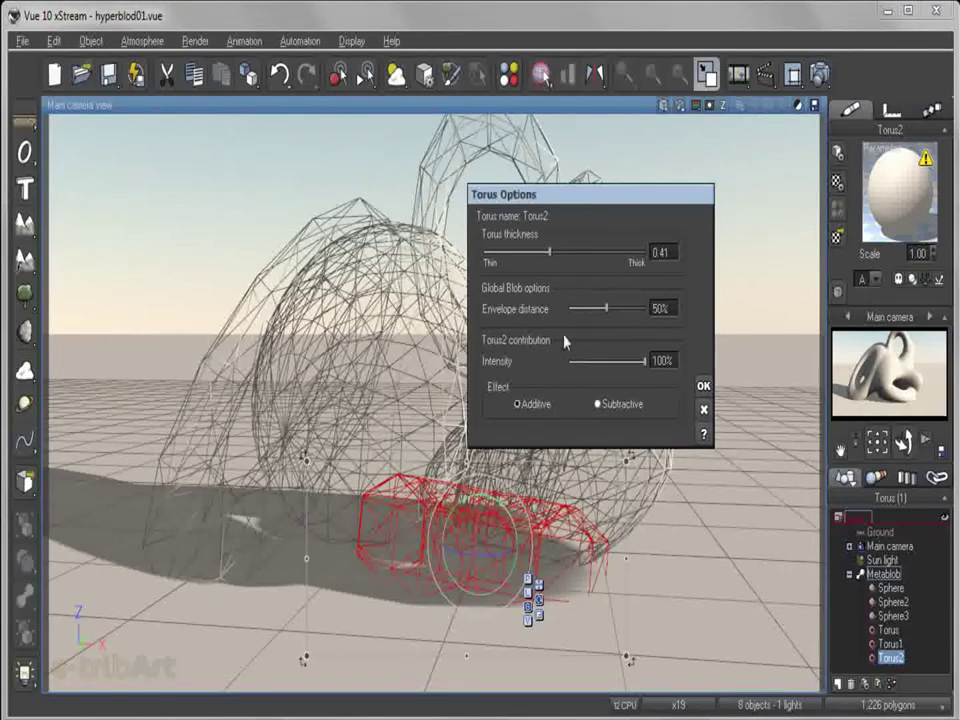
pyautogui.moveTo(555, 207); pyautogui.dragTo(640, 150)
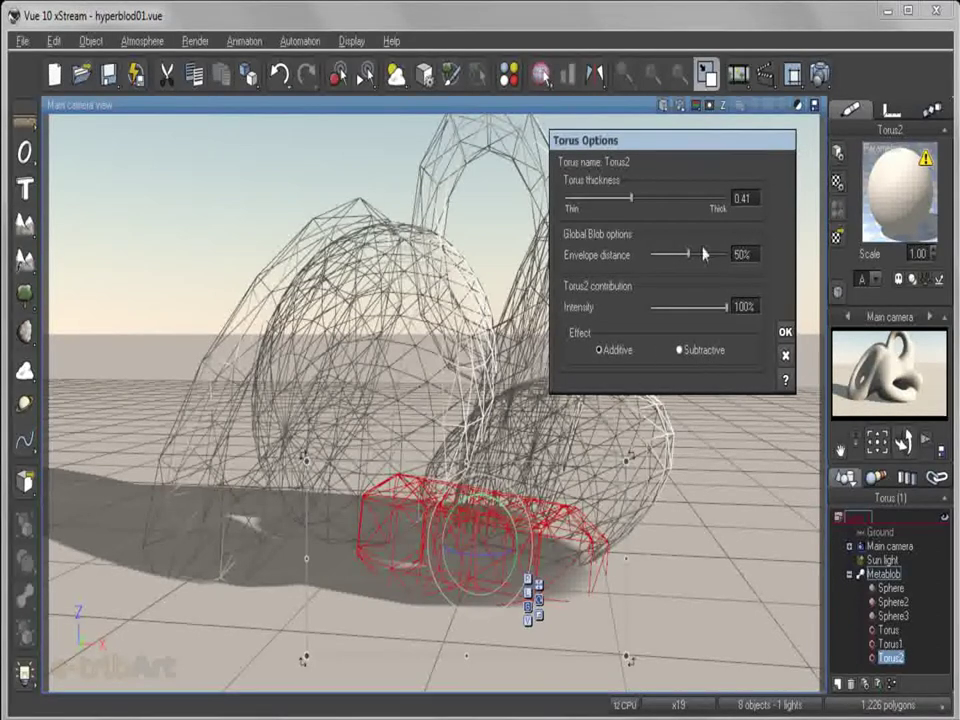
pyautogui.moveTo(685, 148); pyautogui.dragTo(660, 180)
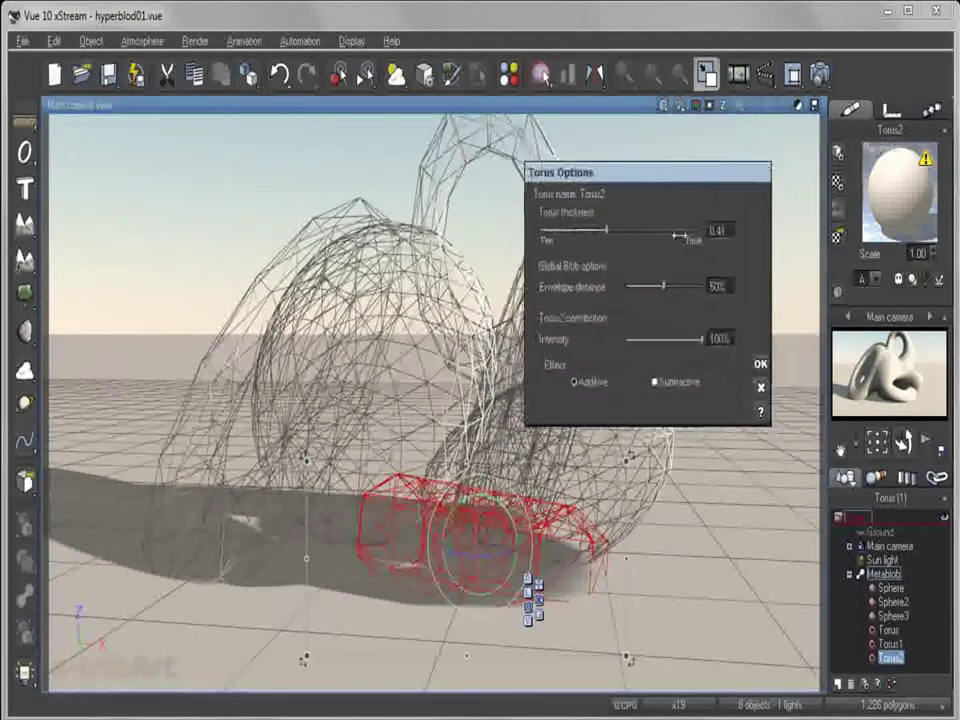
pyautogui.click(759, 366)
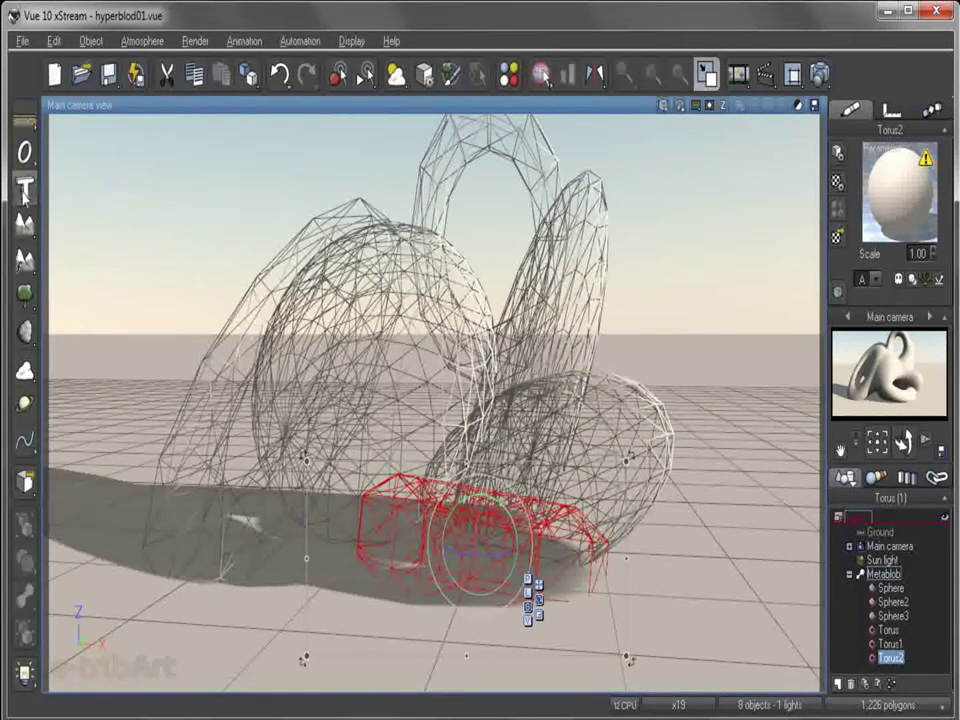
# - Add a new sphere, raise it along Z above the ground and move it sideways in front of the large ellipsoid
pyautogui.moveTo(24, 152); pyautogui.dragTo(47, 166)
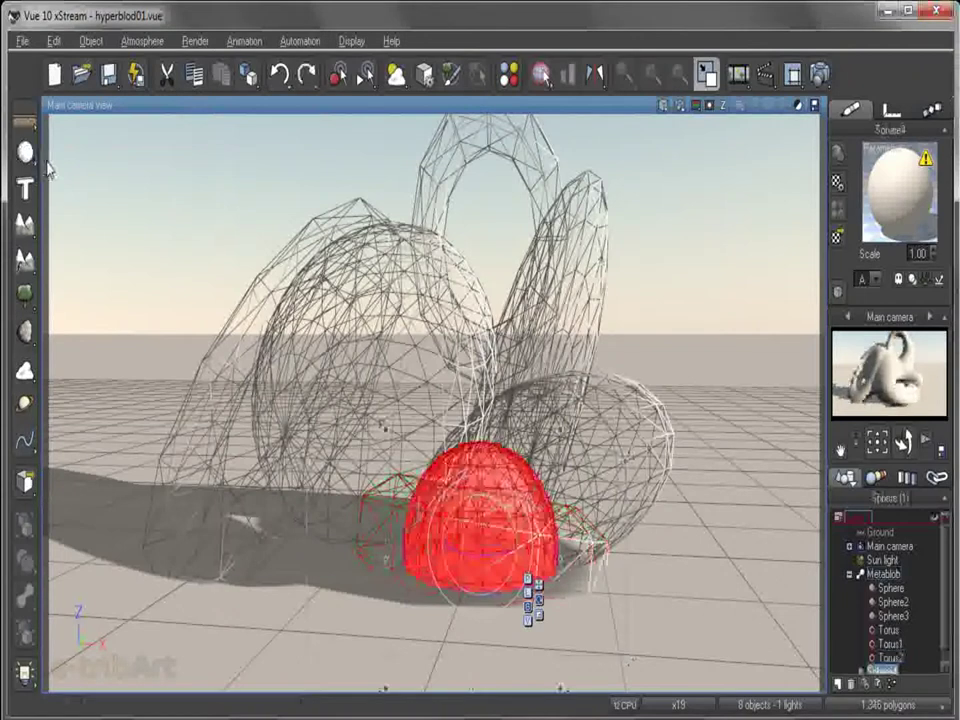
pyautogui.click(539, 585)
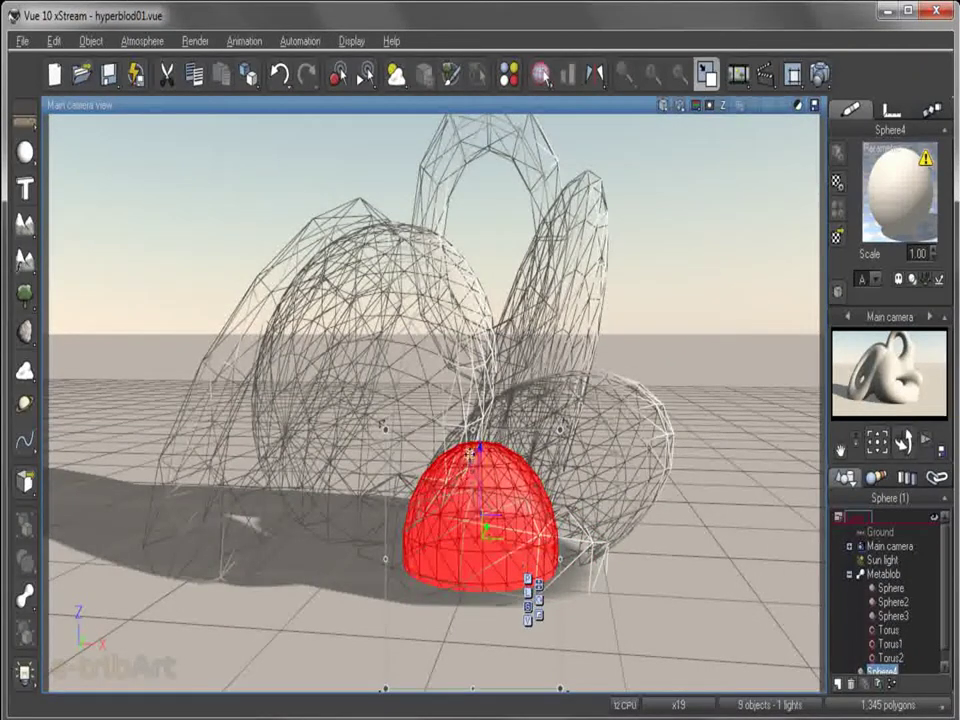
pyautogui.moveTo(479, 450); pyautogui.dragTo(488, 355)
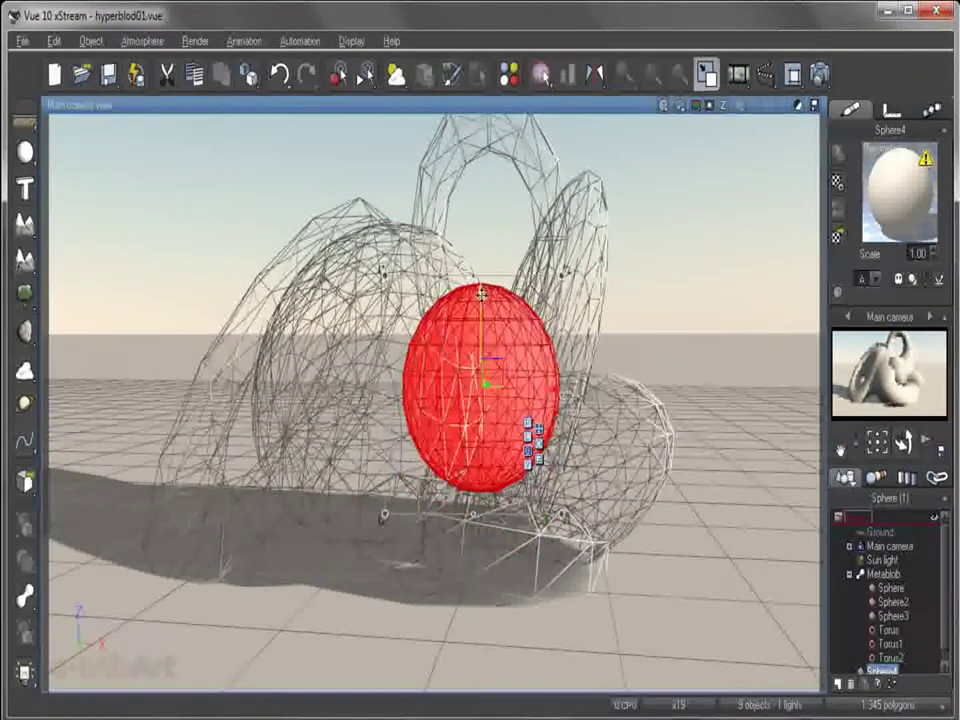
pyautogui.moveTo(553, 393); pyautogui.dragTo(457, 381)
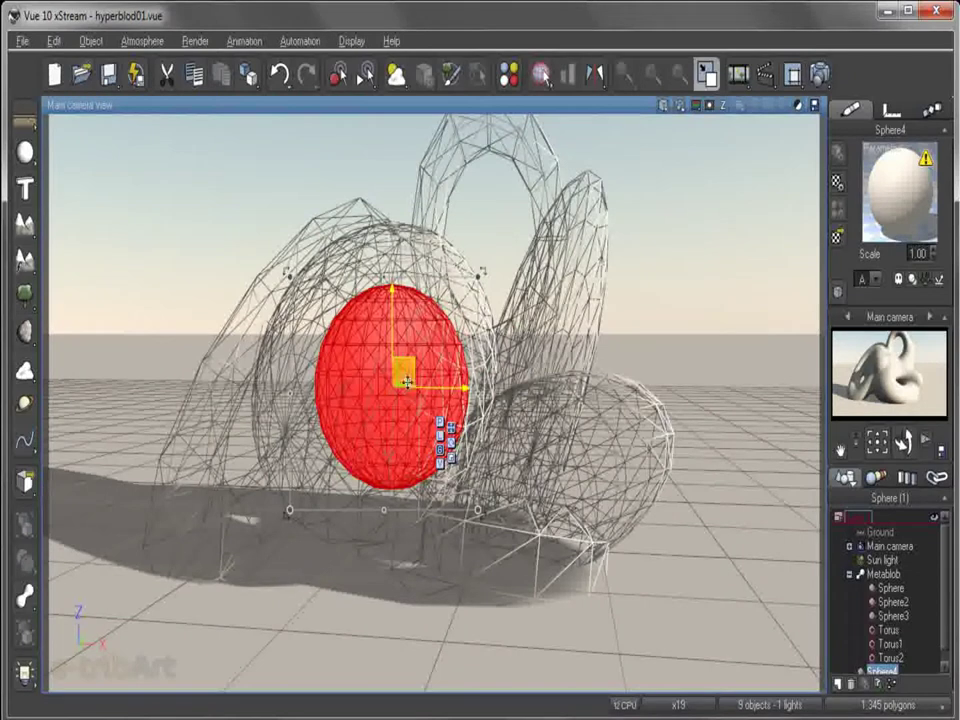
# - Shift the new sphere along Y so it overlaps the large ellipsoid, and enlarge the main camera preview
pyautogui.moveTo(904, 446); pyautogui.dragTo(903, 441)
pyautogui.moveTo(430, 370); pyautogui.dragTo(418, 377)
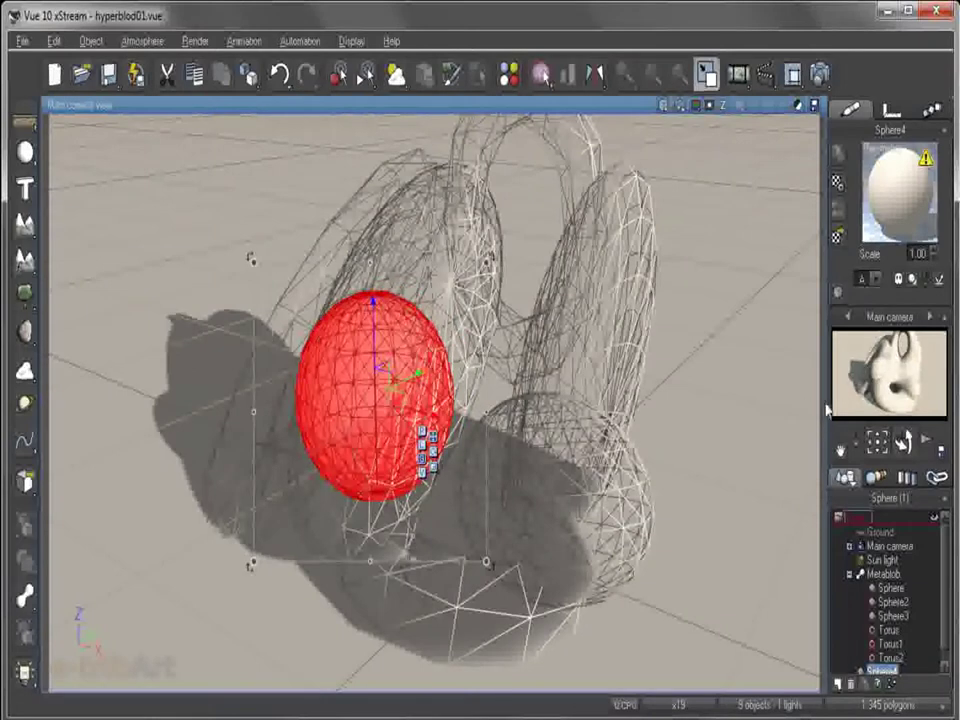
pyautogui.moveTo(826, 403); pyautogui.dragTo(774, 401)
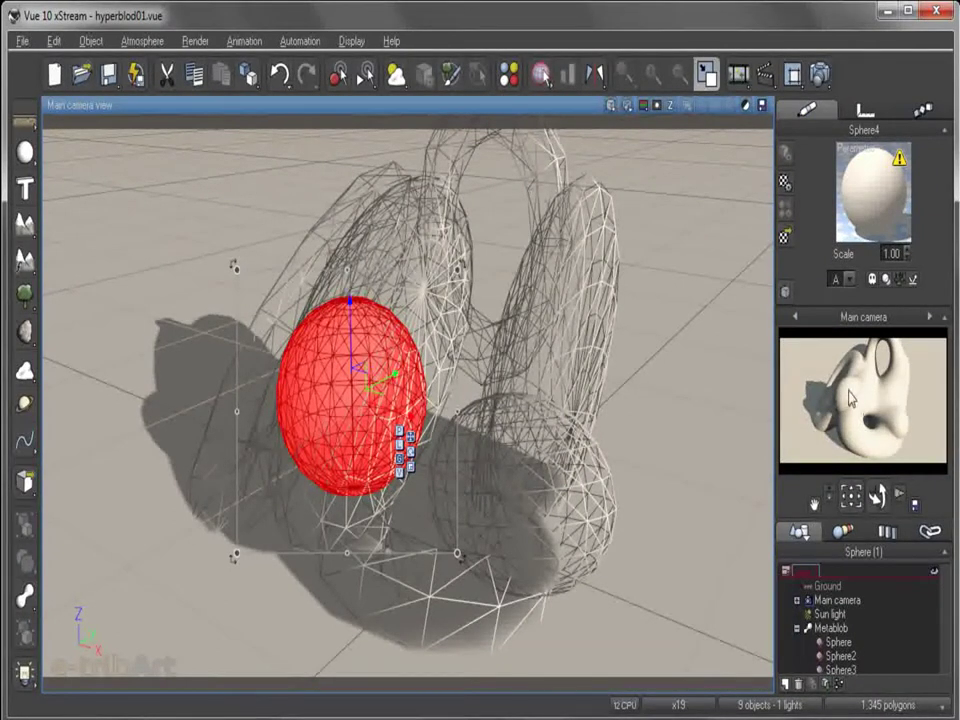
pyautogui.moveTo(395, 372)
pyautogui.mouseDown()
pyautogui.moveTo(409, 369)
pyautogui.moveTo(401, 370)
pyautogui.mouseUp()
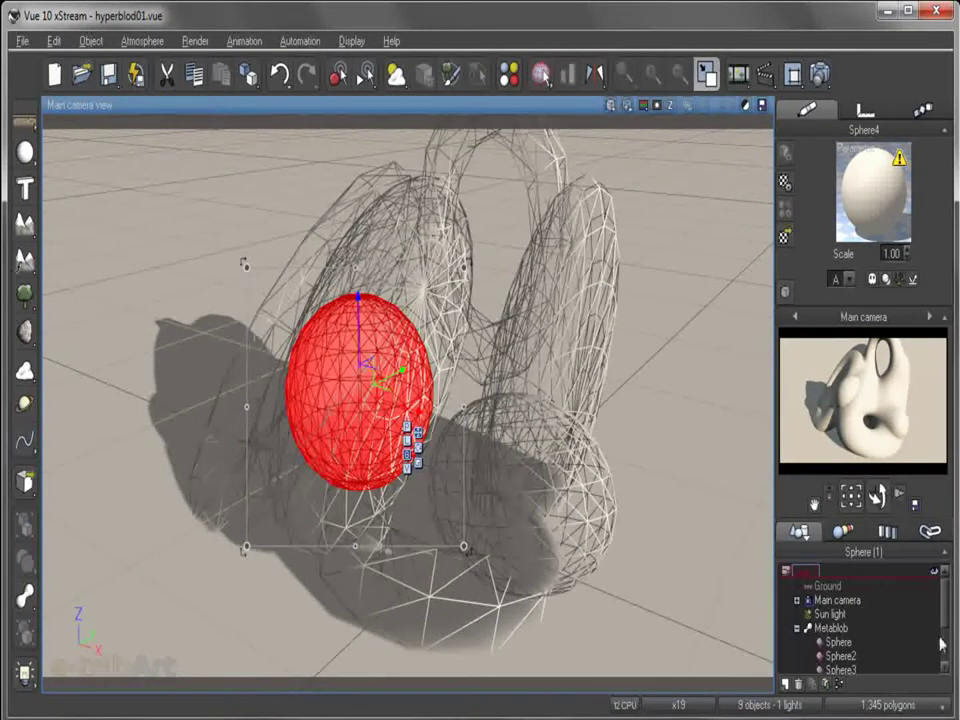
# - Put Sphere4 into the Metablob as a component and refresh the main camera preview
pyautogui.scroll(-3, 940, 645)
pyautogui.moveTo(943, 650); pyautogui.dragTo(943, 645)
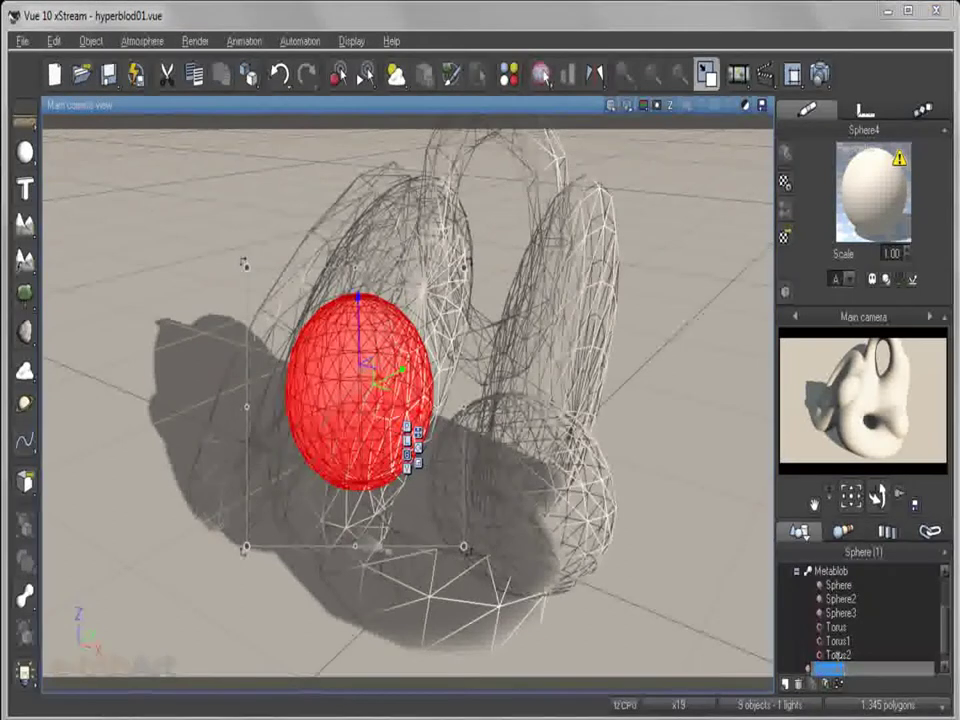
pyautogui.click(882, 652)
pyautogui.moveTo(836, 668); pyautogui.dragTo(834, 576)
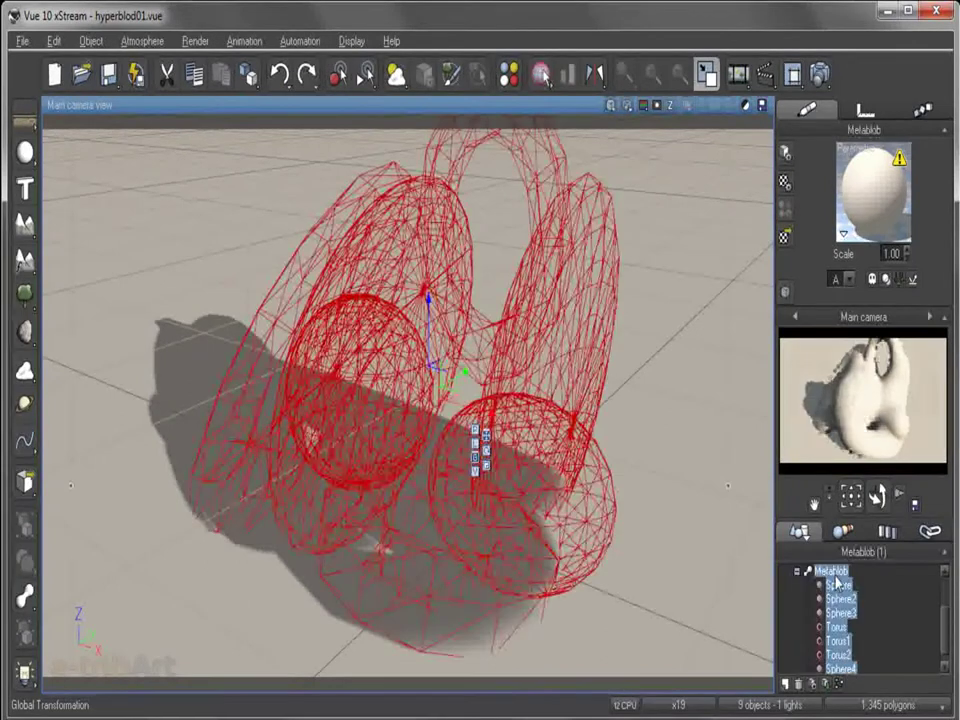
pyautogui.rightClick(852, 399)
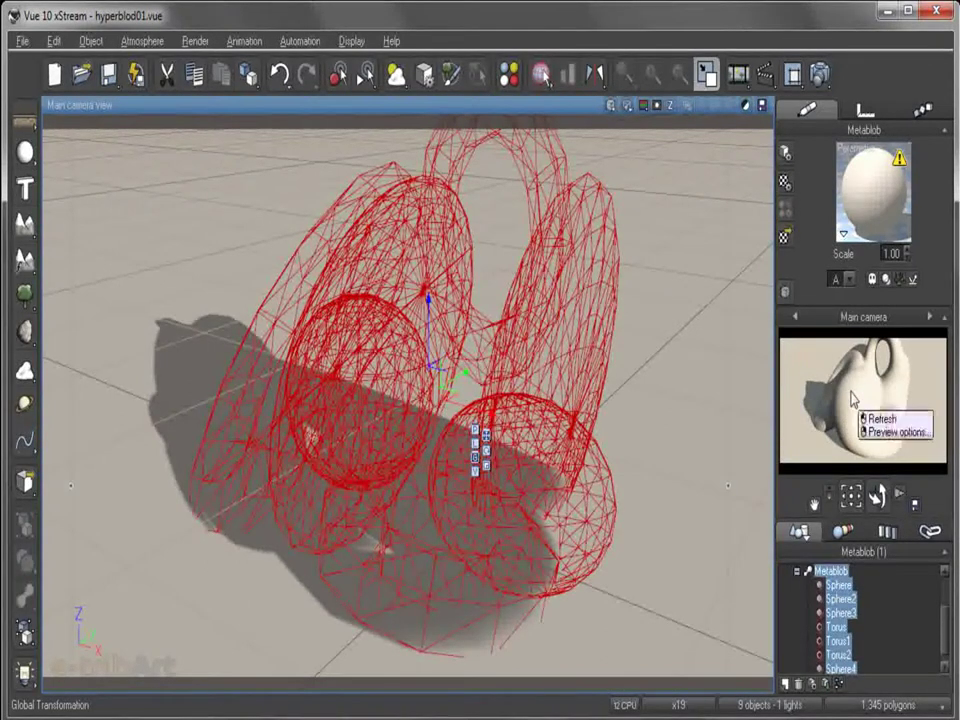
pyautogui.click(880, 418)
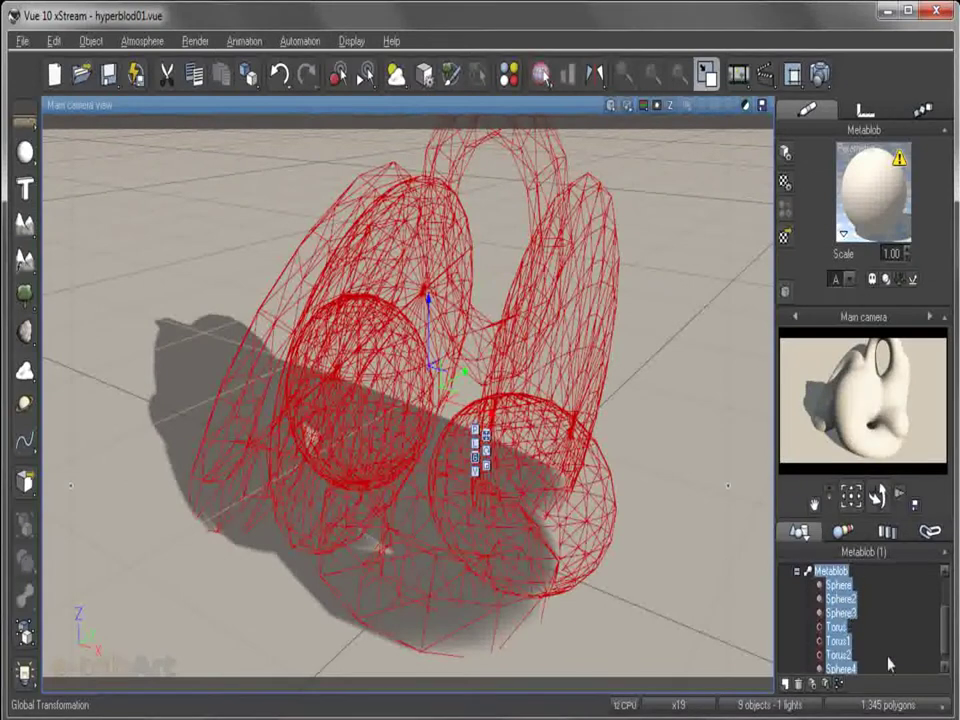
# - Change the blob effect of the Metablob component Sphere4 to Subtractive
pyautogui.scroll(-1, 935, 668)
pyautogui.click(843, 661)
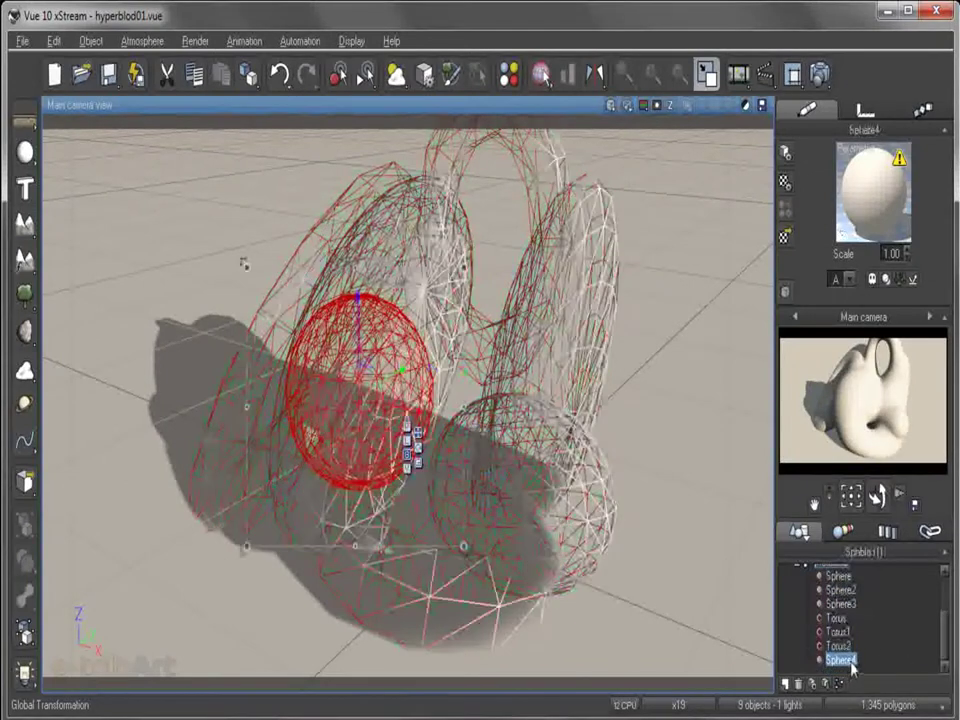
pyautogui.rightClick(843, 660)
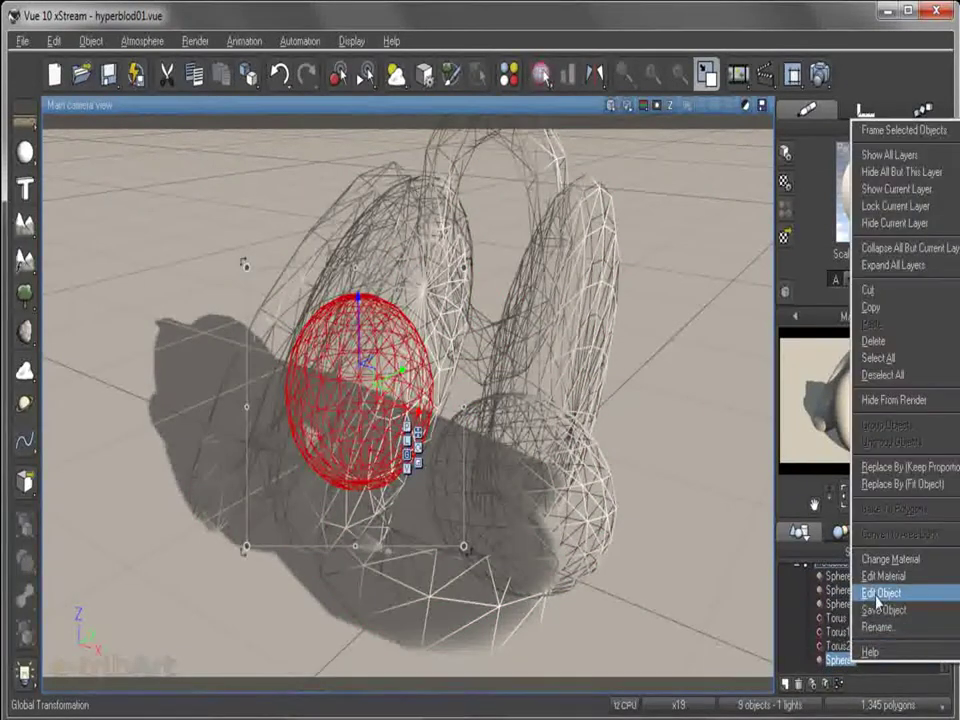
pyautogui.click(876, 592)
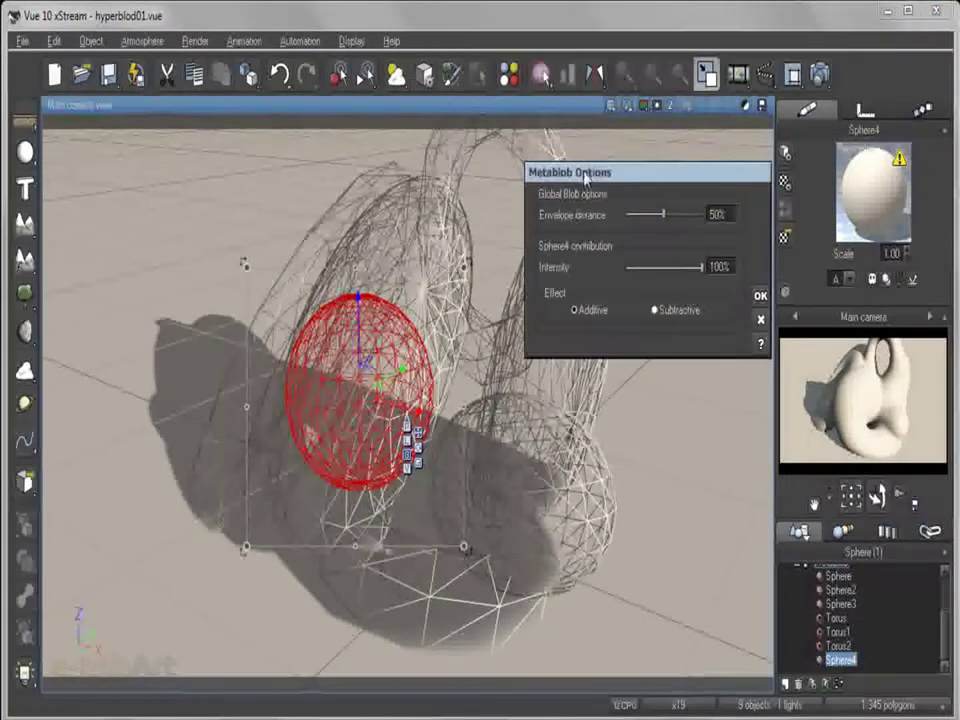
pyautogui.moveTo(655, 171); pyautogui.dragTo(690, 154)
pyautogui.click(690, 295)
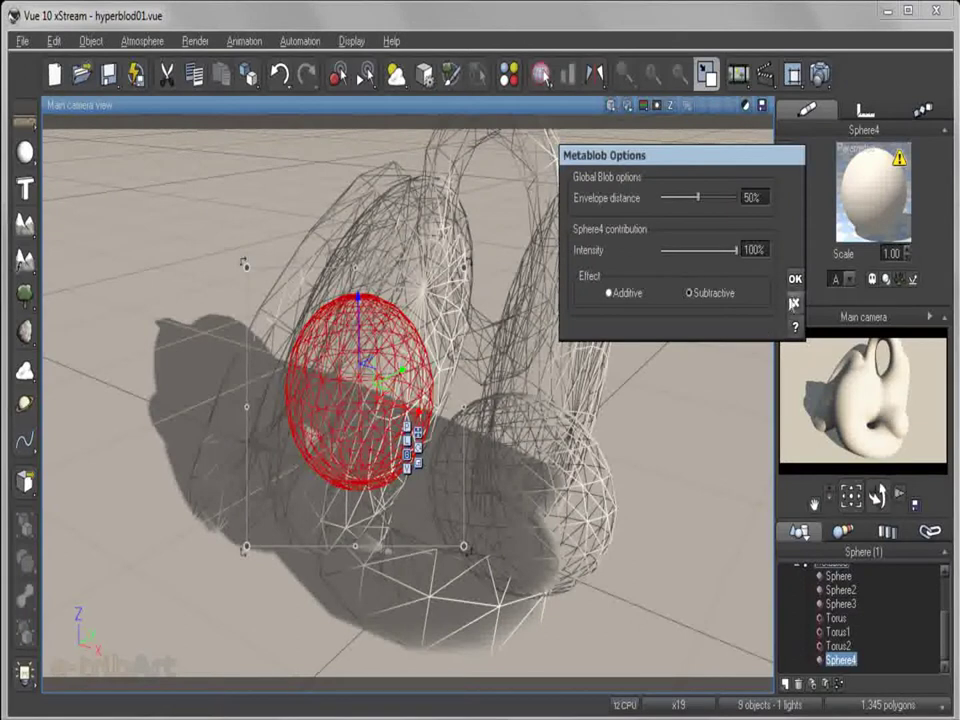
pyautogui.click(794, 304)
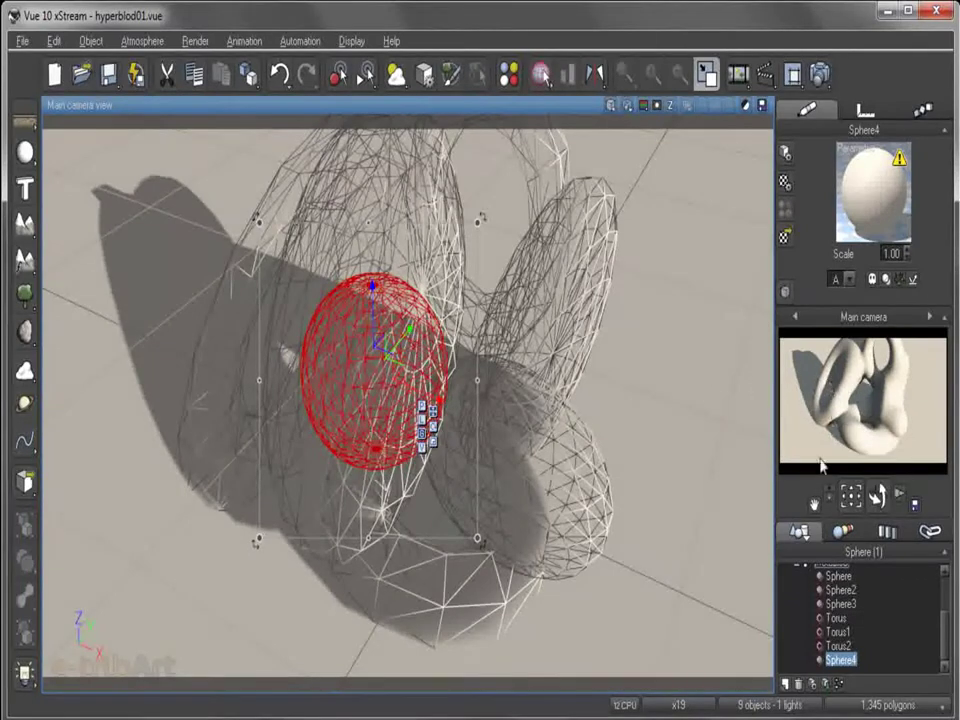
# - Nudge the subtractive Sphere4 along Y and move it along X toward the Metablob's central opening
pyautogui.moveTo(876, 497); pyautogui.dragTo(878, 497)
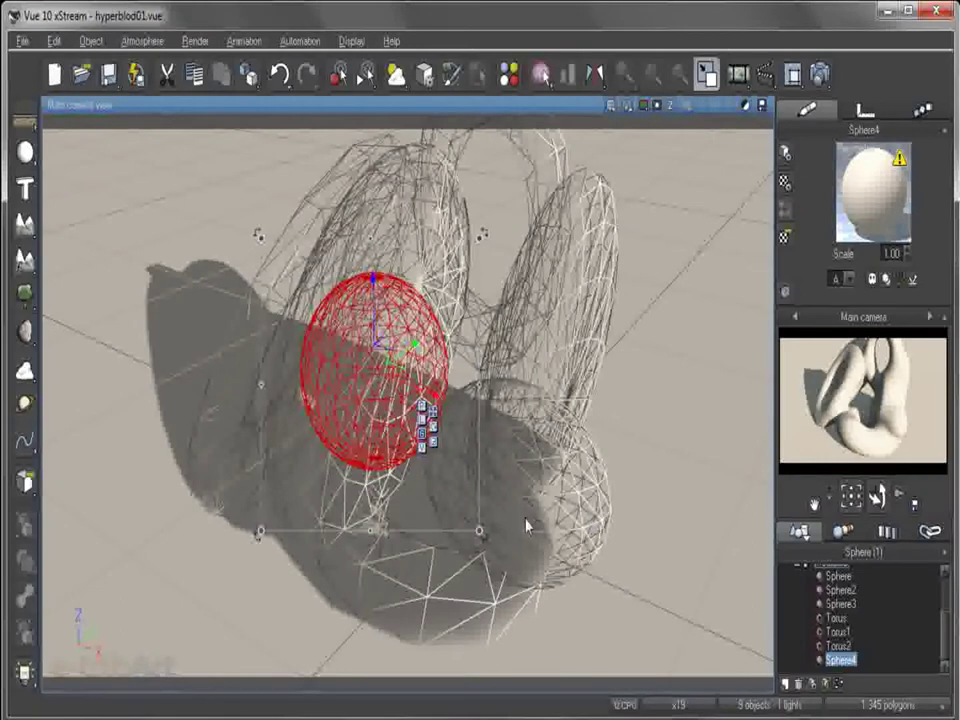
pyautogui.scroll(5, 526, 525)
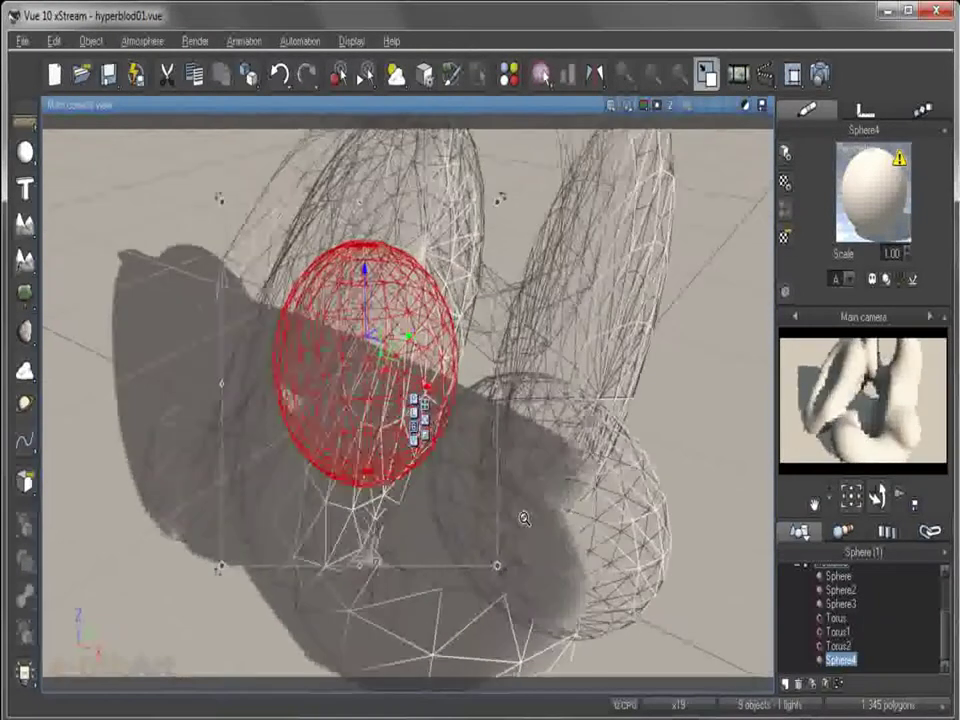
pyautogui.scroll(4, 524, 518)
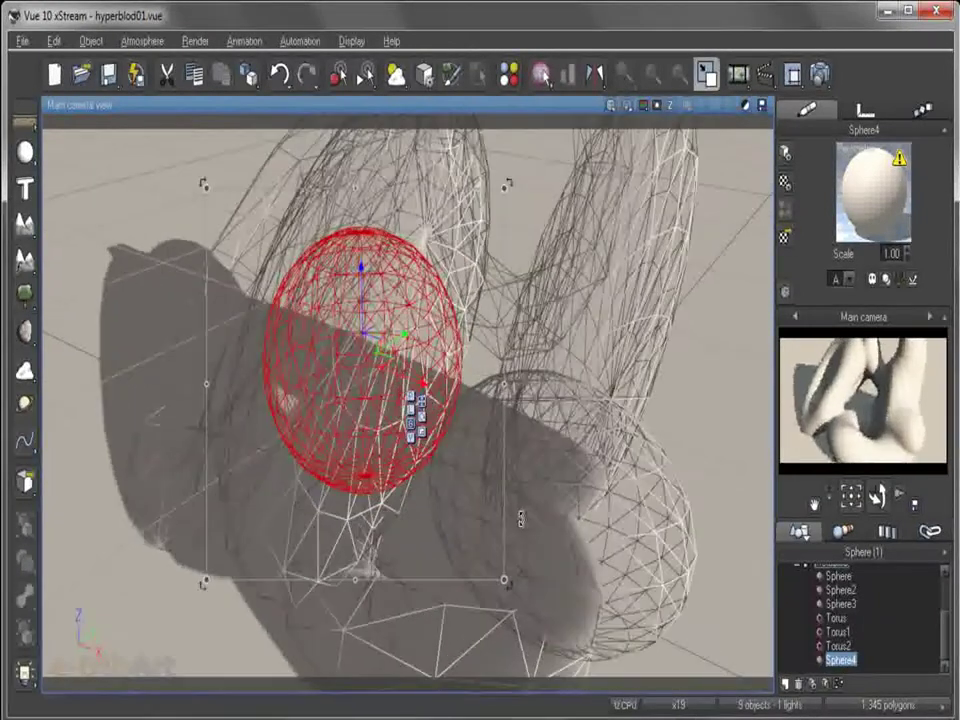
pyautogui.press('alt')
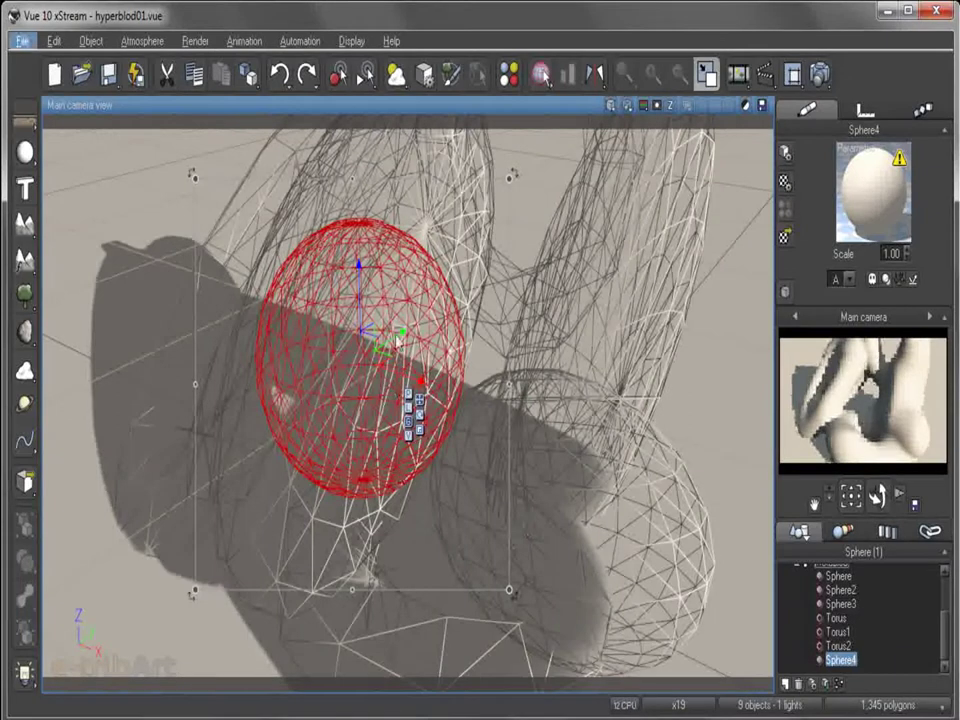
pyautogui.moveTo(400, 330)
pyautogui.mouseDown()
pyautogui.moveTo(412, 325)
pyautogui.moveTo(405, 334)
pyautogui.mouseUp()
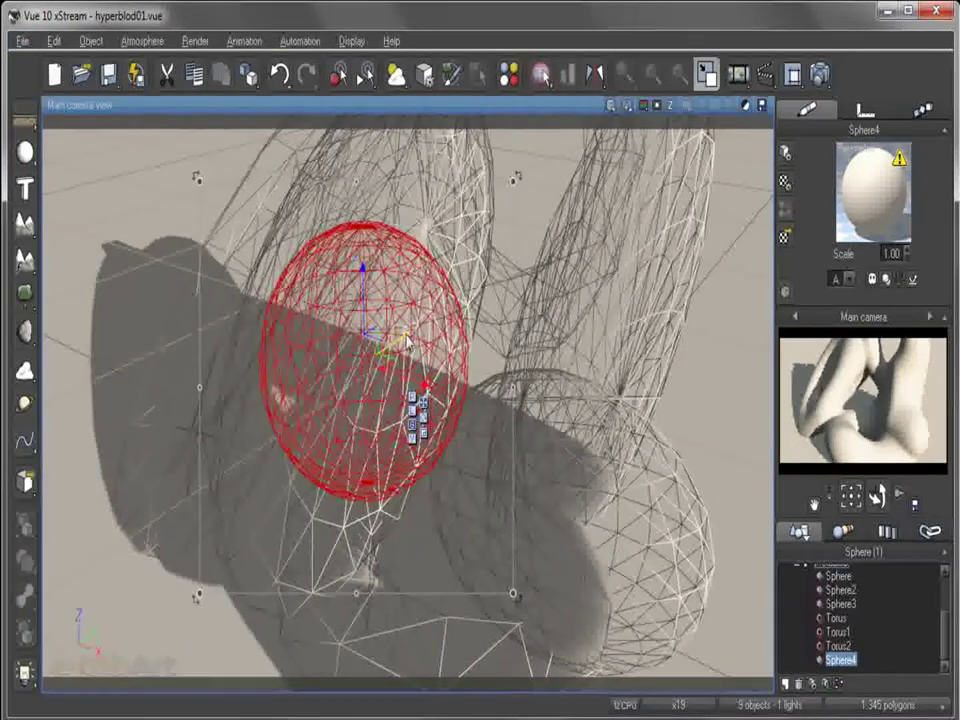
pyautogui.moveTo(421, 383); pyautogui.dragTo(443, 392)
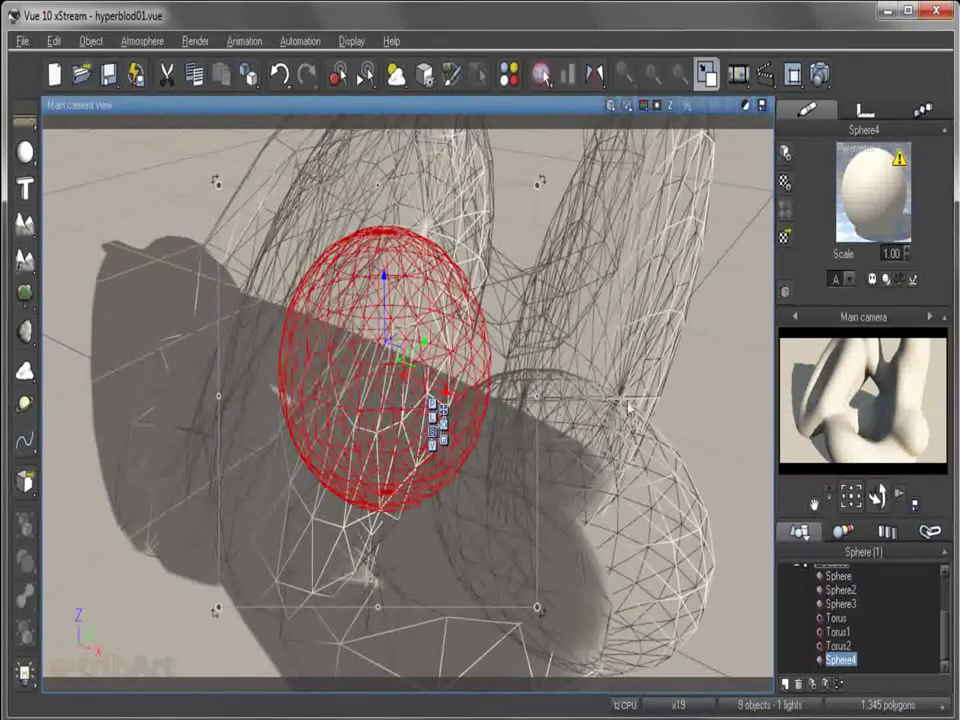
# - Move the subtractive Sphere4 back along X and set its Metablob contribution intensity to 34%
pyautogui.moveTo(452, 401); pyautogui.dragTo(408, 383)
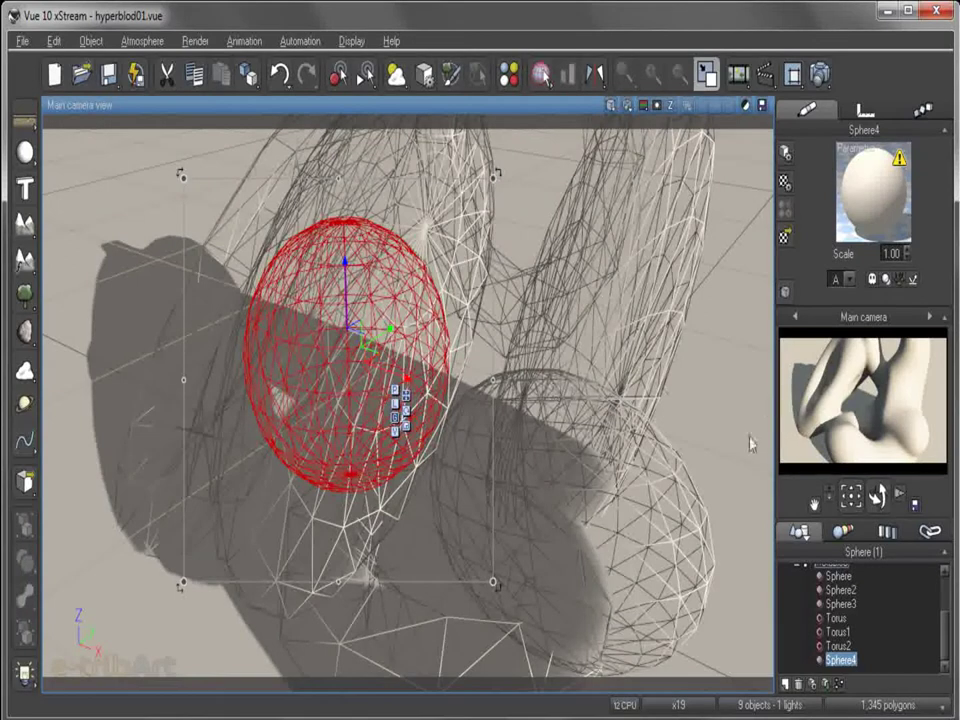
pyautogui.rightClick(855, 663)
pyautogui.click(890, 590)
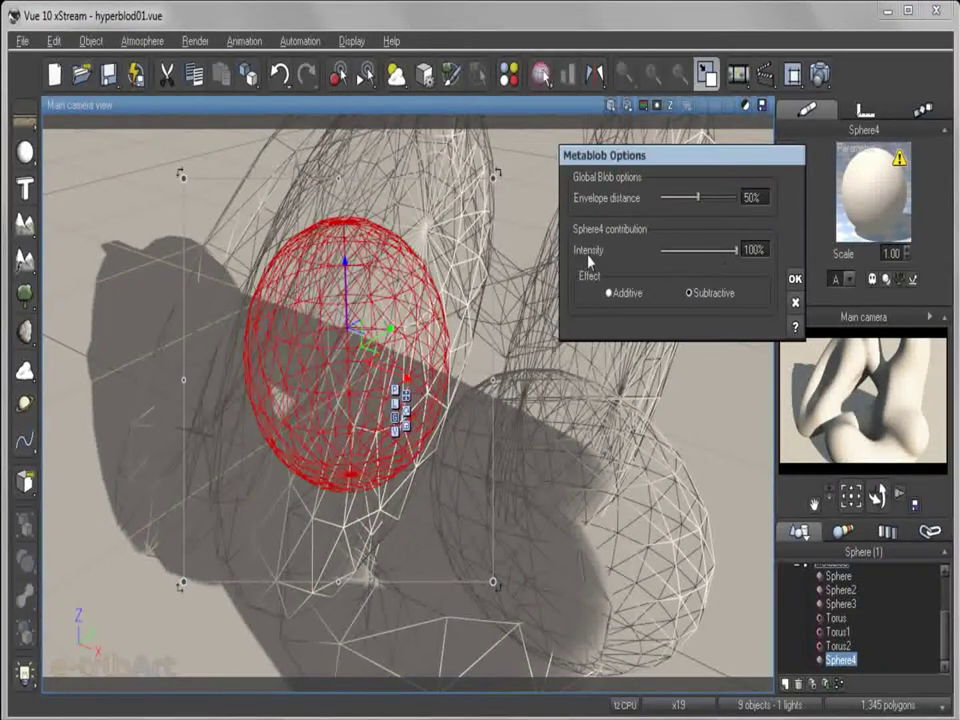
pyautogui.moveTo(736, 250); pyautogui.dragTo(681, 251)
pyautogui.moveTo(664, 160); pyautogui.dragTo(659, 169)
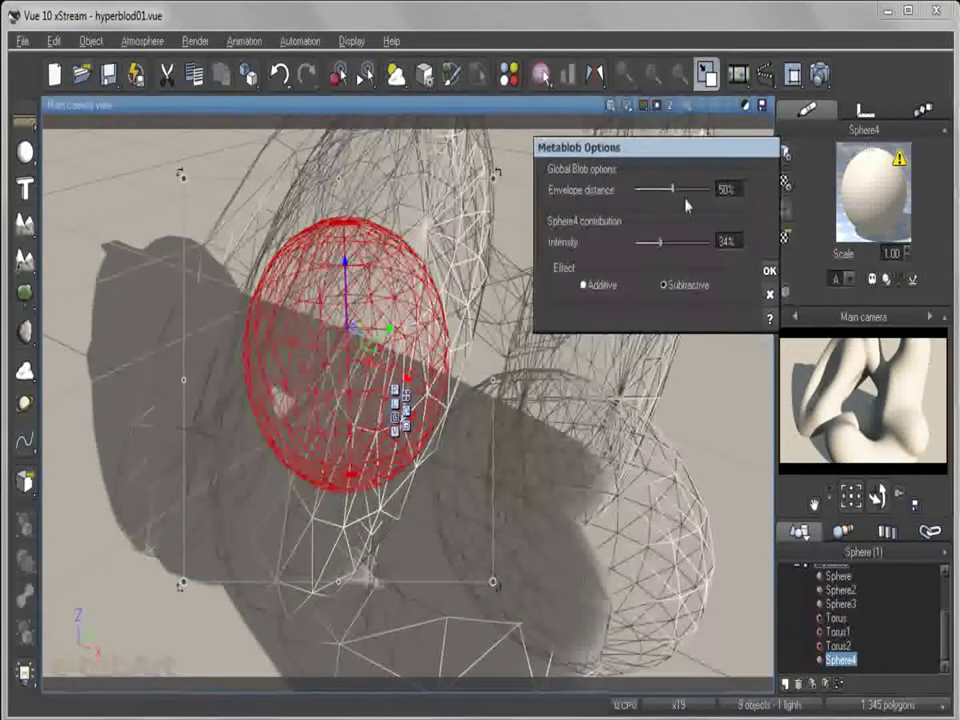
pyautogui.click(769, 271)
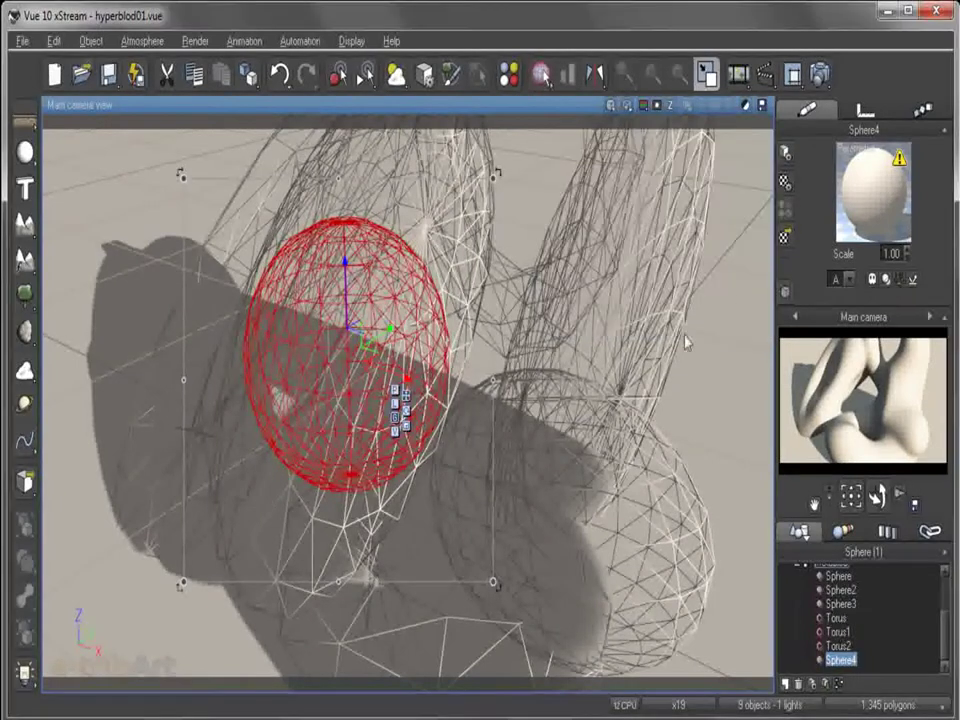
# - Shift Sphere4 along Y in small increments to carve into the Metablob, and nudge it slightly along X
pyautogui.moveTo(392, 330)
pyautogui.mouseDown()
pyautogui.moveTo(384, 336)
pyautogui.moveTo(400, 326)
pyautogui.mouseUp()
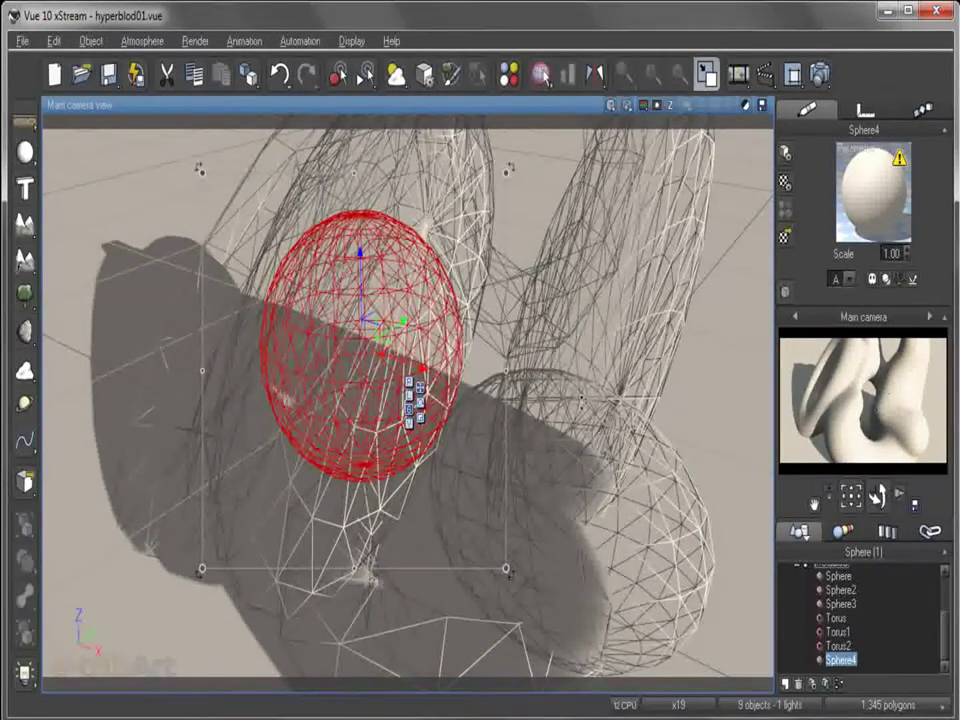
pyautogui.moveTo(400, 323)
pyautogui.mouseDown()
pyautogui.moveTo(433, 318)
pyautogui.moveTo(428, 309)
pyautogui.moveTo(419, 321)
pyautogui.mouseUp()
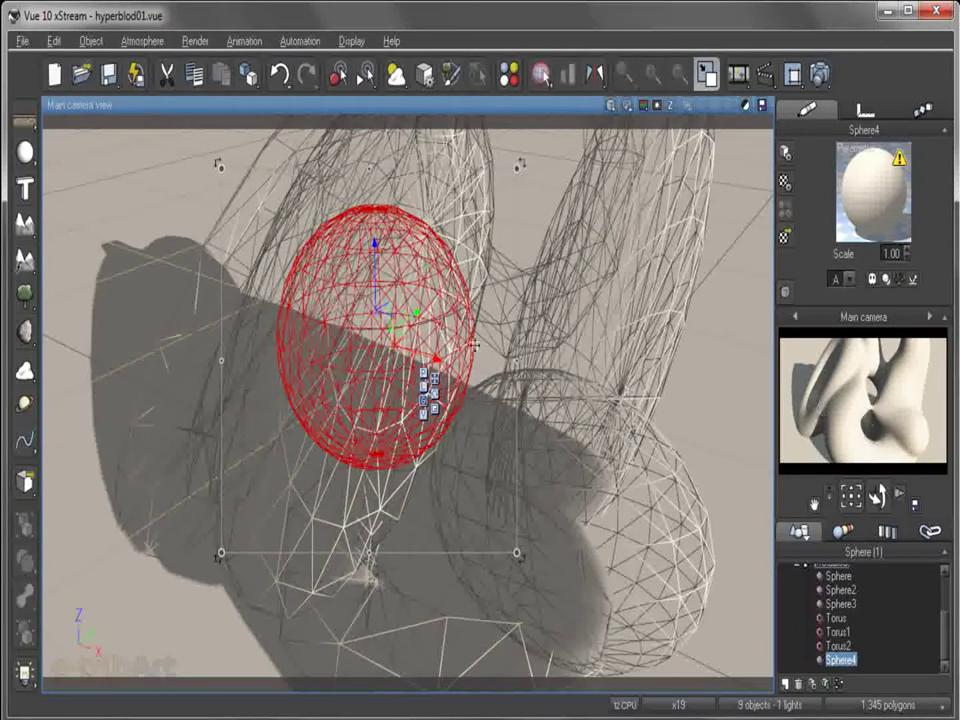
pyautogui.moveTo(415, 314)
pyautogui.mouseDown()
pyautogui.moveTo(437, 301)
pyautogui.moveTo(428, 306)
pyautogui.mouseUp()
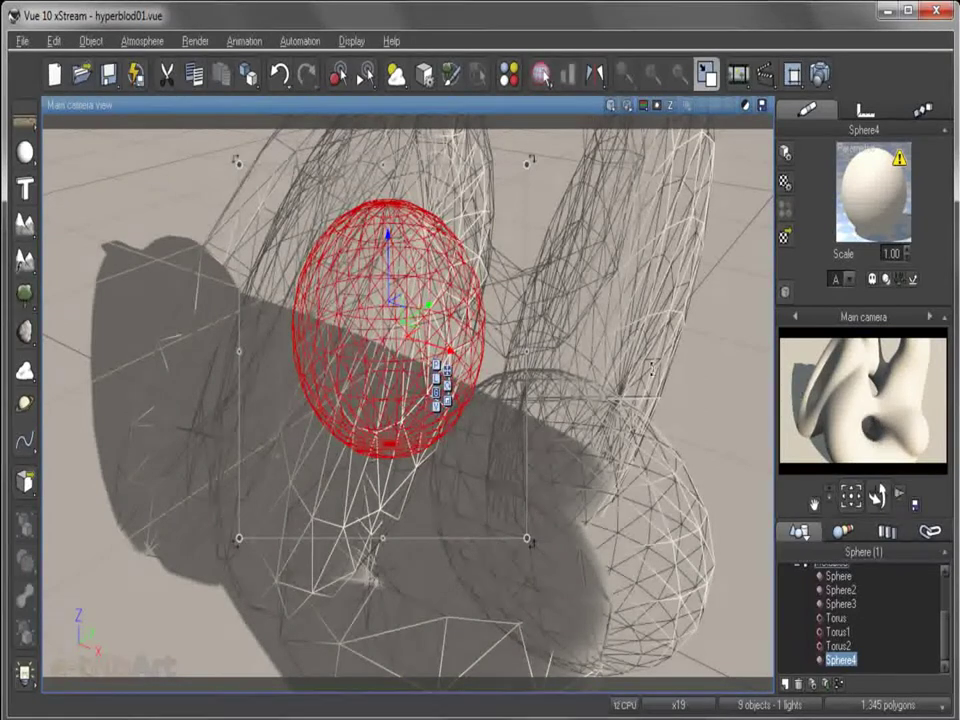
pyautogui.moveTo(428, 305); pyautogui.dragTo(432, 302)
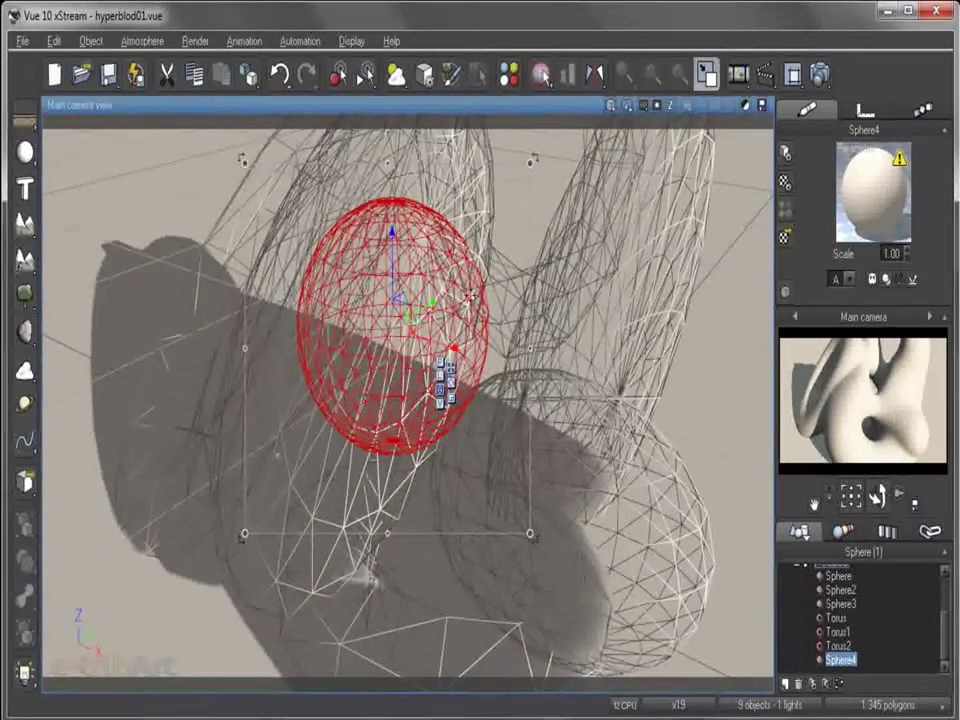
pyautogui.moveTo(453, 347)
pyautogui.mouseDown()
pyautogui.moveTo(484, 357)
pyautogui.moveTo(460, 355)
pyautogui.mouseUp()
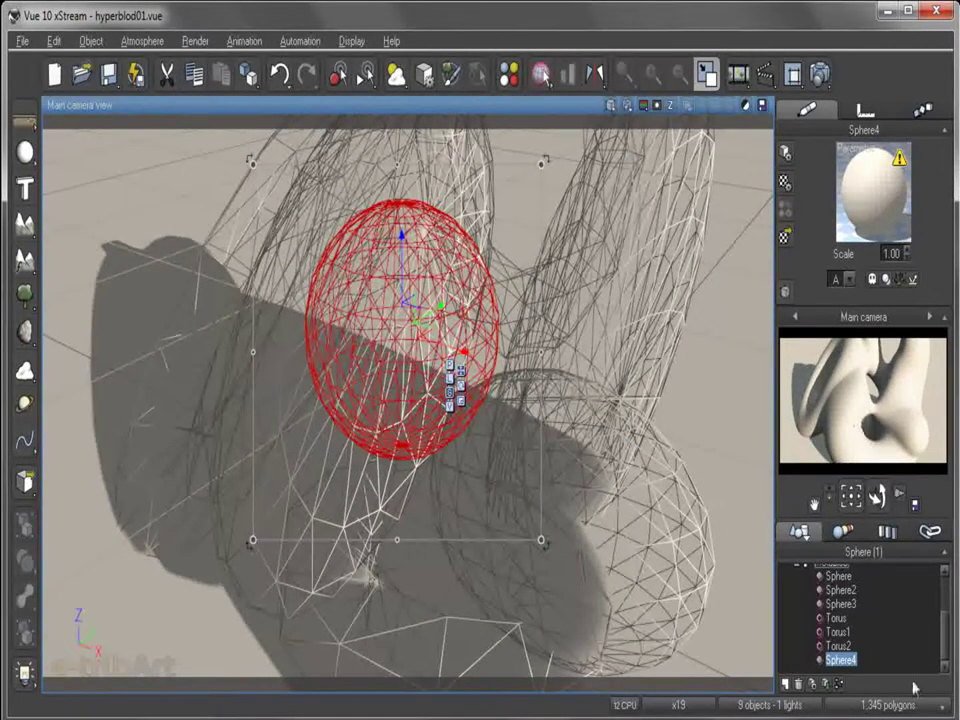
# - Set the Metablob's global envelope distance to 25% and refresh the main camera preview
pyautogui.rightClick(842, 668)
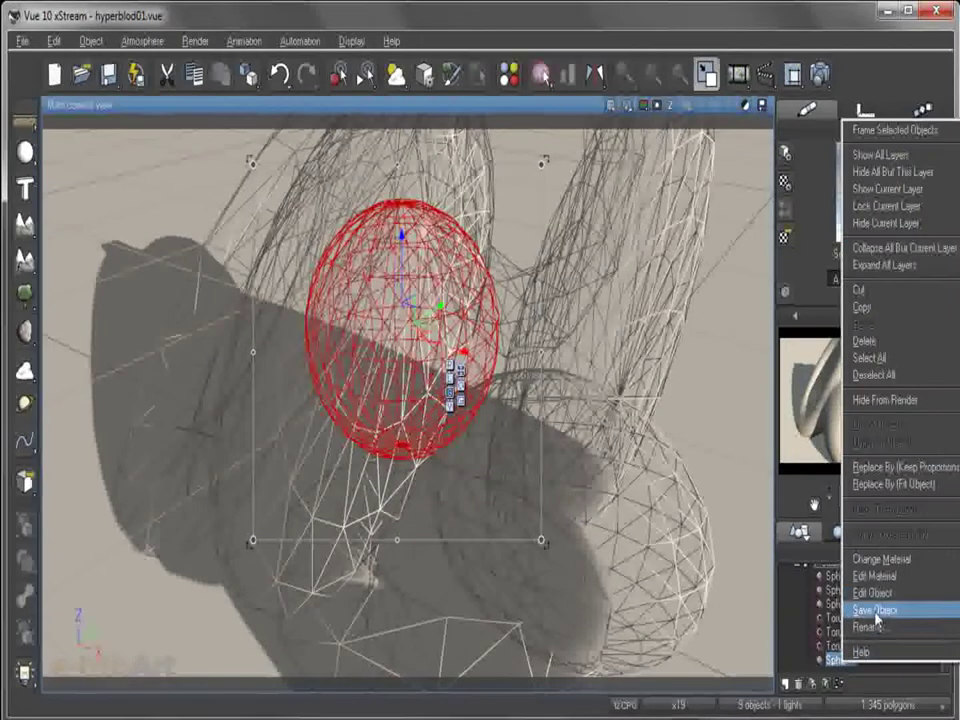
pyautogui.click(848, 592)
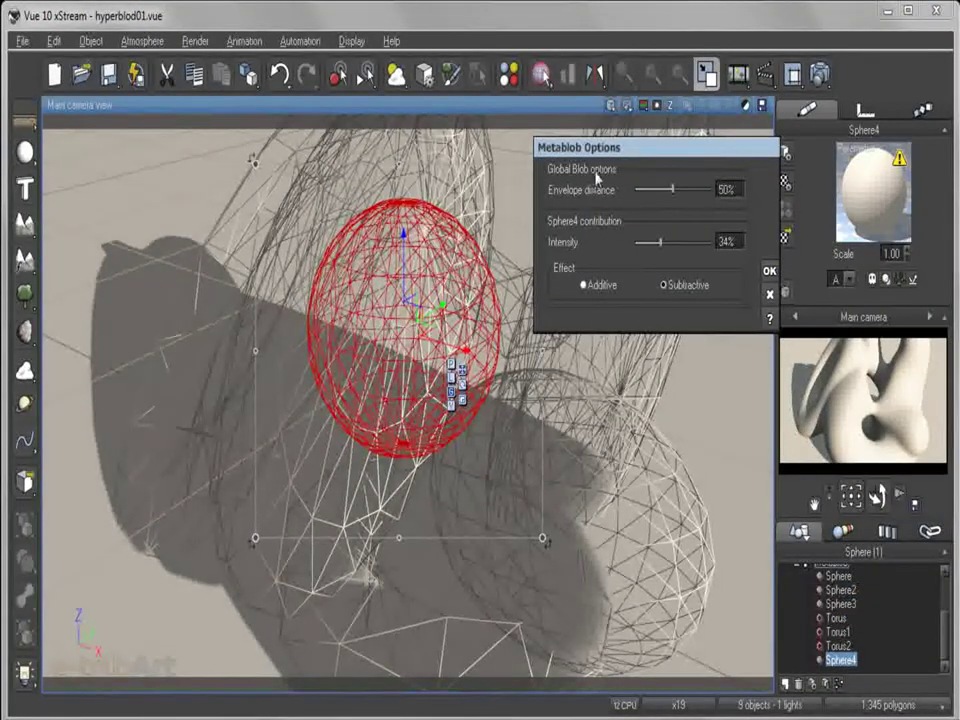
pyautogui.moveTo(595, 155); pyautogui.dragTo(593, 164)
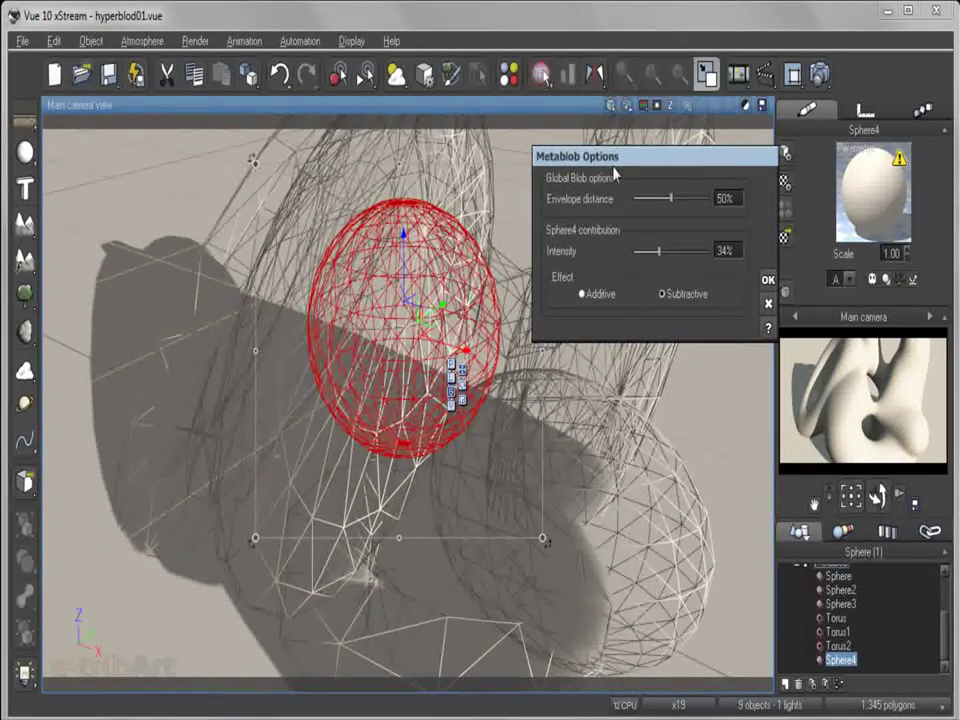
pyautogui.moveTo(599, 161)
pyautogui.mouseDown()
pyautogui.moveTo(611, 150)
pyautogui.moveTo(602, 140)
pyautogui.mouseUp()
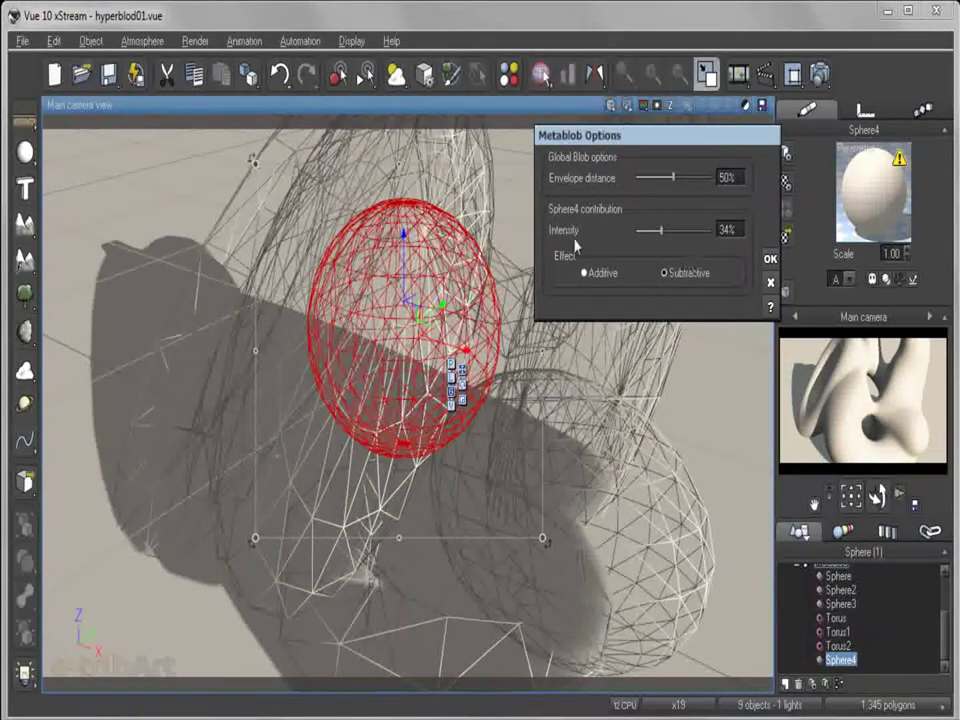
pyautogui.click(729, 178)
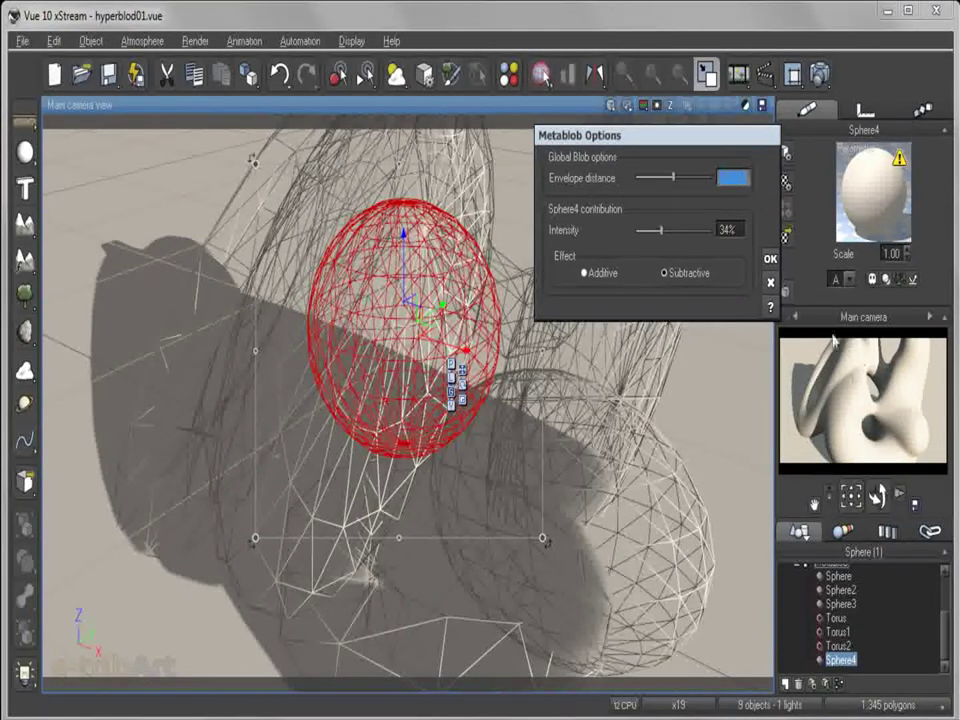
pyautogui.write('26')
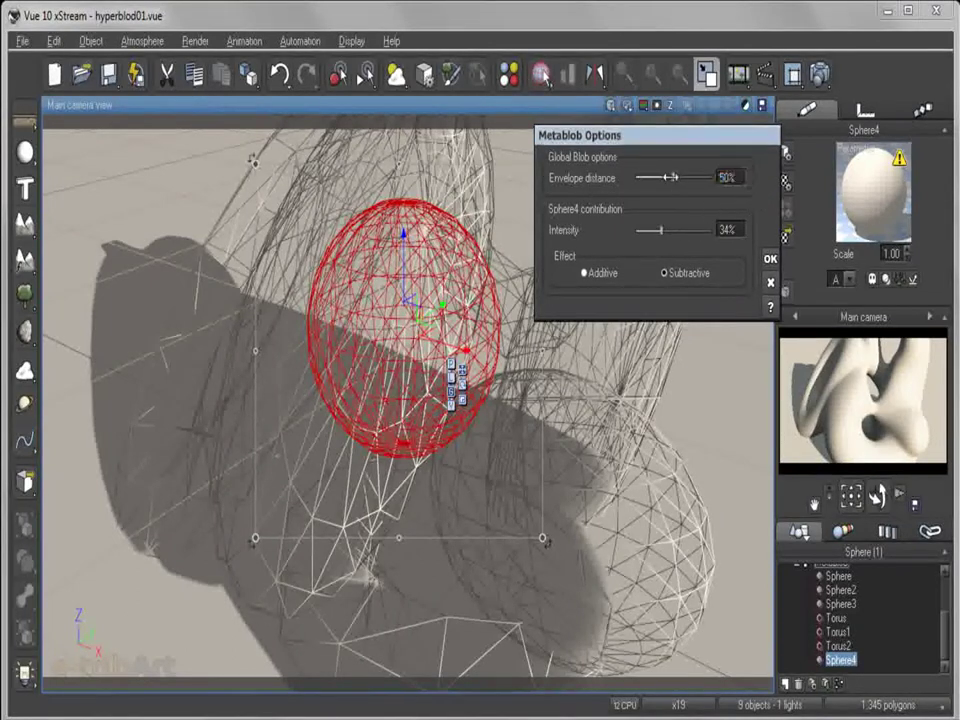
pyautogui.press('Return')
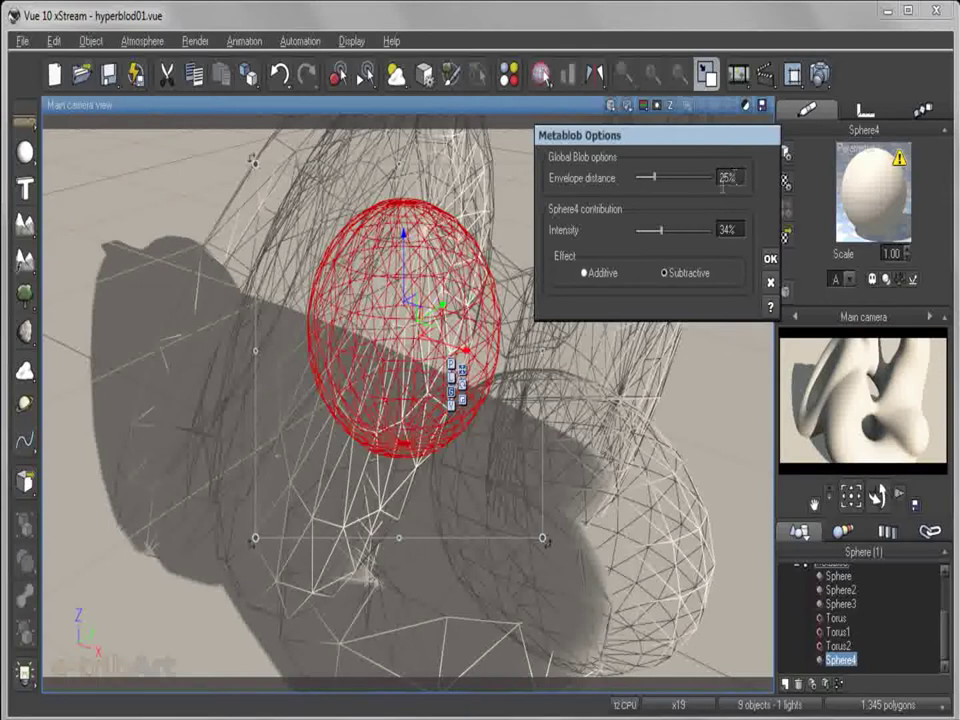
pyautogui.click(766, 261)
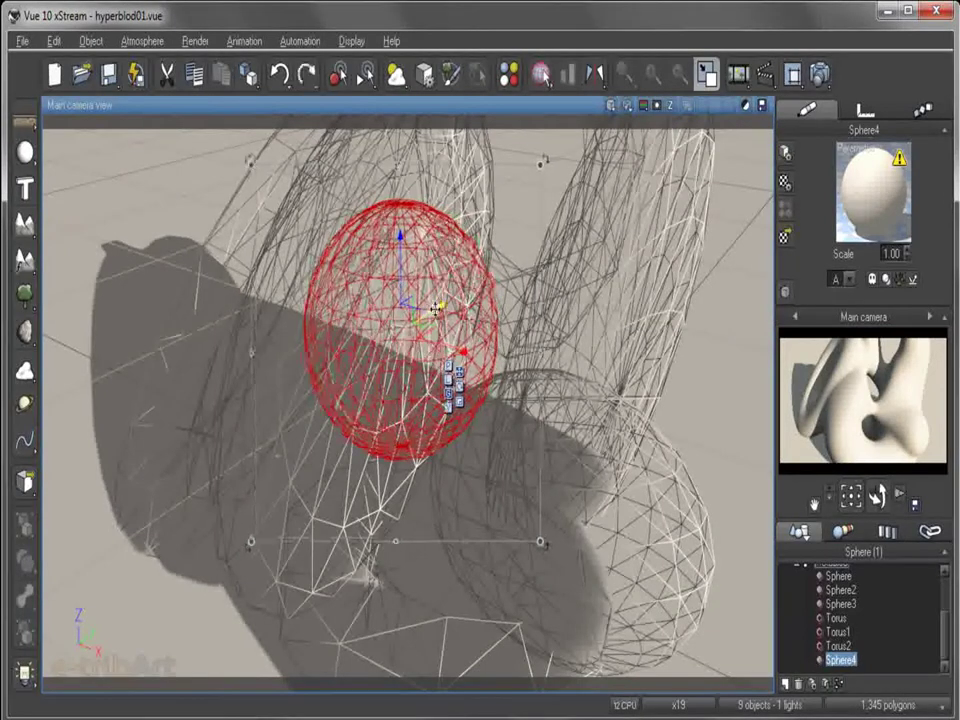
pyautogui.rightClick(893, 395)
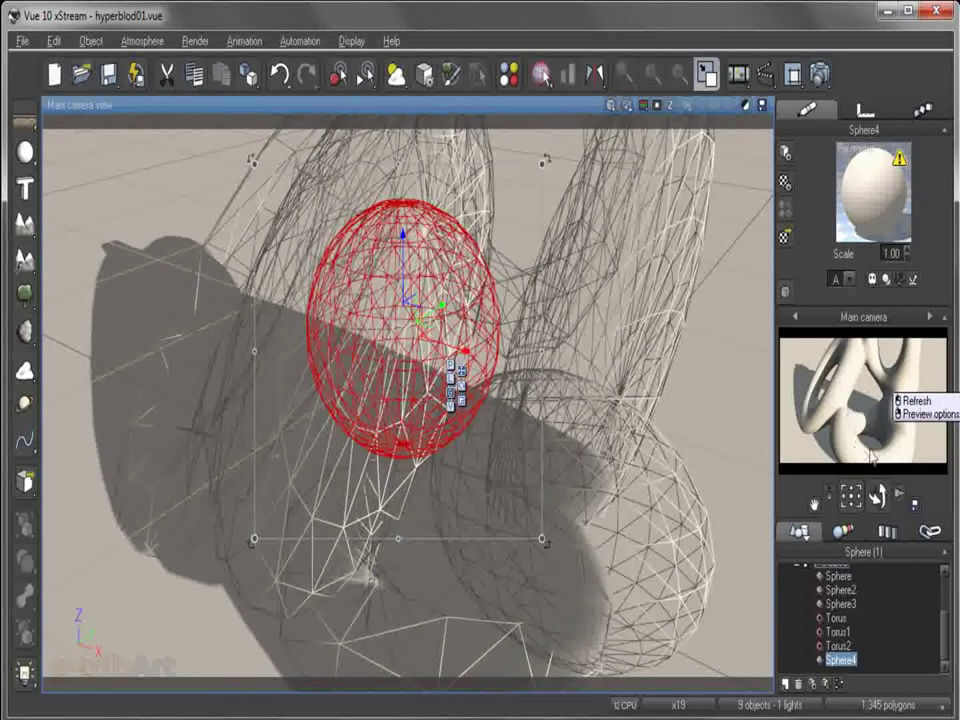
pyautogui.click(902, 399)
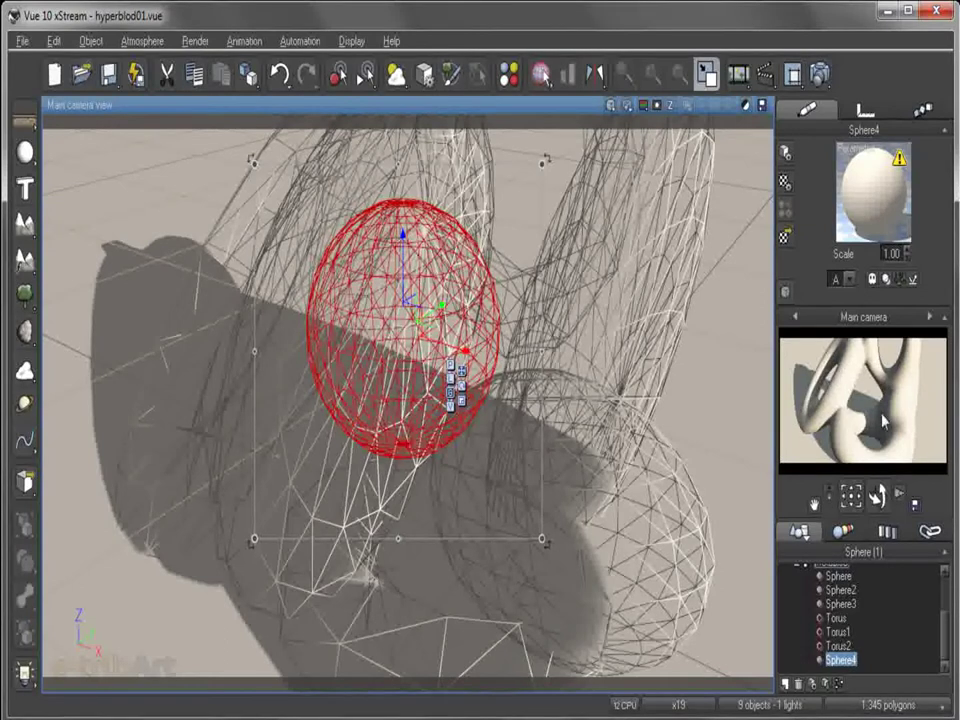
# - Raise the Metablob's global envelope distance to 73%
pyautogui.rightClick(845, 668)
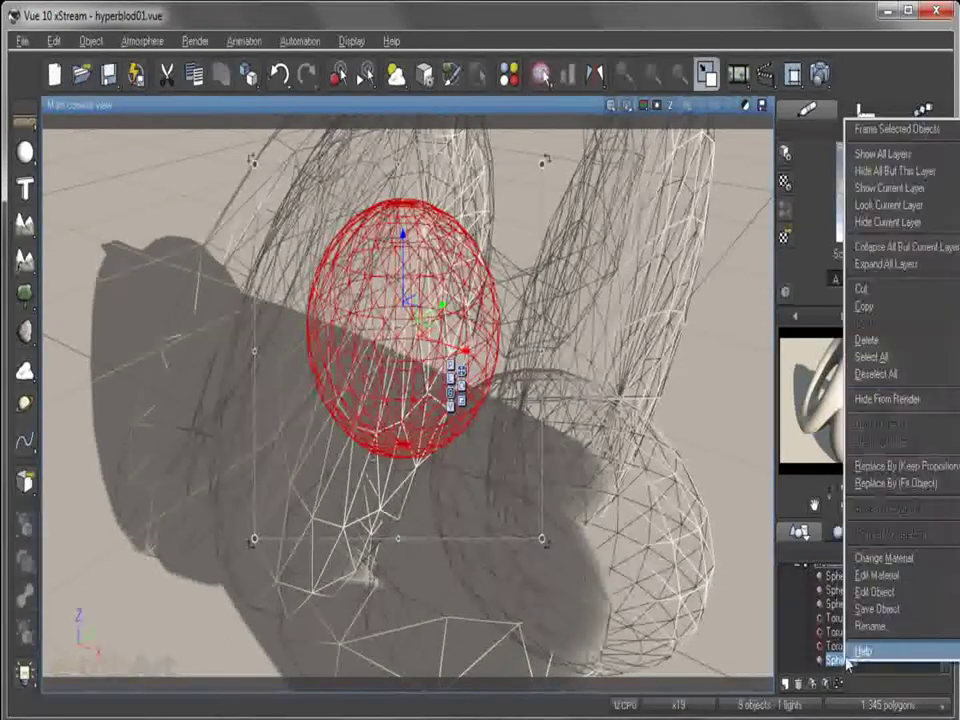
pyautogui.click(878, 594)
pyautogui.moveTo(636, 146); pyautogui.dragTo(666, 181)
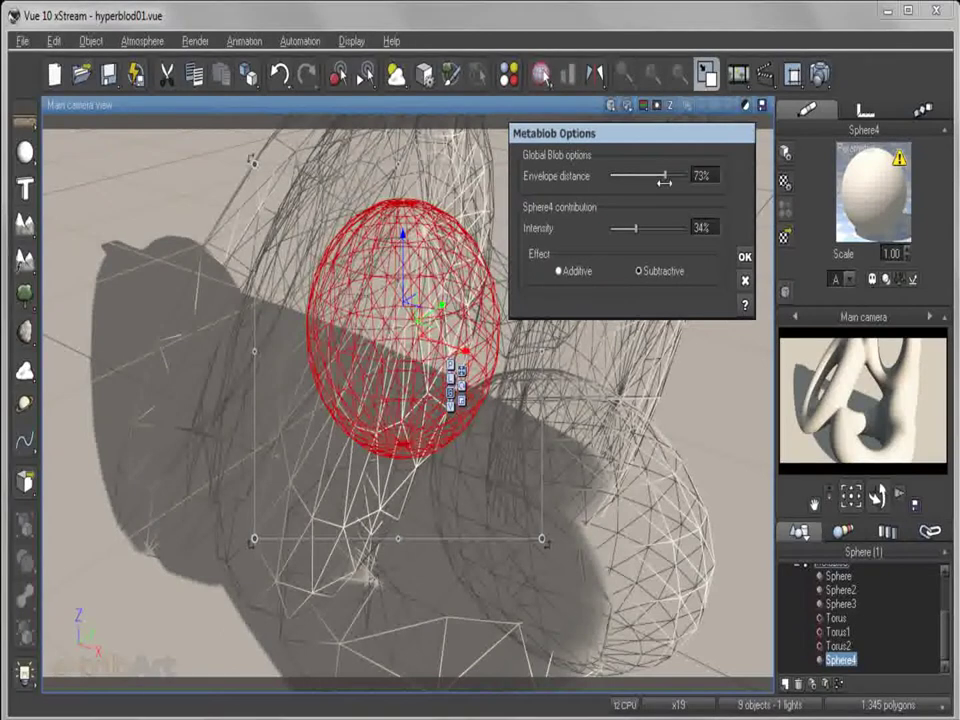
pyautogui.click(744, 259)
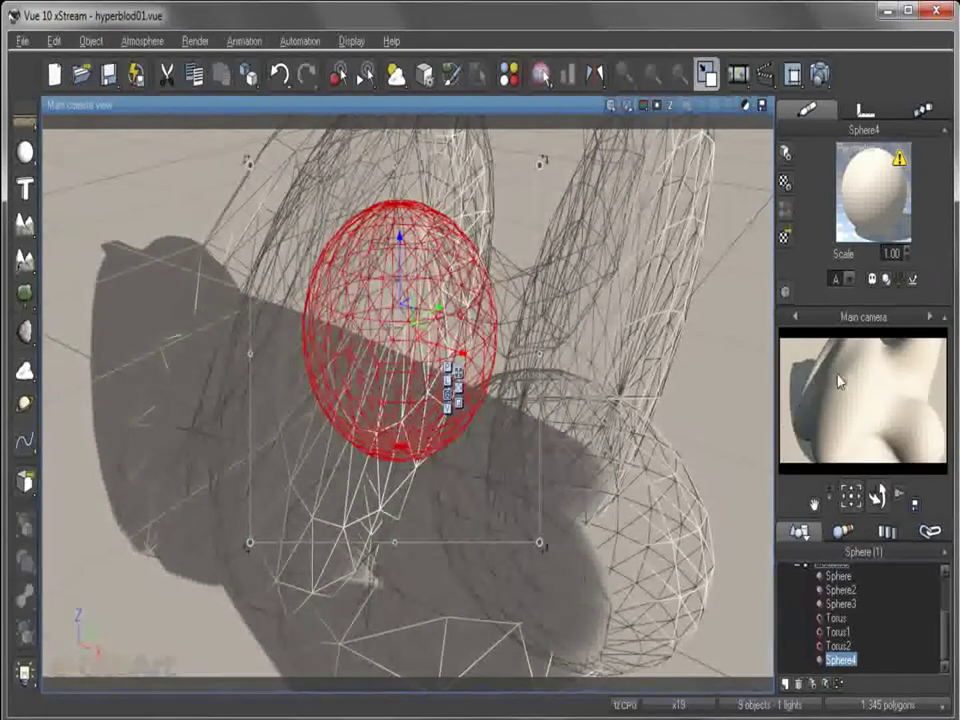
# - Reduce the Metablob's global envelope distance to make the blended shape slimmer
pyautogui.scroll(-5, 496, 464)
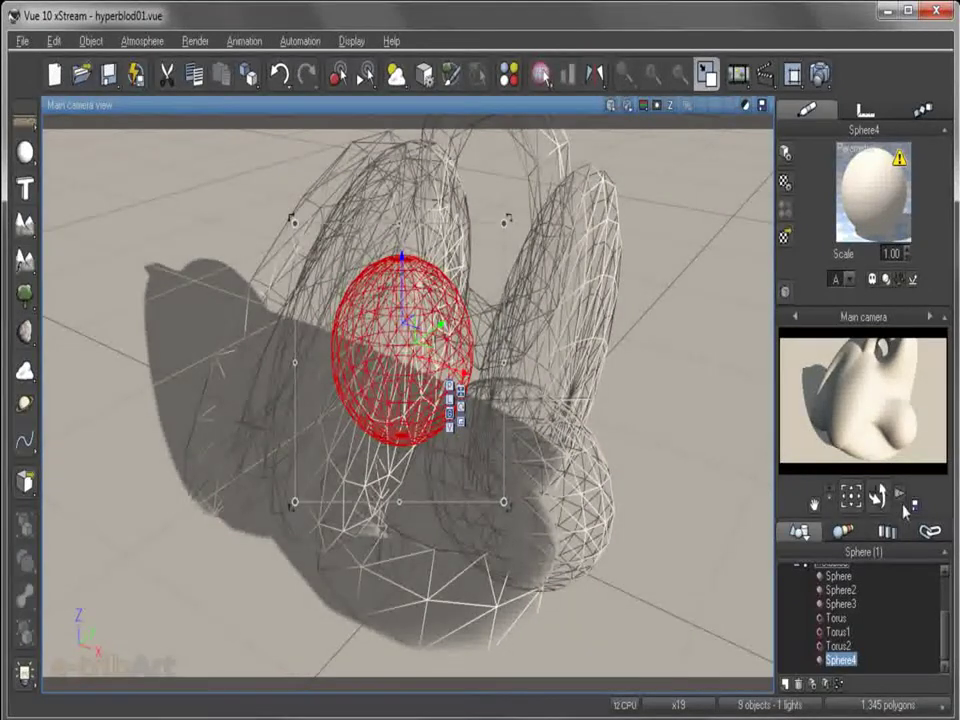
pyautogui.moveTo(878, 496); pyautogui.dragTo(878, 496)
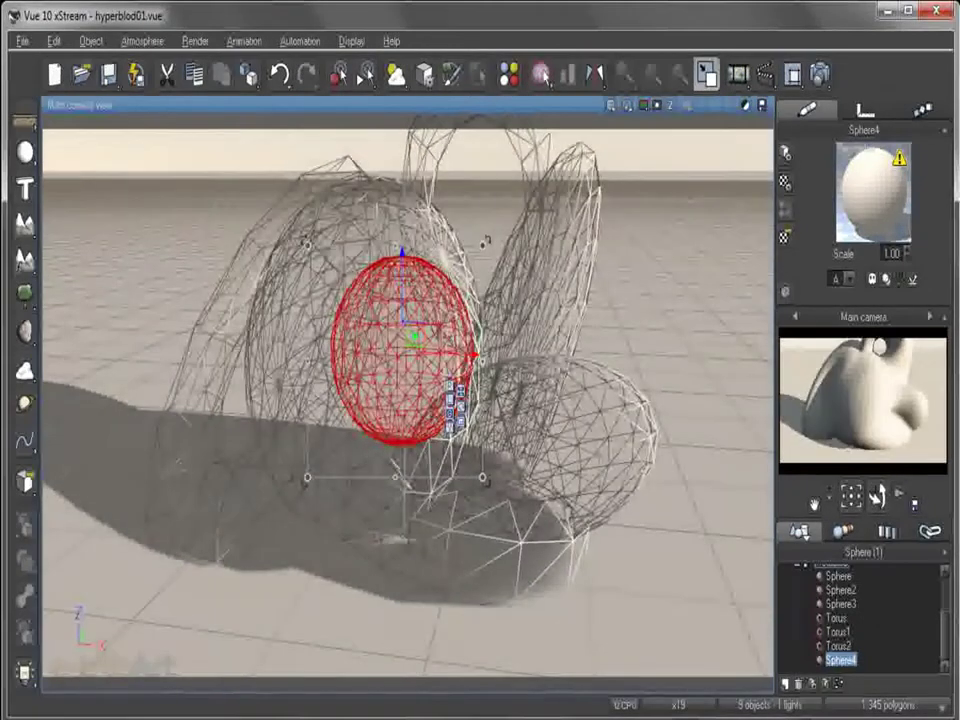
pyautogui.moveTo(878, 494); pyautogui.dragTo(878, 497)
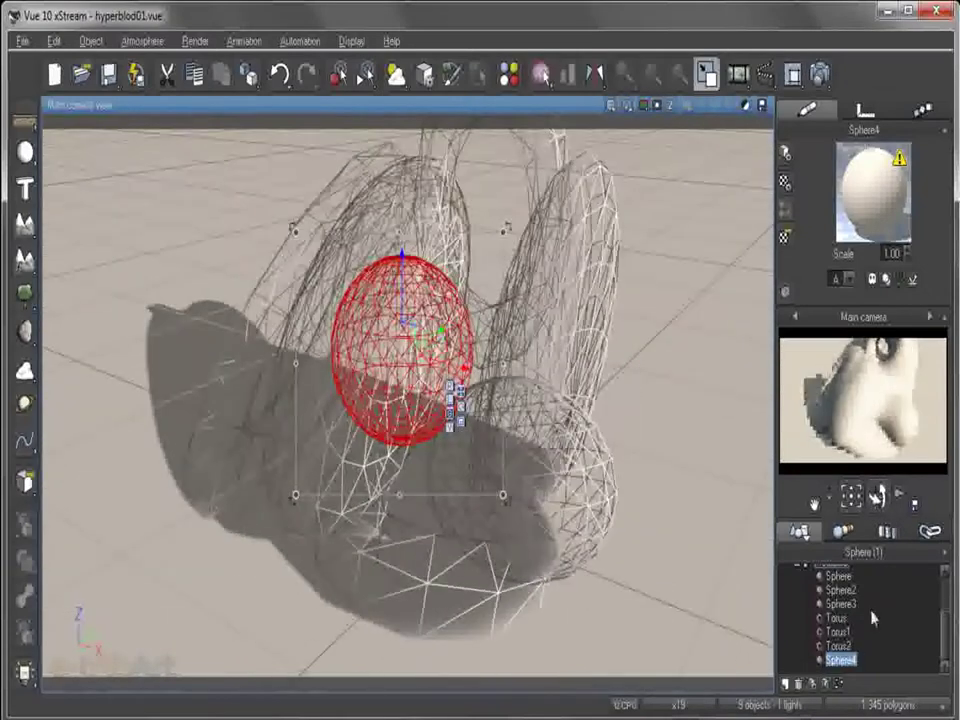
pyautogui.rightClick(843, 663)
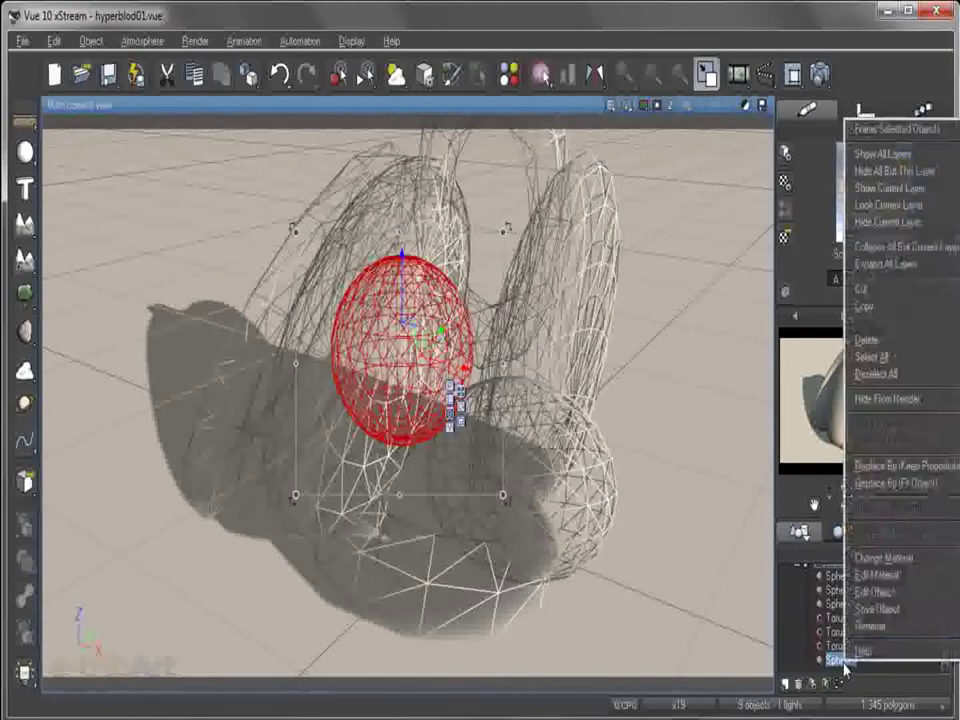
pyautogui.click(884, 591)
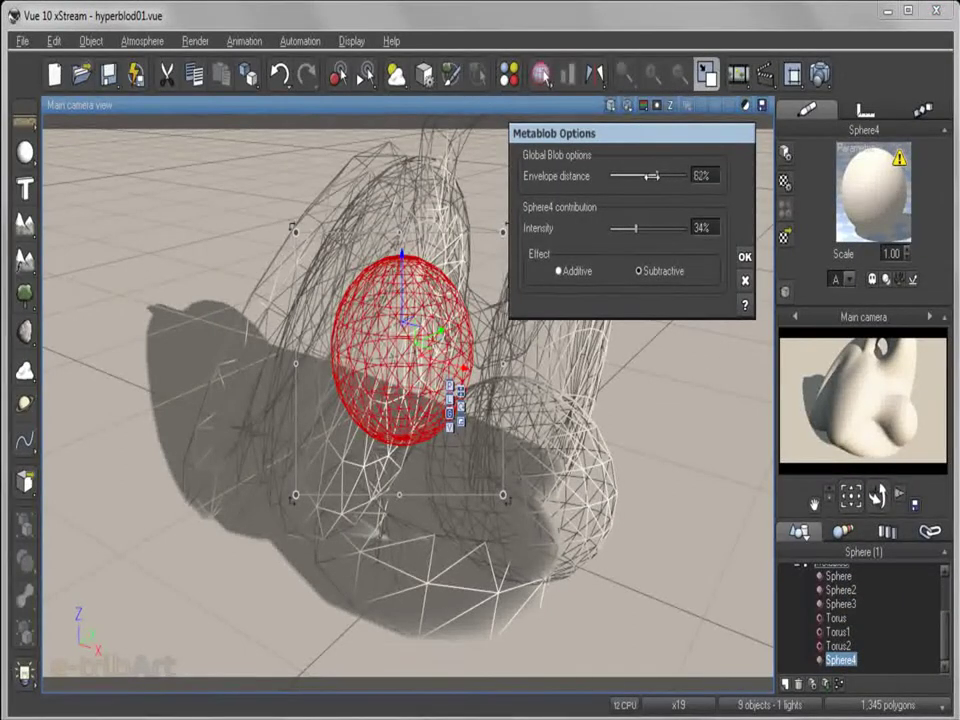
pyautogui.moveTo(643, 176); pyautogui.dragTo(637, 176)
pyautogui.click(743, 257)
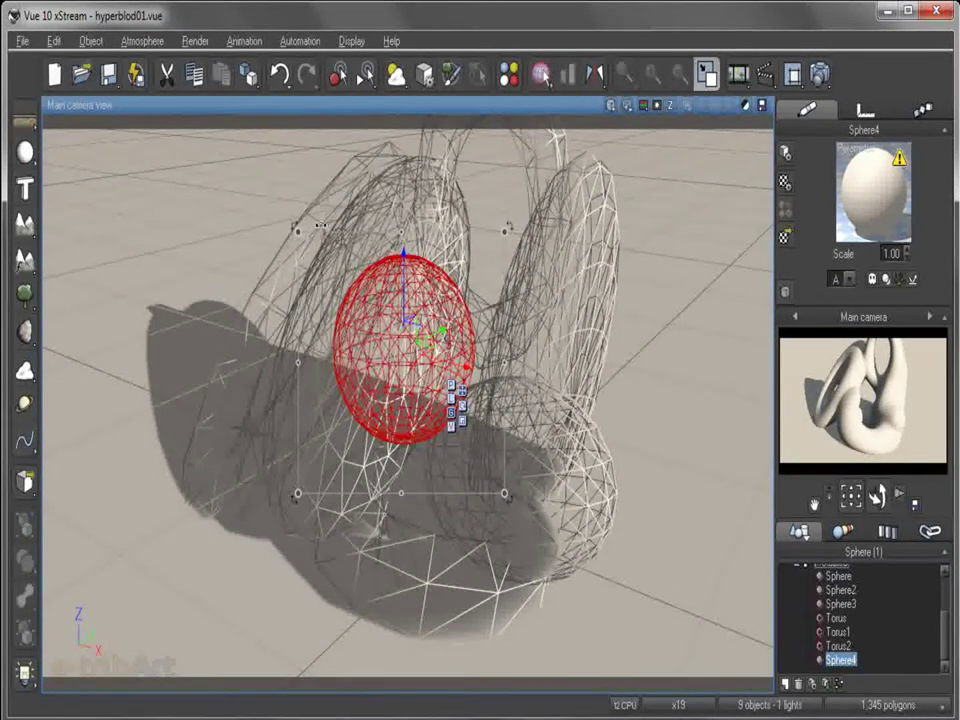
# - Move the Metablob component Torus1 along X toward the other components and enlarge it along its local Y axis
pyautogui.click(328, 197)
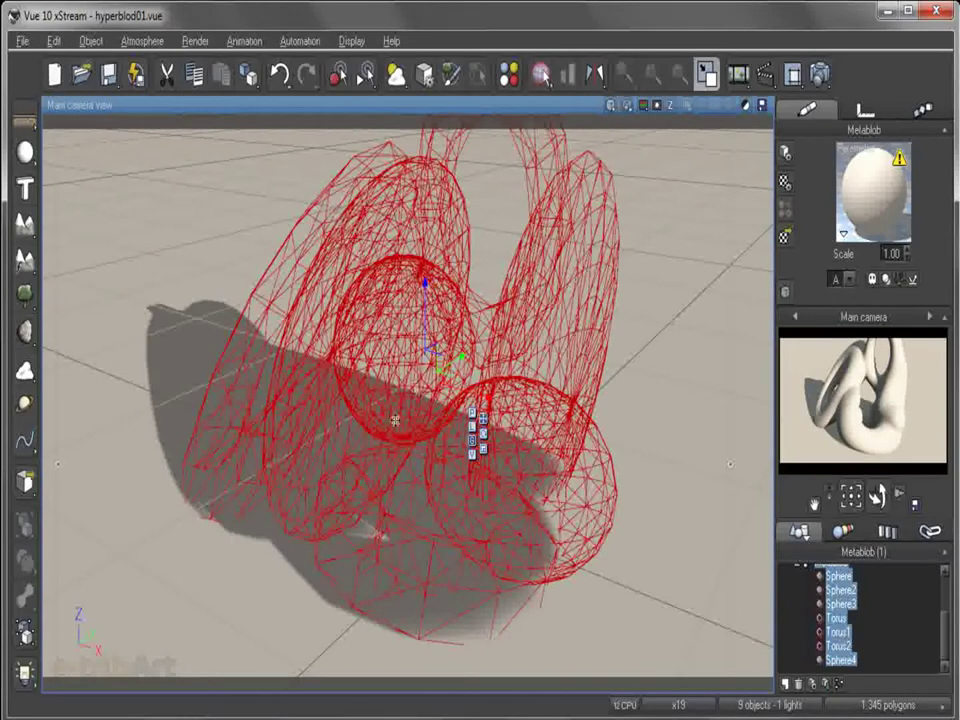
pyautogui.moveTo(882, 497); pyautogui.dragTo(876, 495)
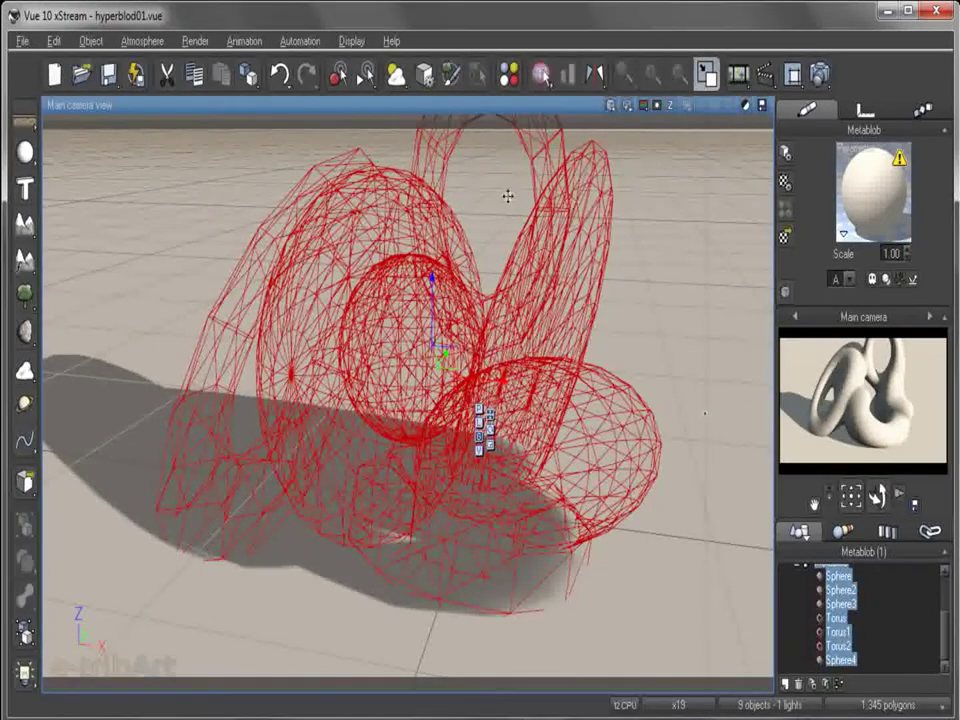
pyautogui.click(840, 660)
pyautogui.click(838, 646)
pyautogui.click(838, 633)
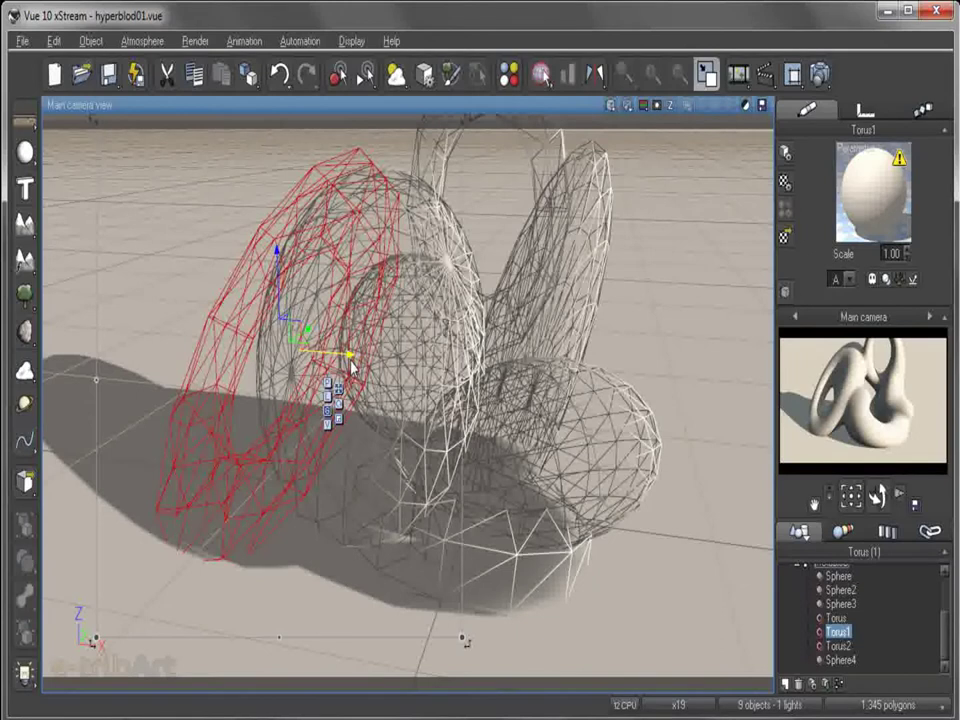
pyautogui.moveTo(349, 353); pyautogui.dragTo(366, 362)
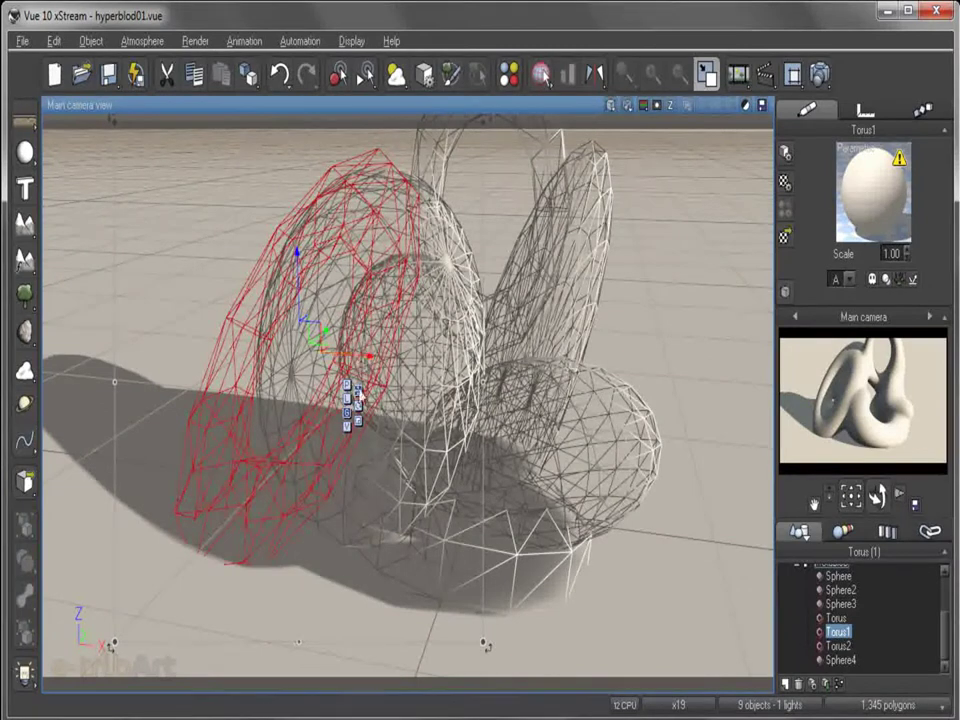
pyautogui.click(347, 398)
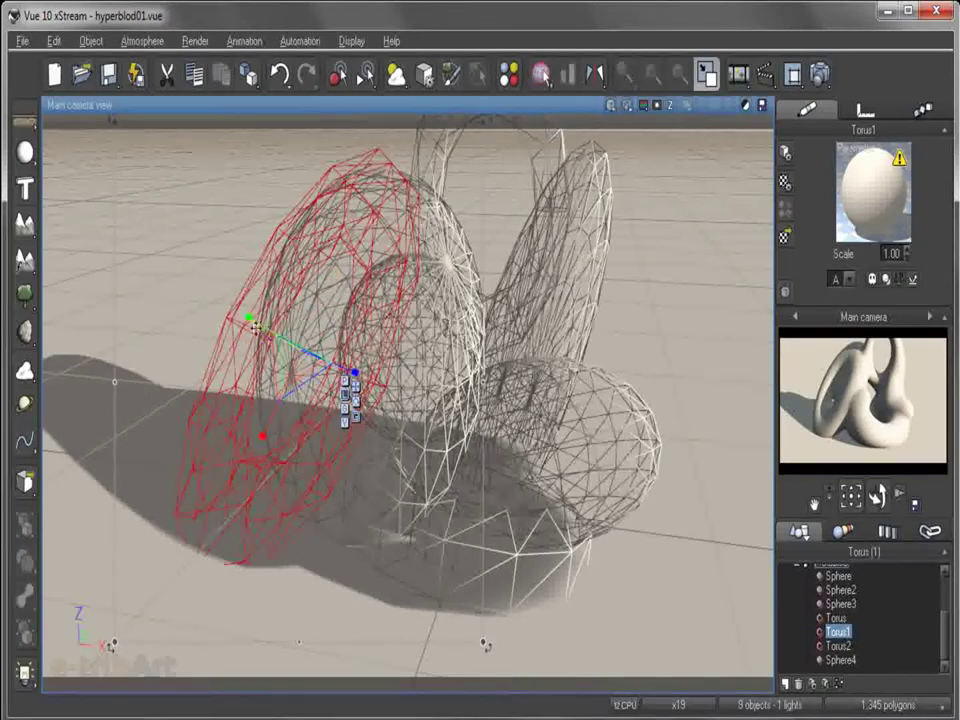
pyautogui.moveTo(190, 242); pyautogui.dragTo(165, 247)
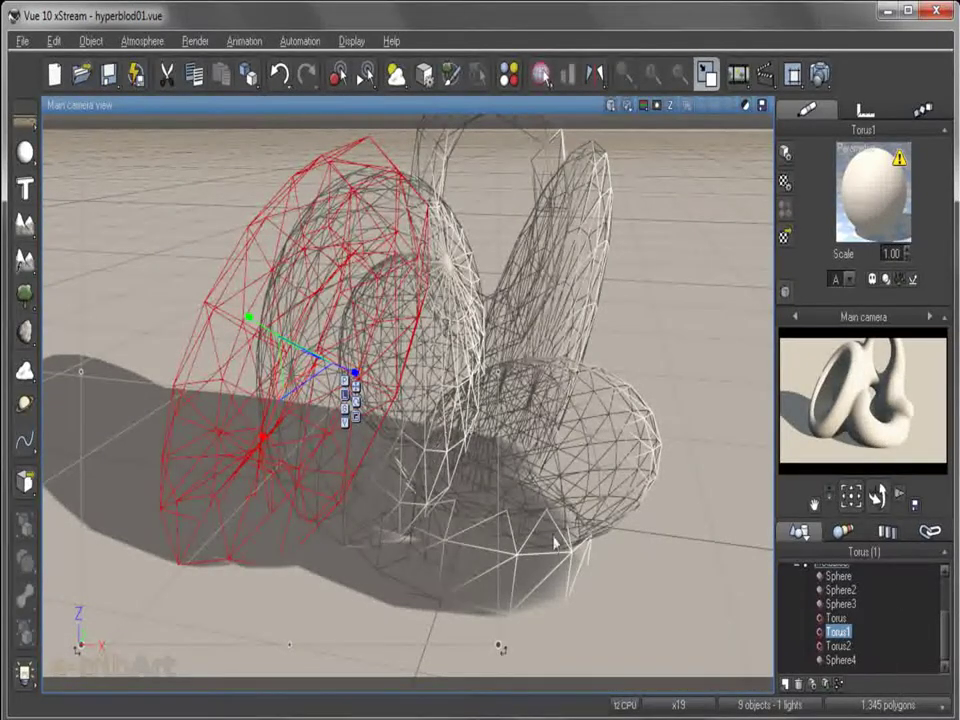
# - Set the Metablob's global envelope distance to 50% from the options of the subtractive component Sphere4
pyautogui.click(840, 660)
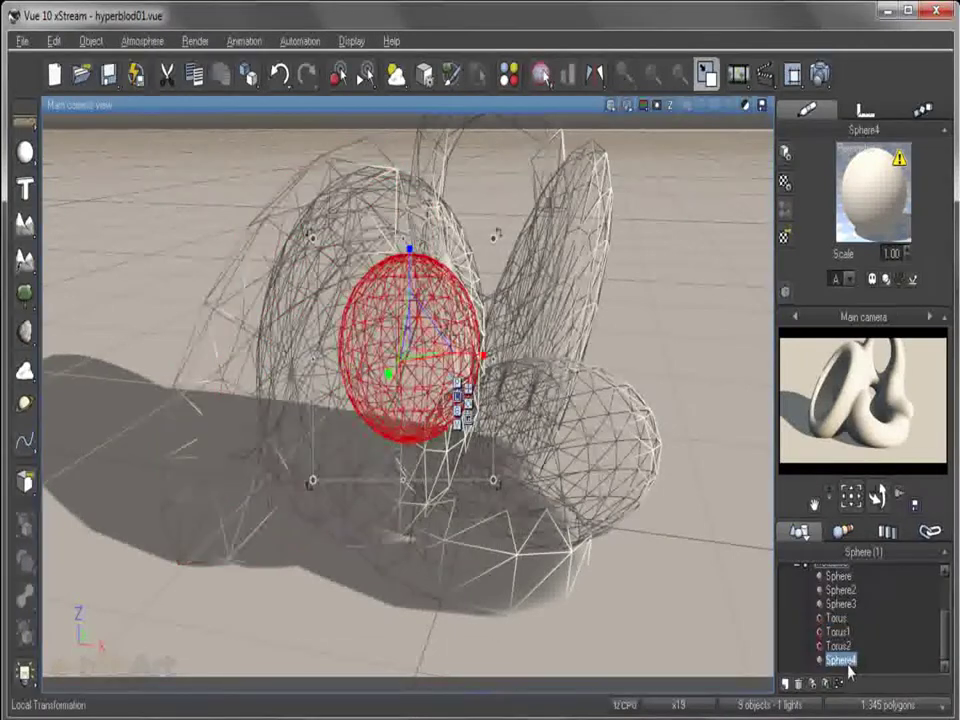
pyautogui.rightClick(848, 662)
pyautogui.click(870, 607)
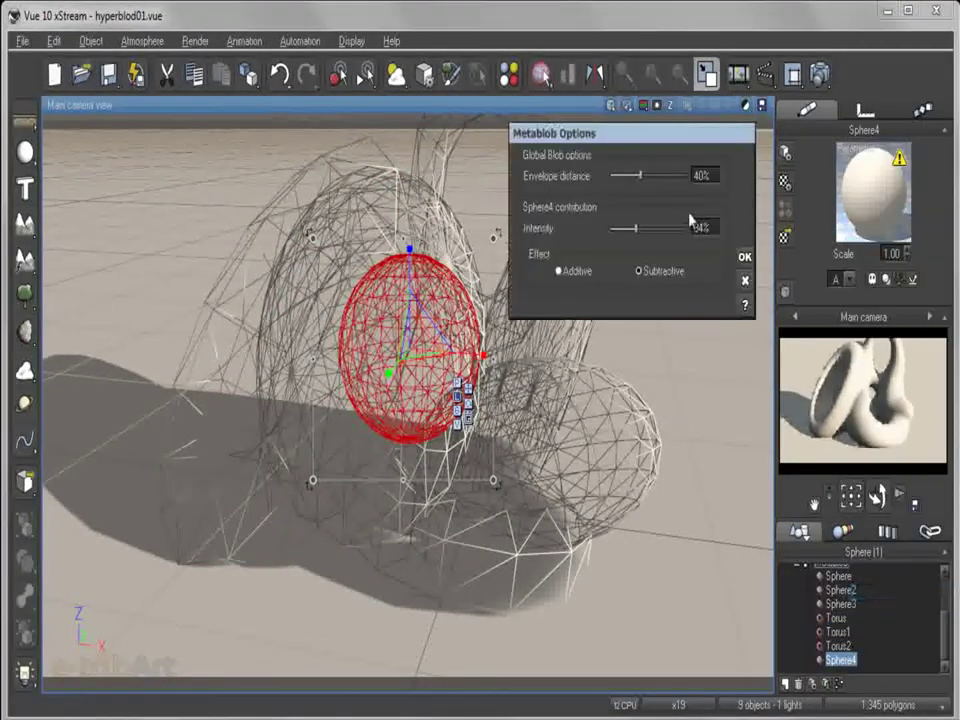
pyautogui.doubleClick(709, 176)
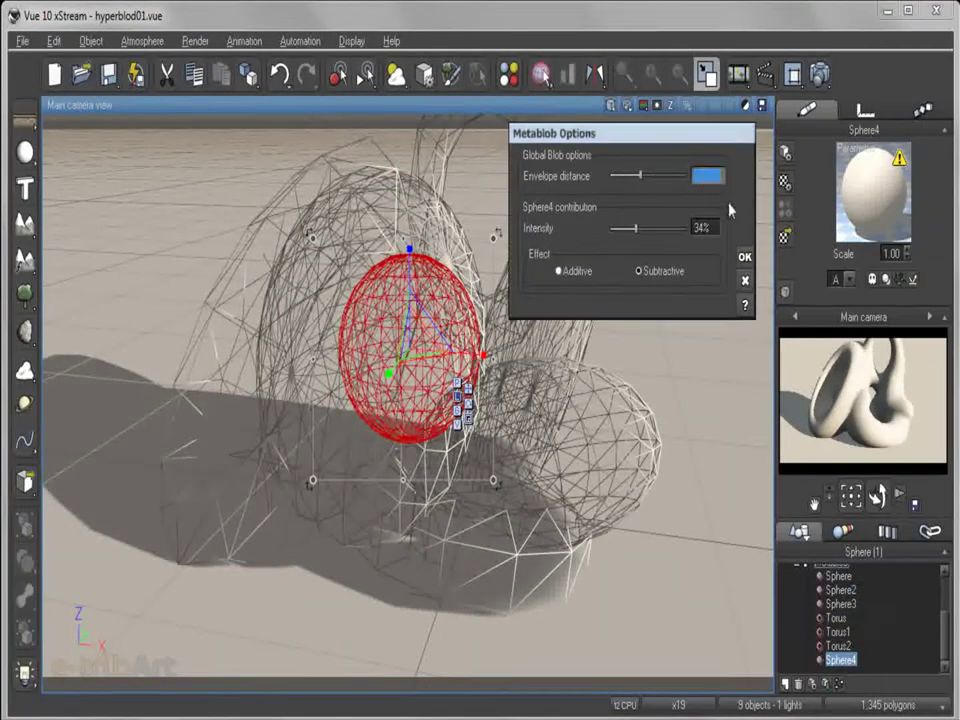
pyautogui.write('50')
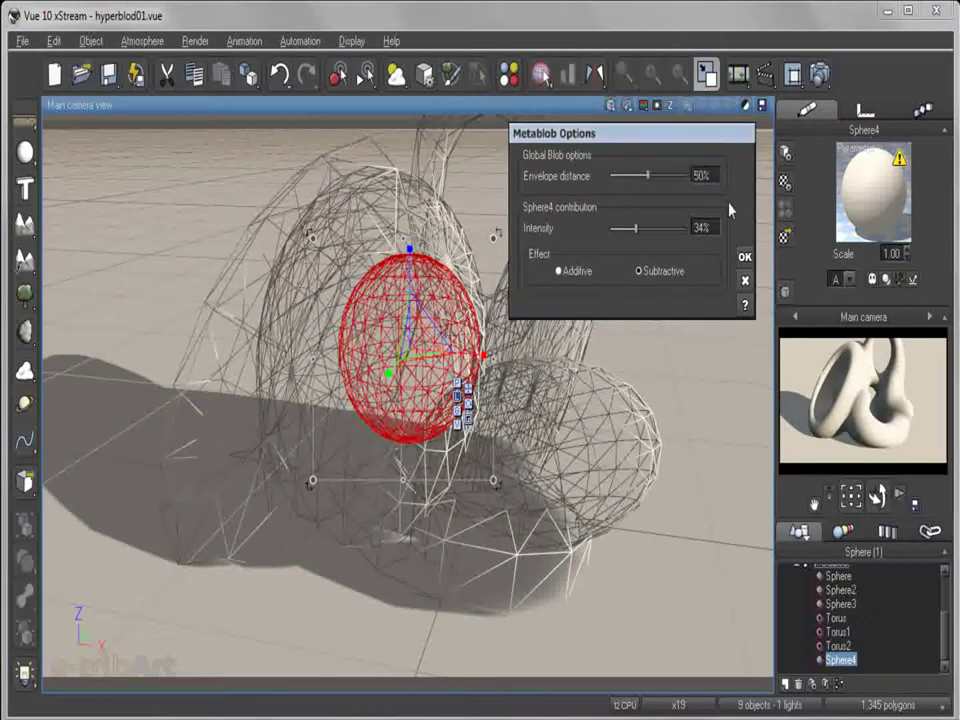
pyautogui.click(744, 259)
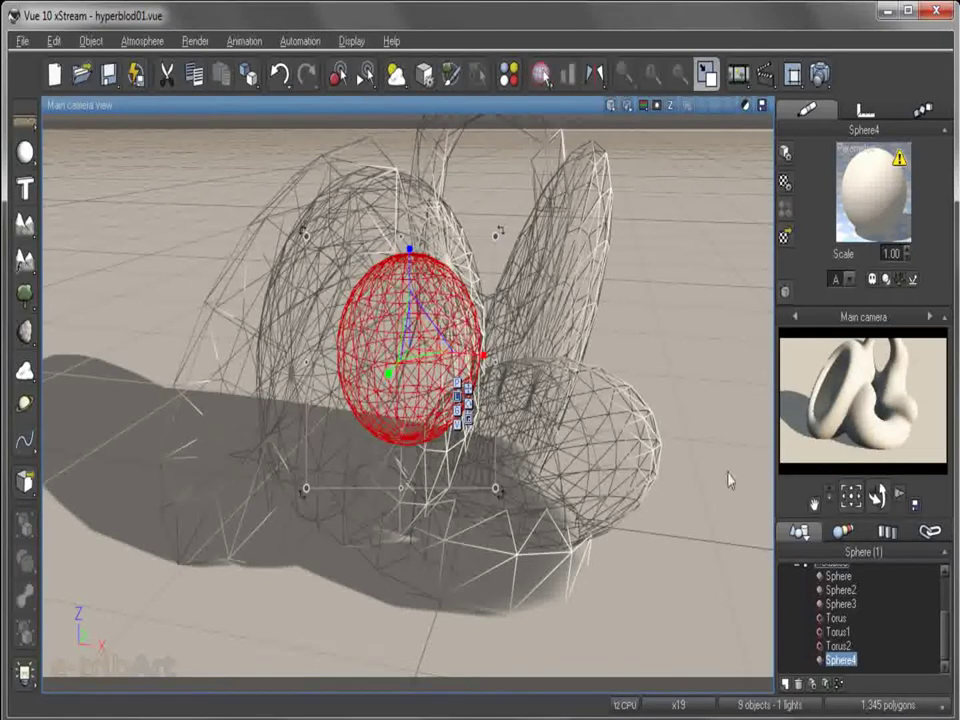
# - Enlarge the Metablob component Sphere5 along its local Z and Y axes
pyautogui.moveTo(877, 493); pyautogui.dragTo(878, 493)
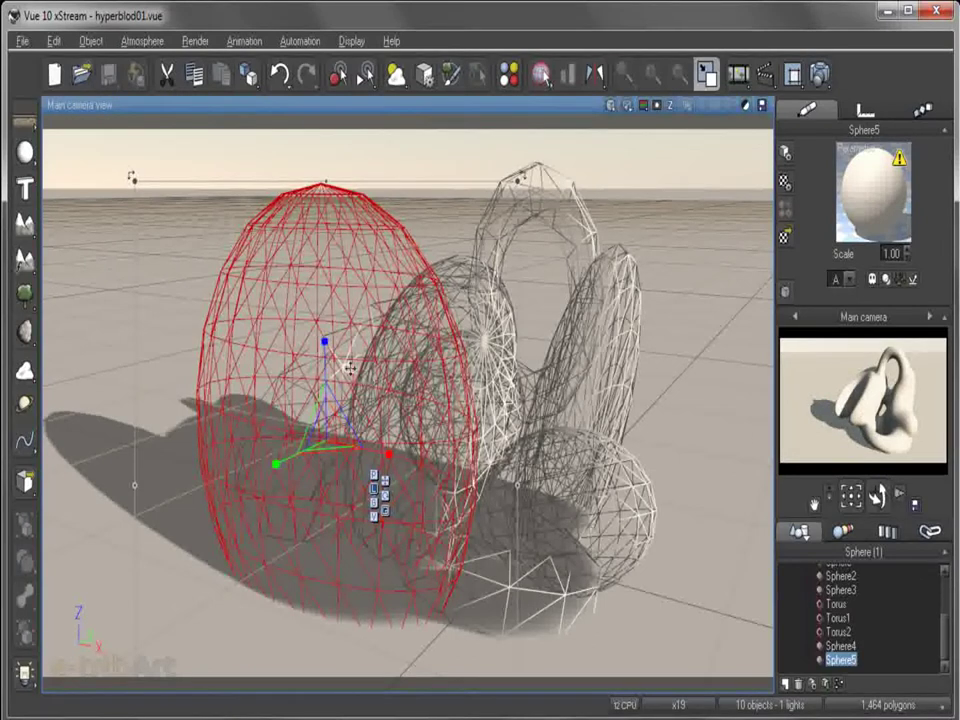
pyautogui.moveTo(325, 342)
pyautogui.mouseDown()
pyautogui.moveTo(326, 334)
pyautogui.moveTo(327, 346)
pyautogui.mouseUp()
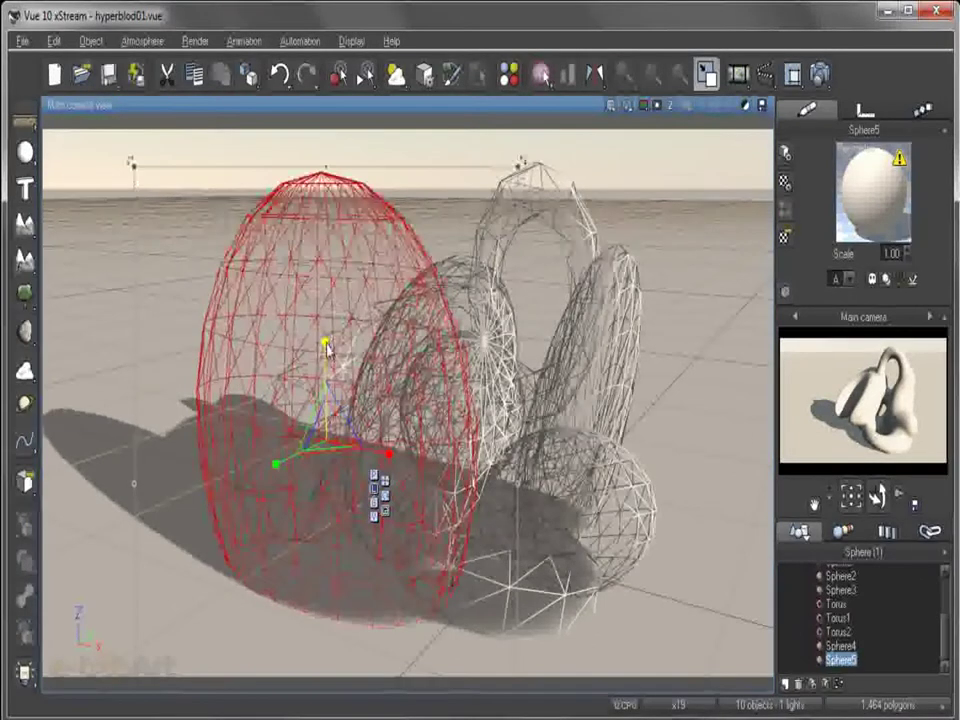
pyautogui.moveTo(277, 466); pyautogui.dragTo(240, 486)
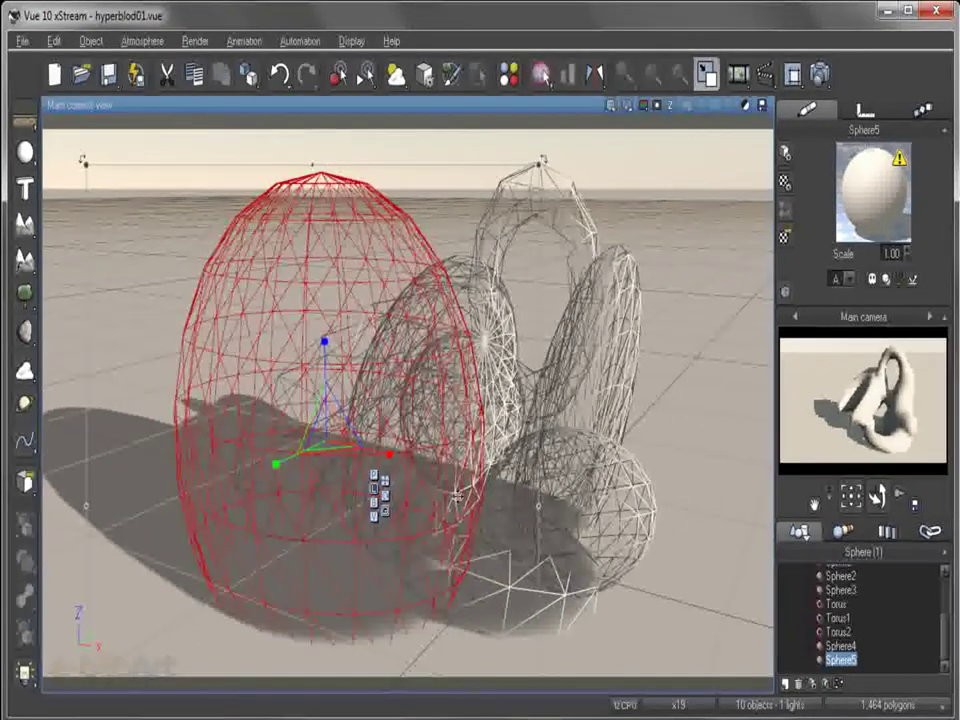
pyautogui.moveTo(877, 495)
pyautogui.mouseDown()
pyautogui.moveTo(855, 495)
pyautogui.moveTo(880, 498)
pyautogui.mouseUp()
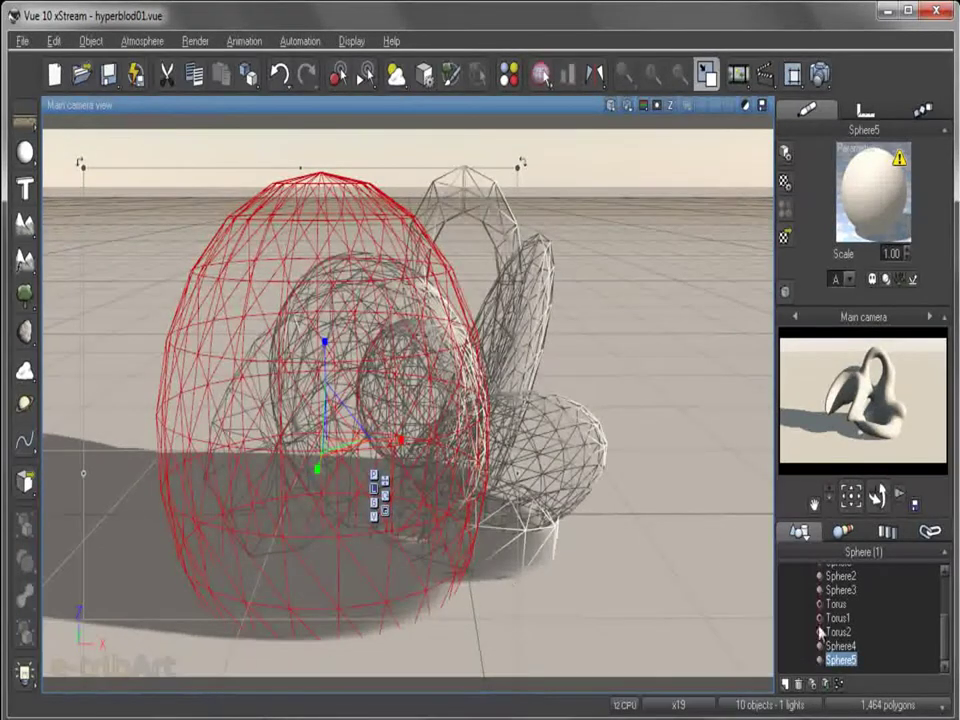
pyautogui.scroll(5, 862, 628)
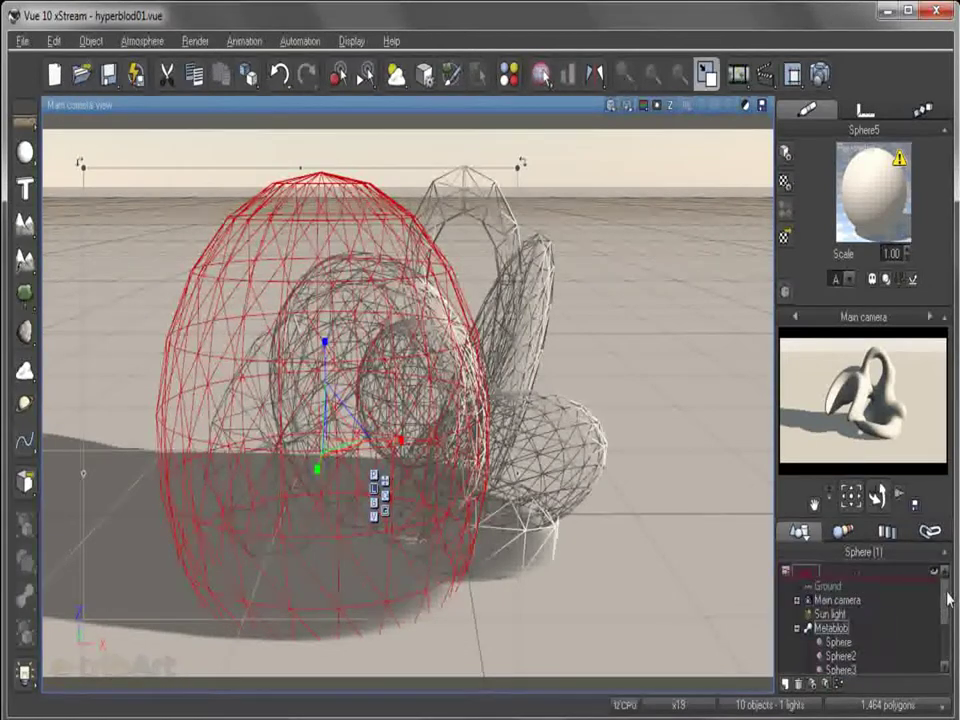
pyautogui.click(830, 602)
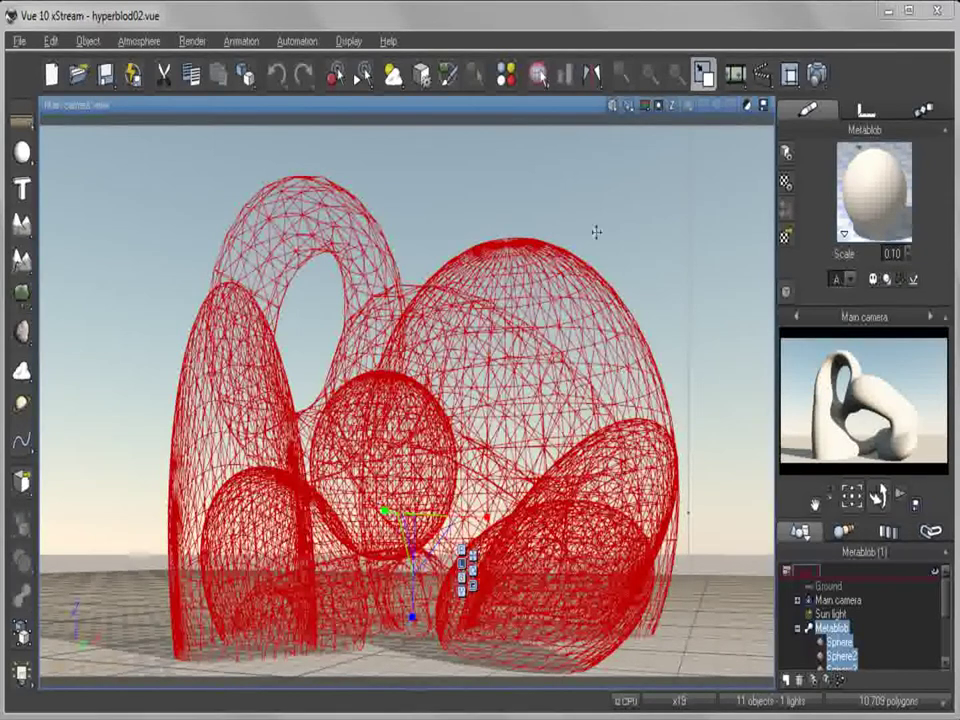
# - Render the Metablob in the main camera view of hyperblod02.vue and dismiss the post-render options
pyautogui.click(628, 107)
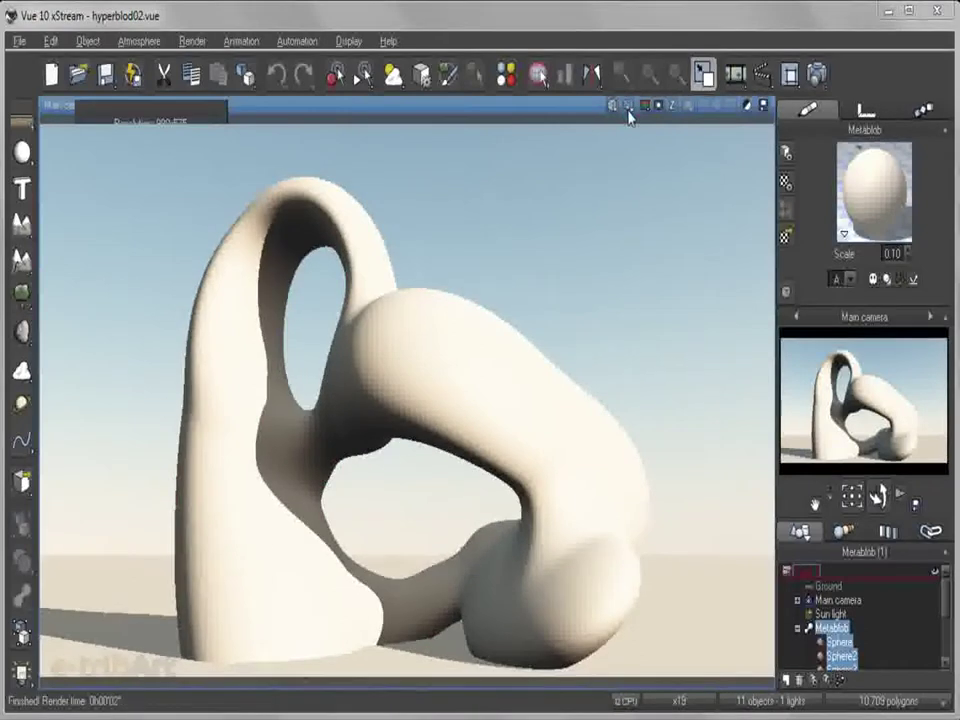
pyautogui.press('Return')
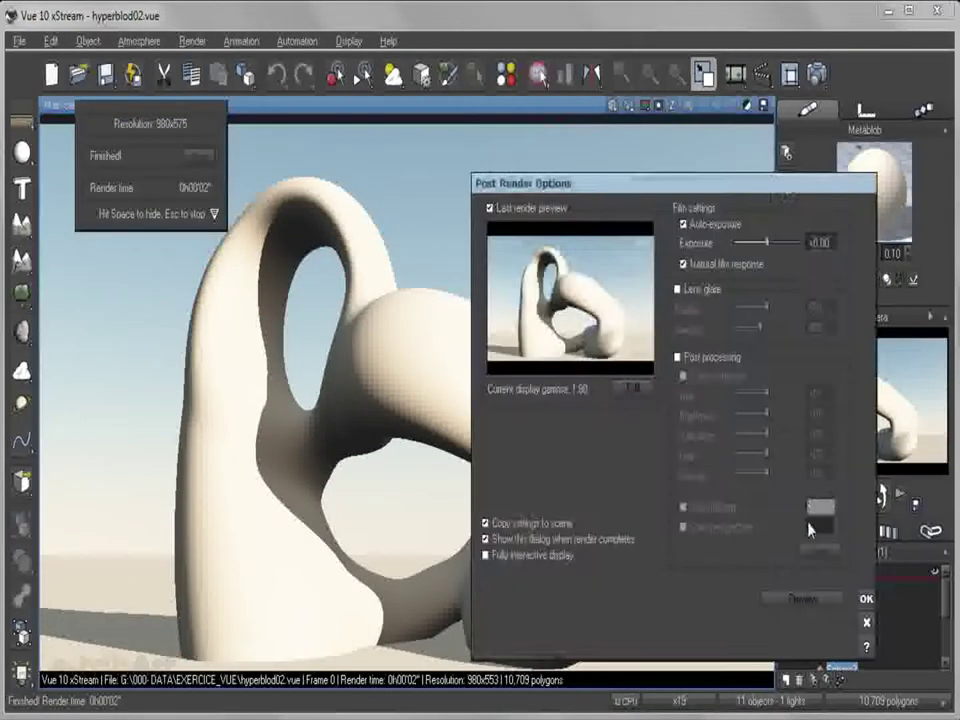
pyautogui.press('Escape')
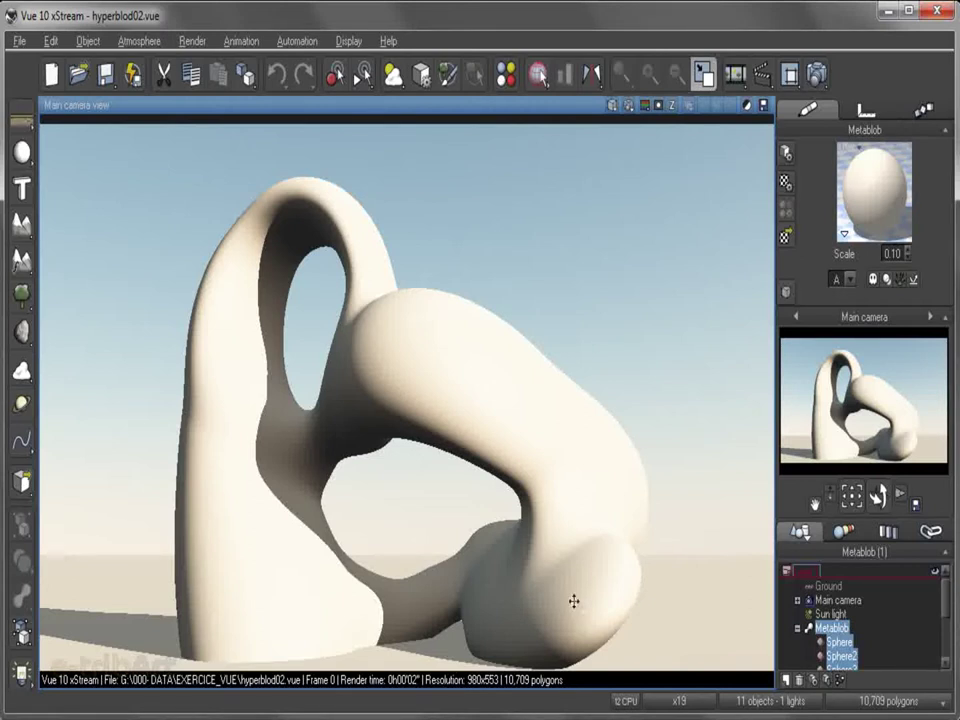
# - Examine the full list of sphere and torus components in the Metablob and the object commands available for it
pyautogui.moveTo(945, 603); pyautogui.dragTo(943, 644)
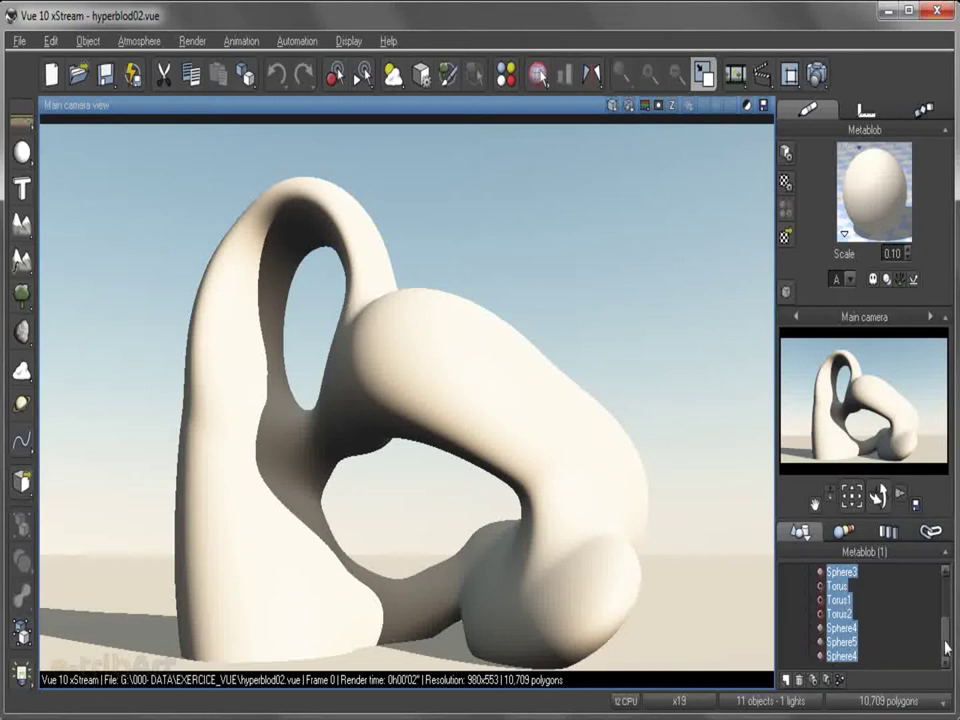
pyautogui.scroll(5, 944, 610)
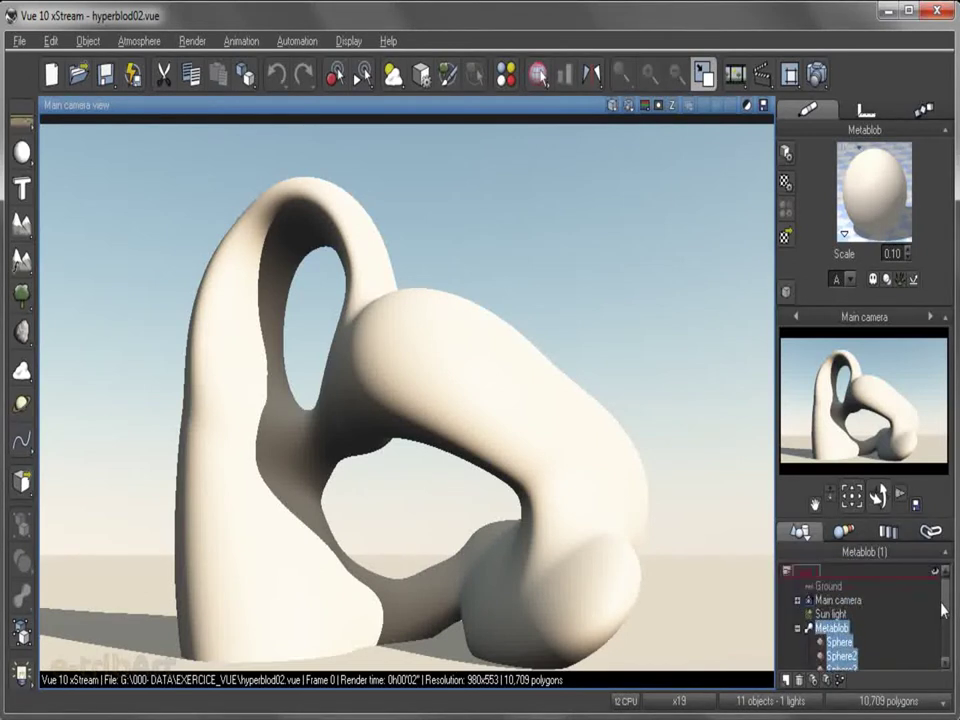
pyautogui.scroll(-1, 944, 605)
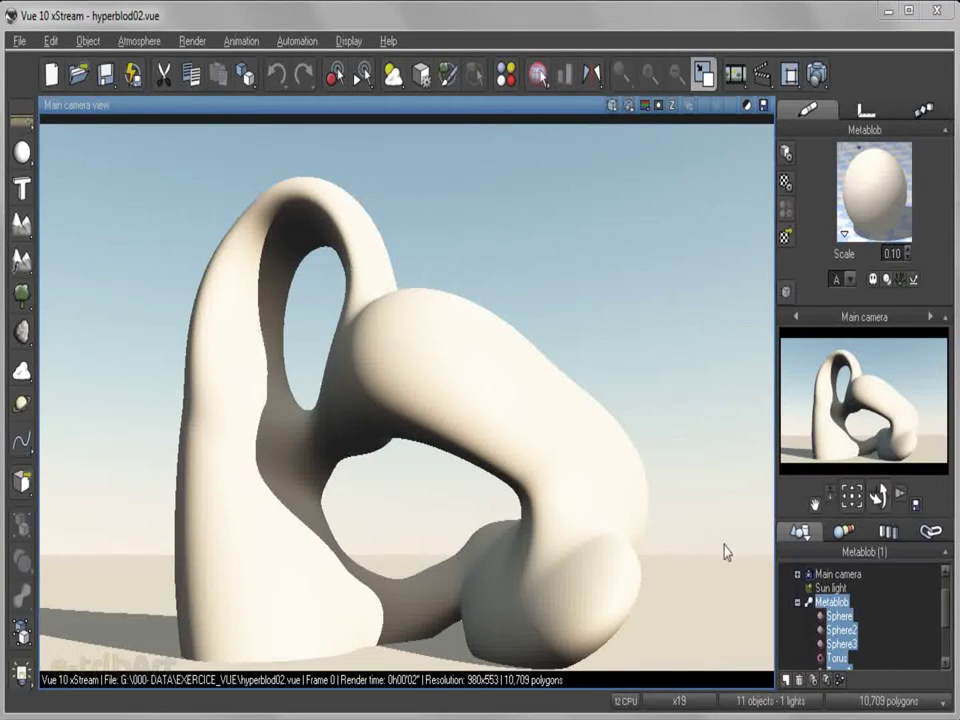
pyautogui.rightClick(826, 606)
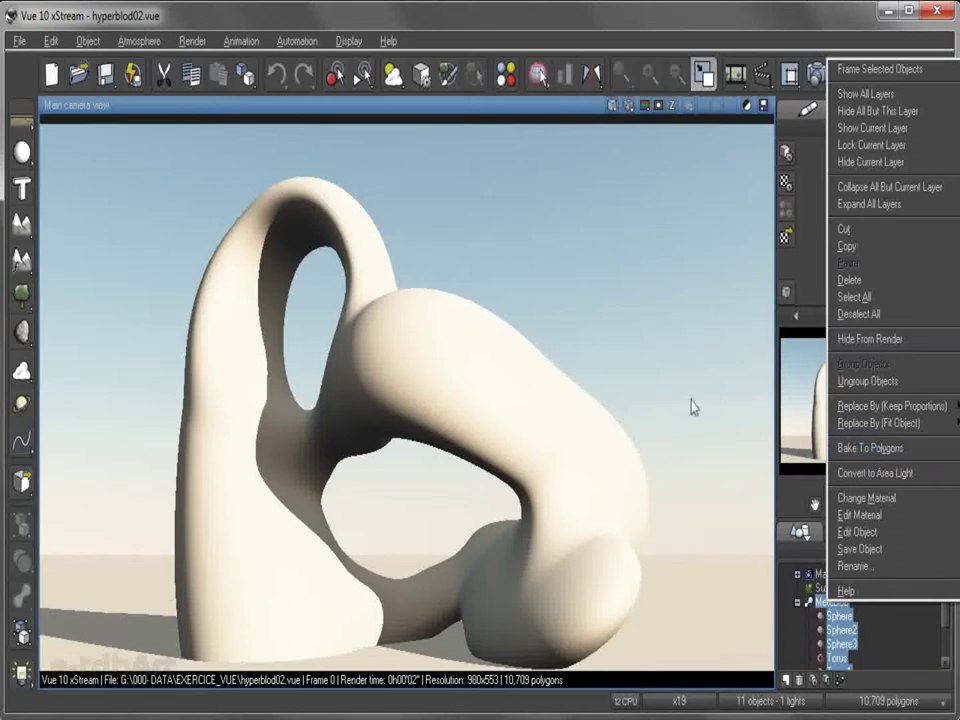
pyautogui.click(651, 333)
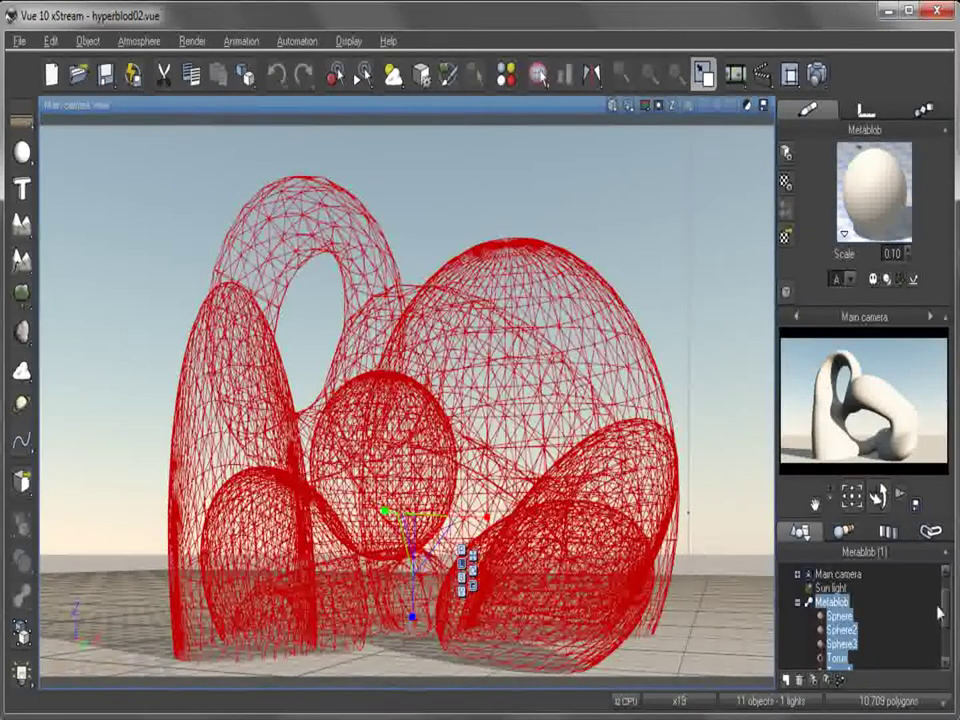
pyautogui.moveTo(948, 616); pyautogui.dragTo(949, 642)
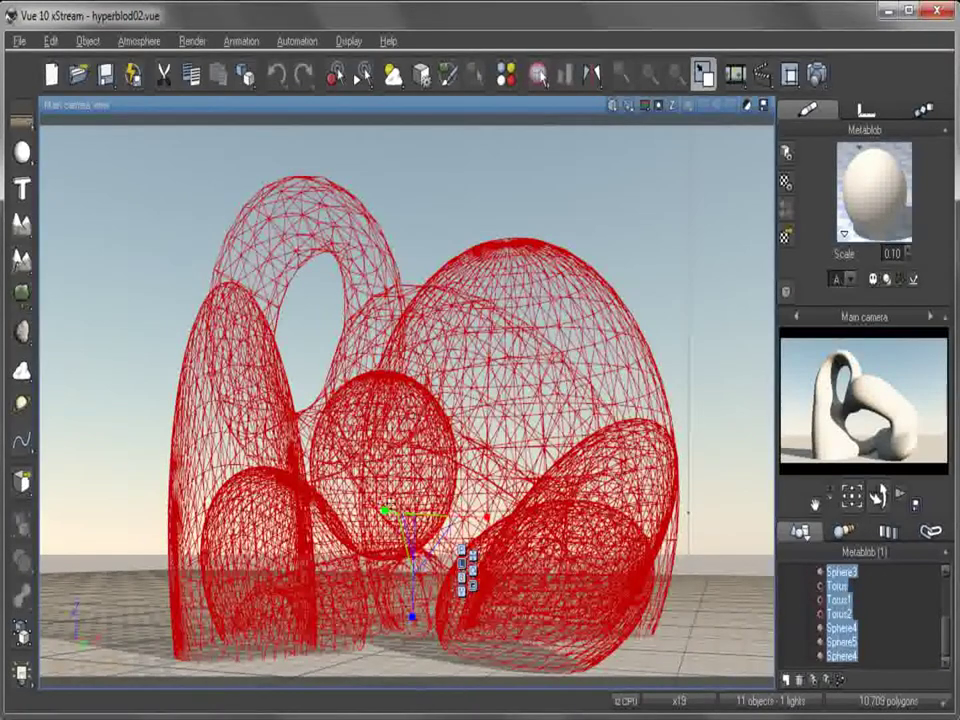
pyautogui.scroll(4, 855, 620)
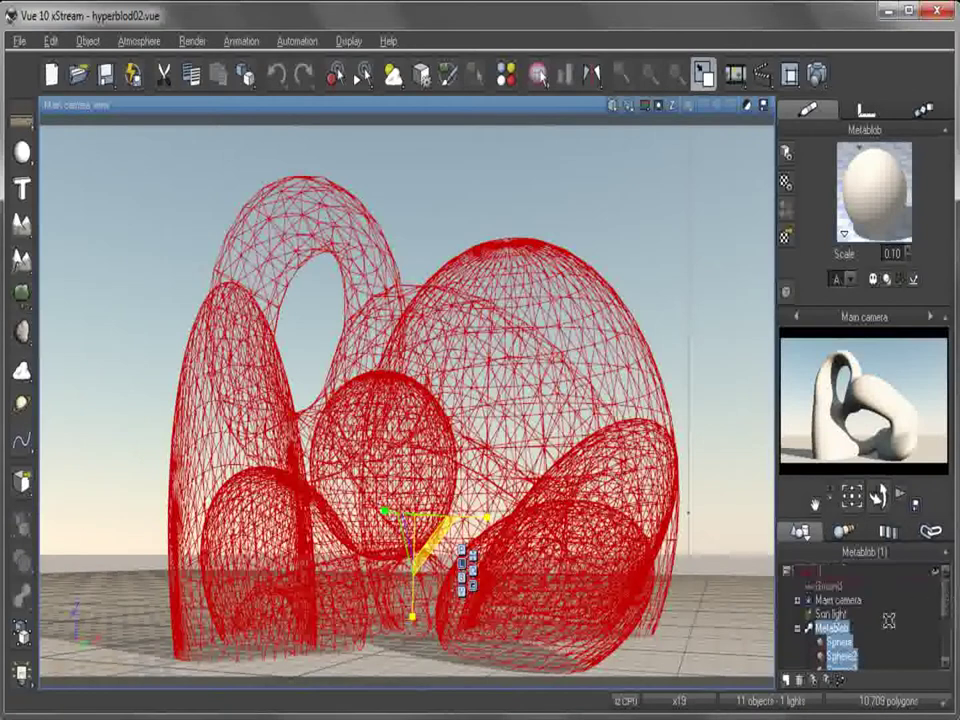
pyautogui.click(722, 407)
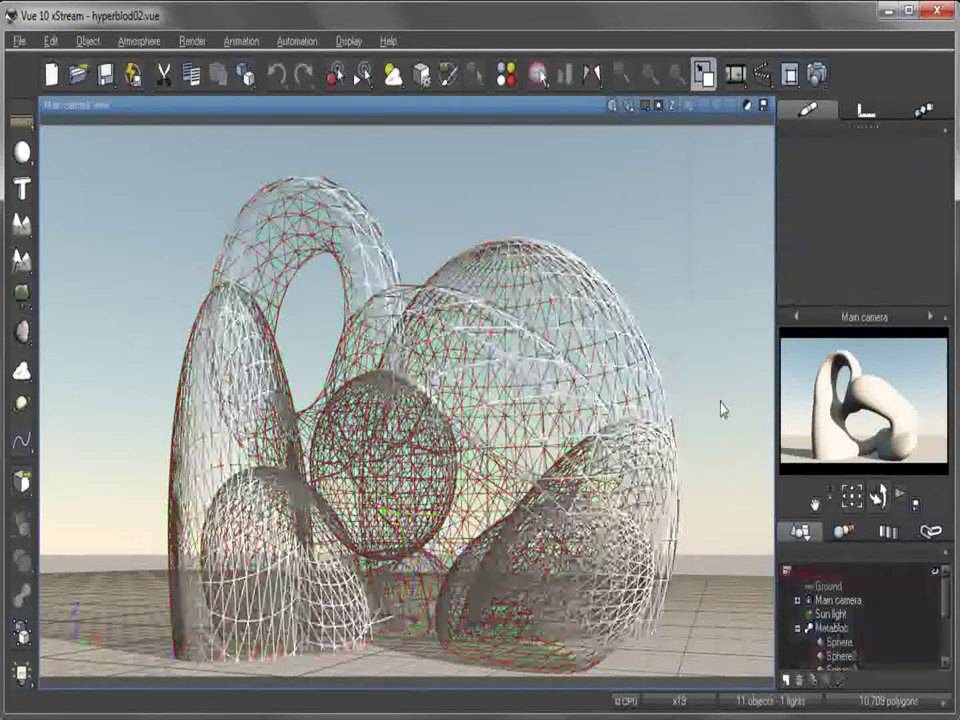
# - Preview the Grey-Brown Rock, Grey Rock and Sick rock materials for the Metablob without loading any of them
pyautogui.click(822, 629)
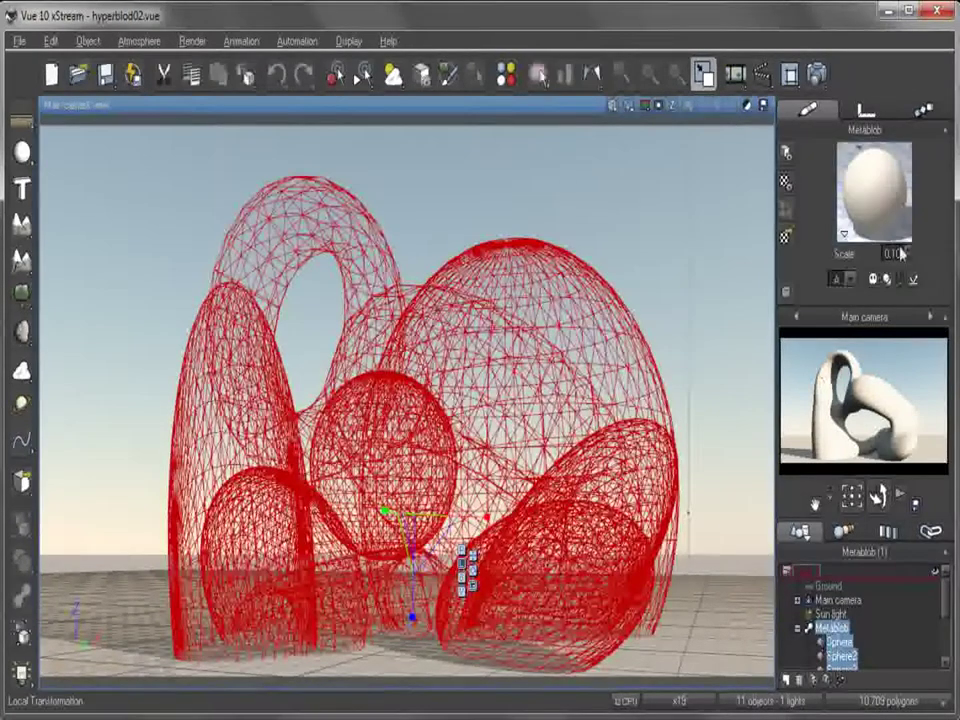
pyautogui.rightClick(873, 203)
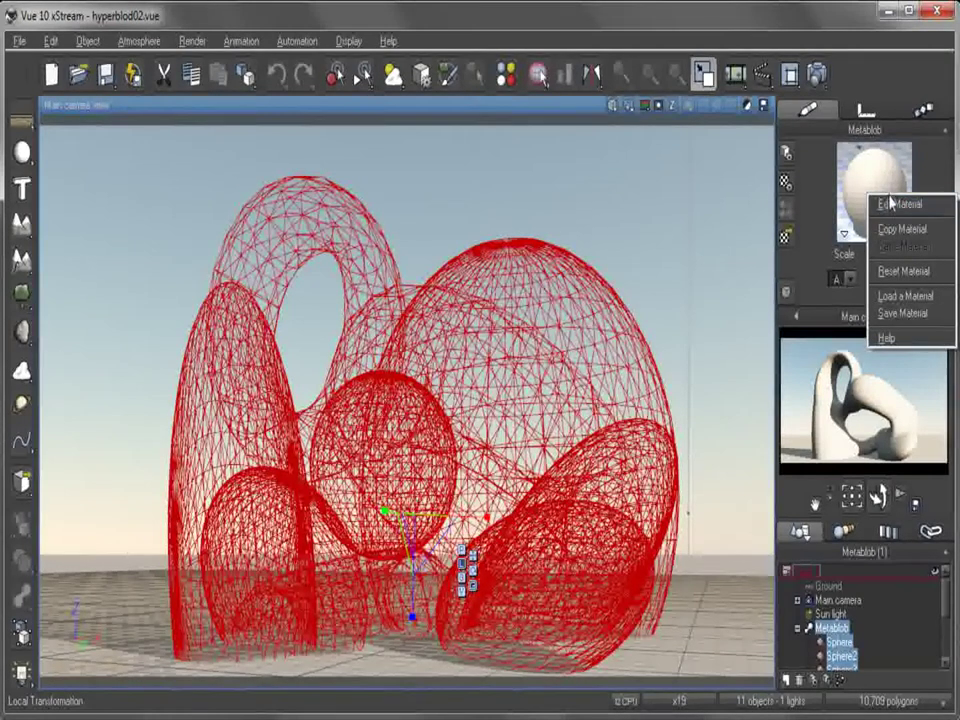
pyautogui.click(906, 296)
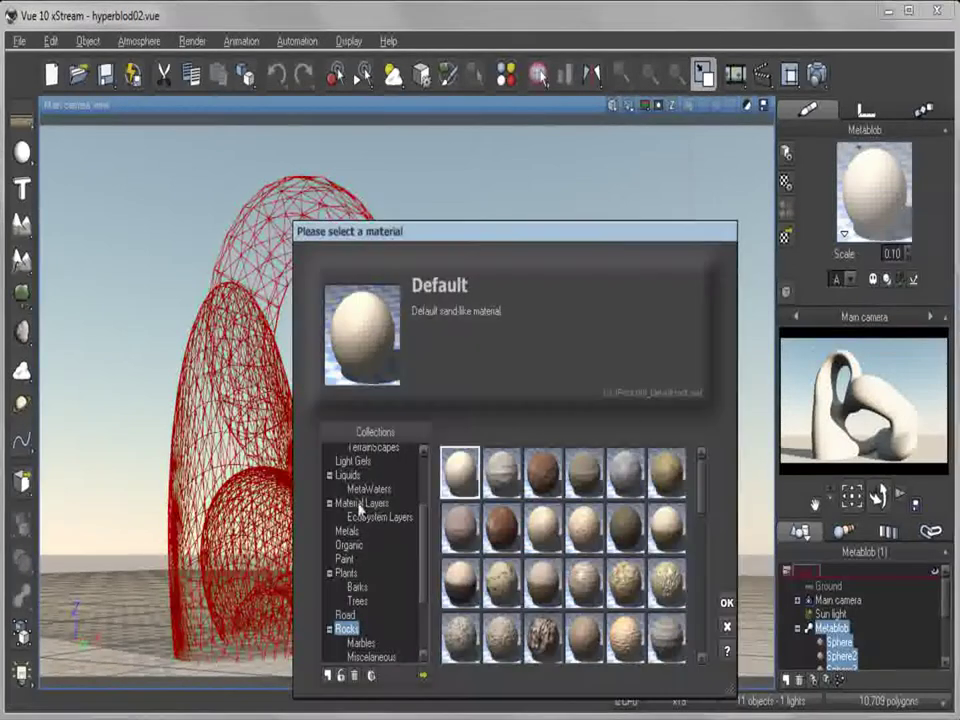
pyautogui.click(503, 478)
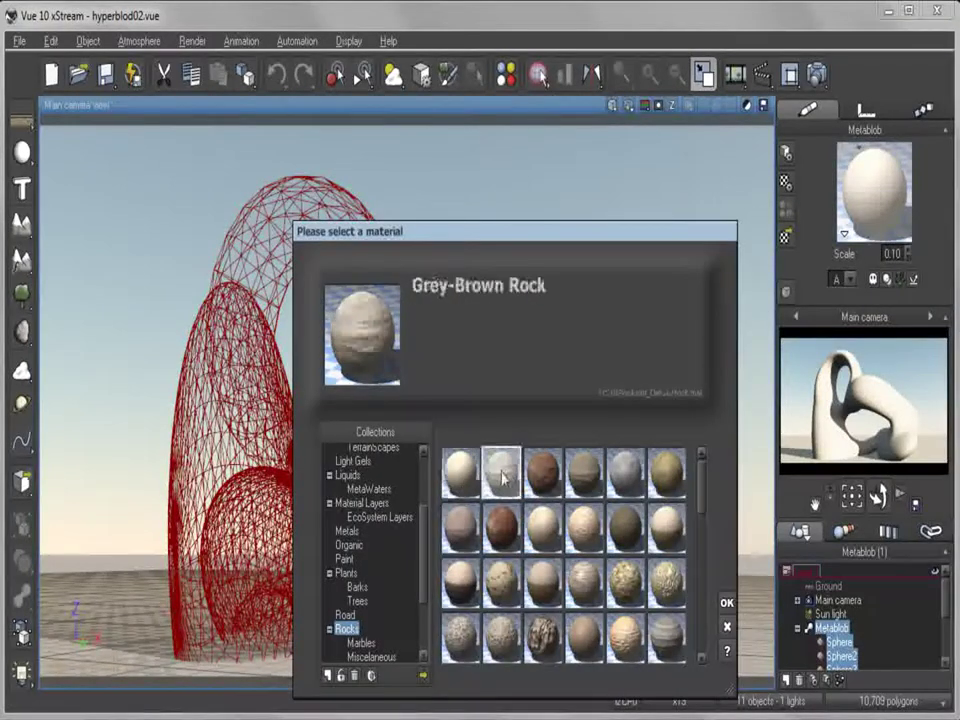
pyautogui.click(625, 472)
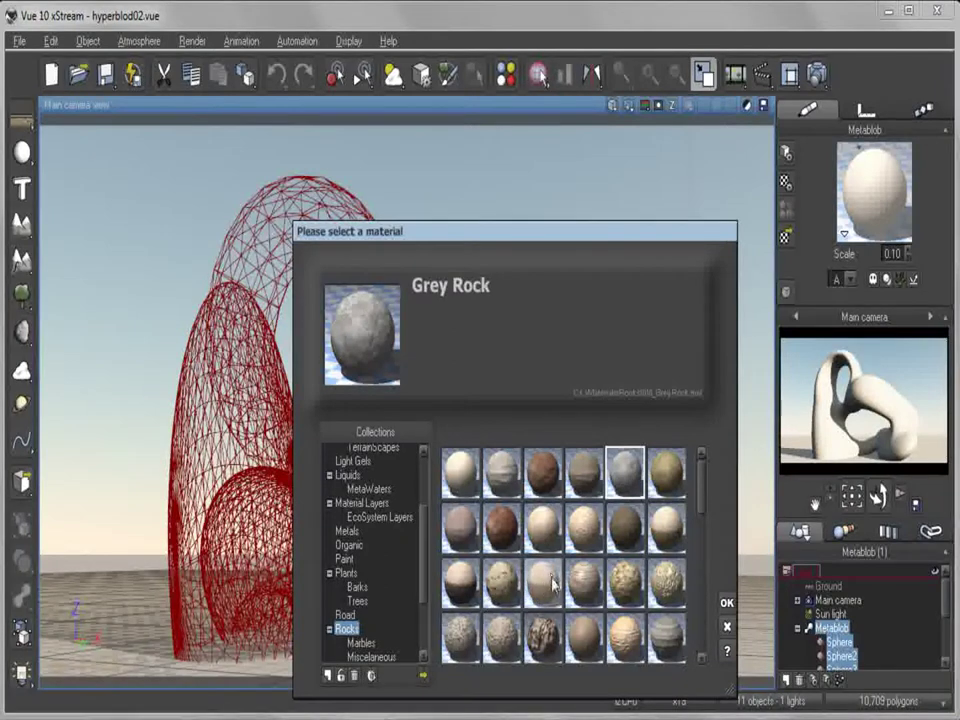
pyautogui.click(670, 590)
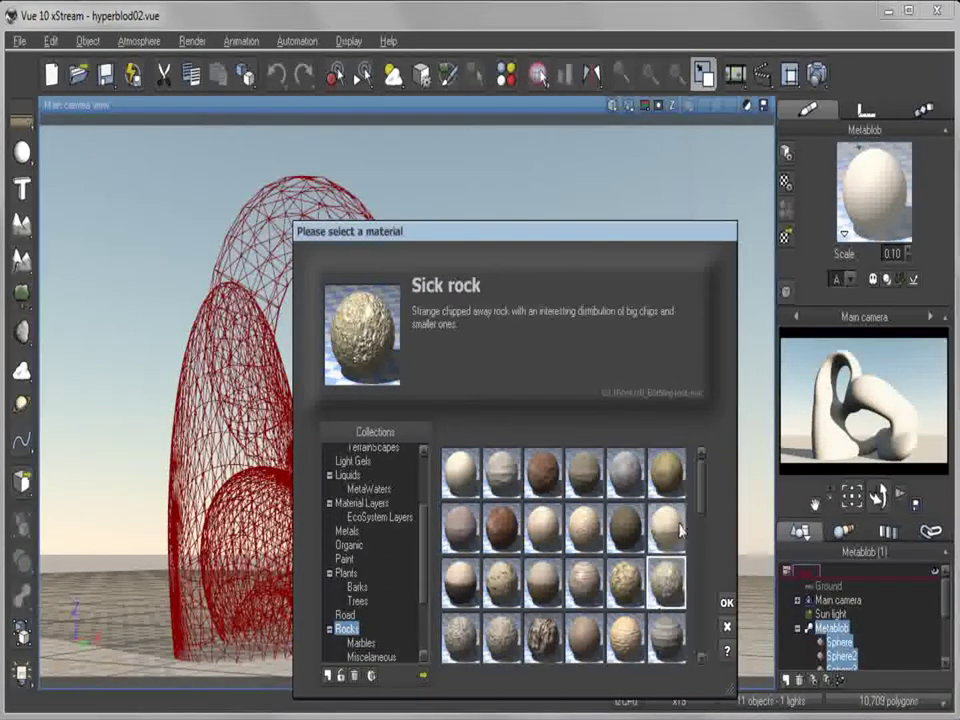
pyautogui.click(727, 628)
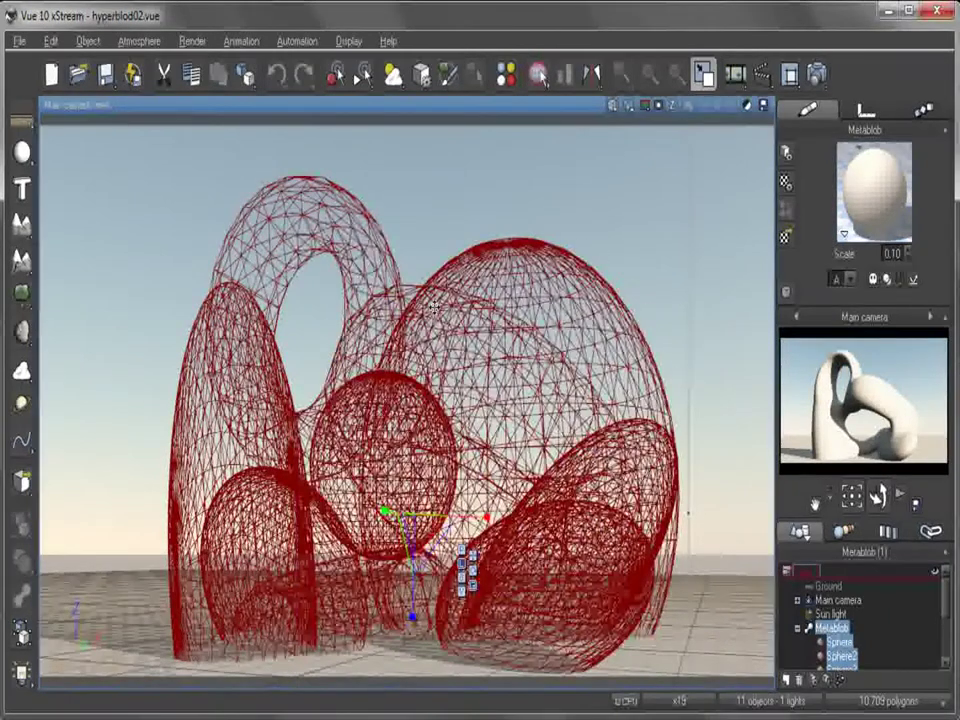
# - Open the material commands for the Metablob's current material
pyautogui.rightClick(880, 204)
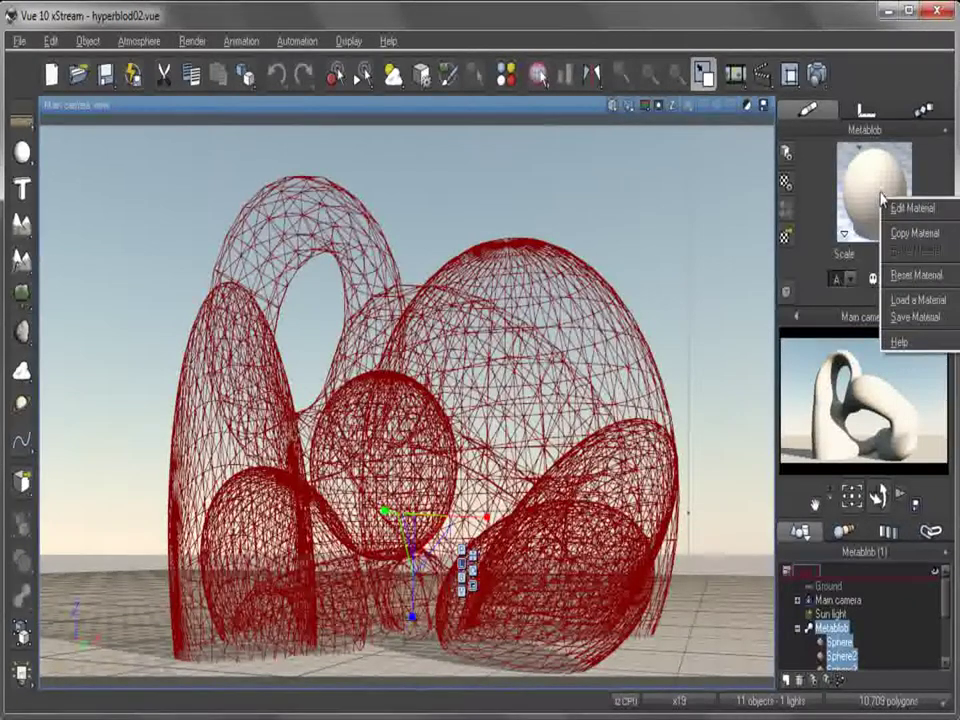